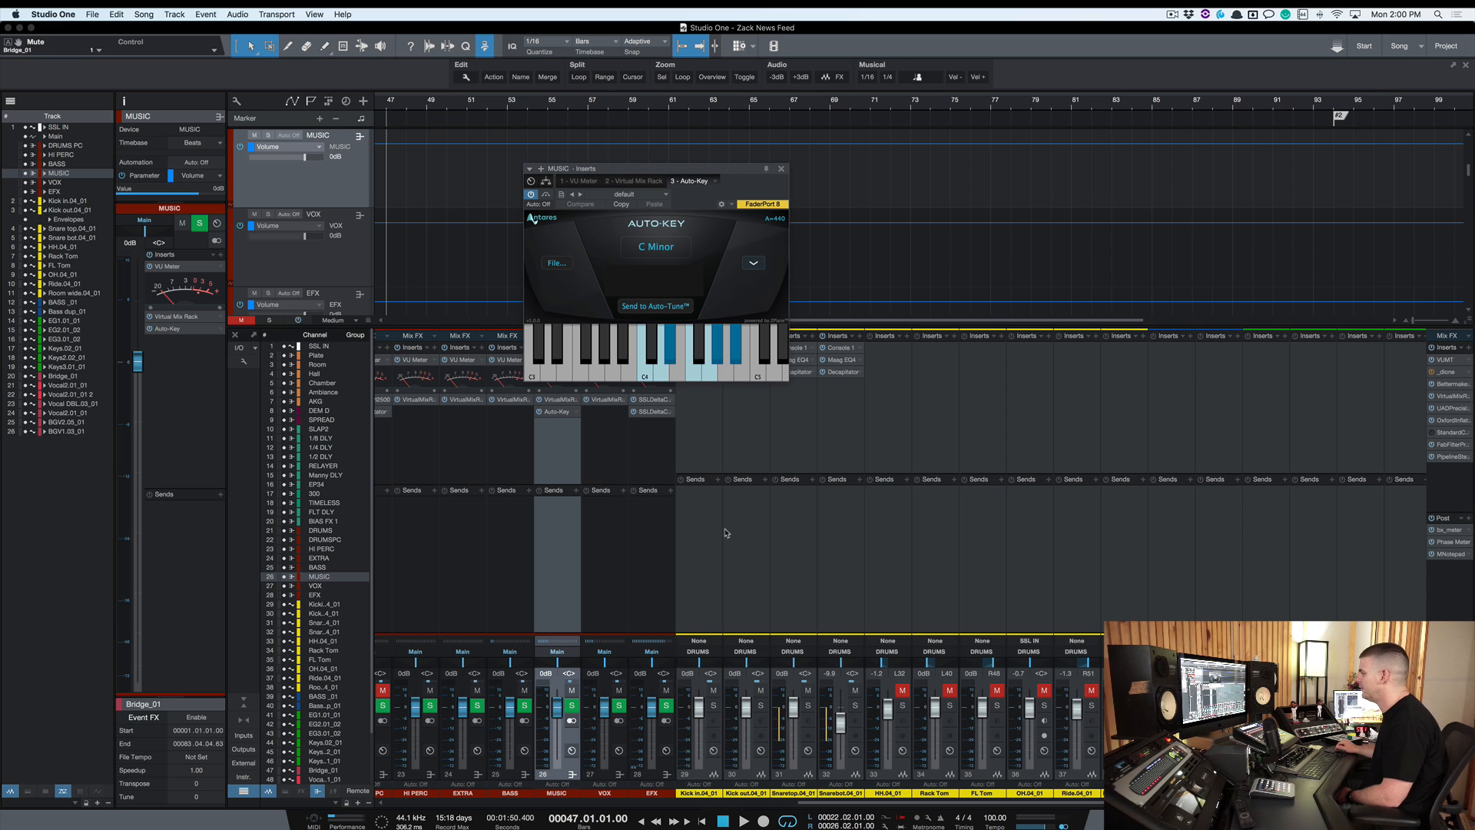
Open the Auto-Tune Pro insert on the Bridge_01 vocal channel in the mixer
scroll(725, 533, "right", 2)
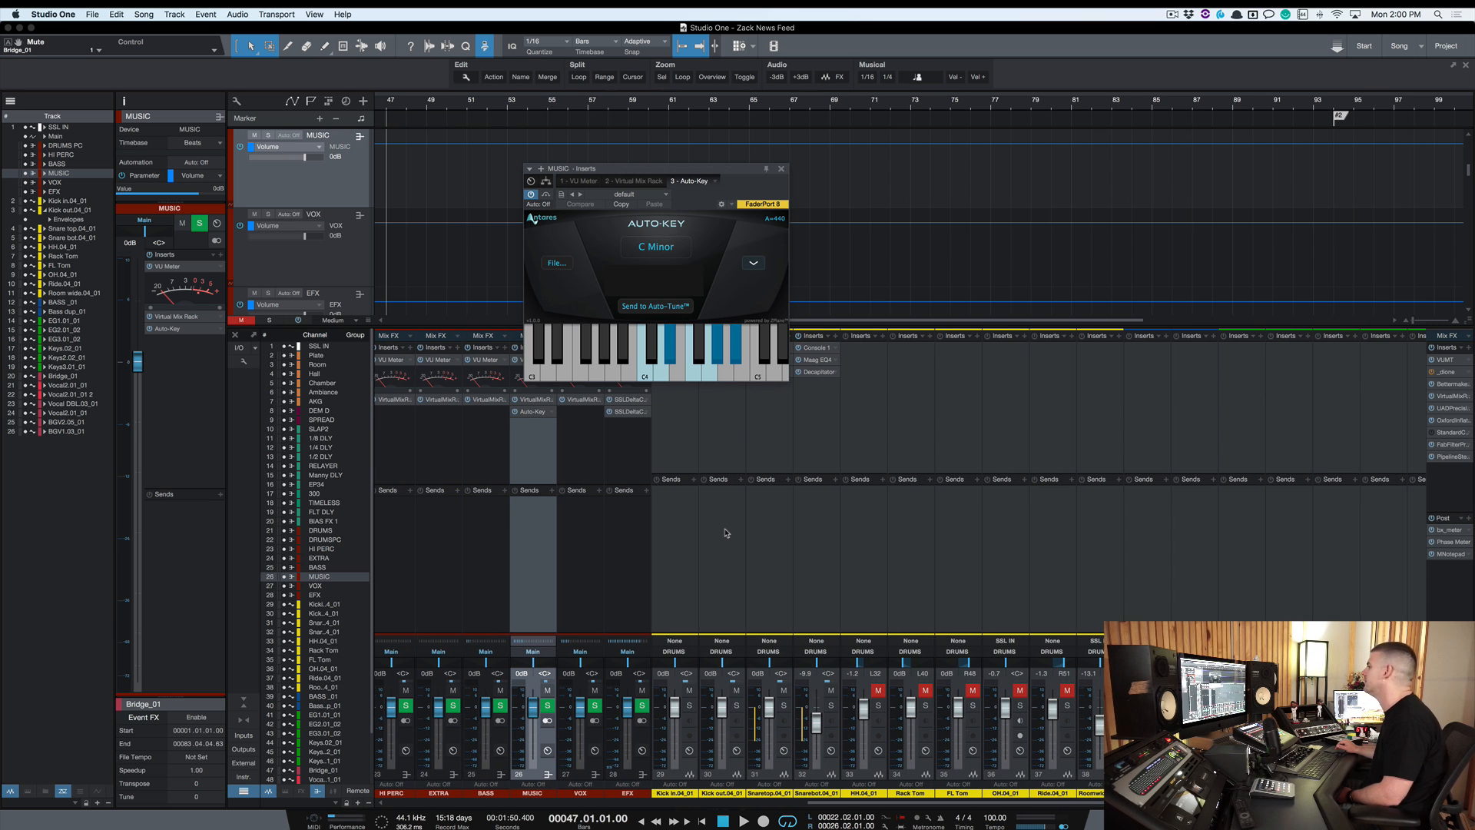
scroll(724, 533, "right", 10)
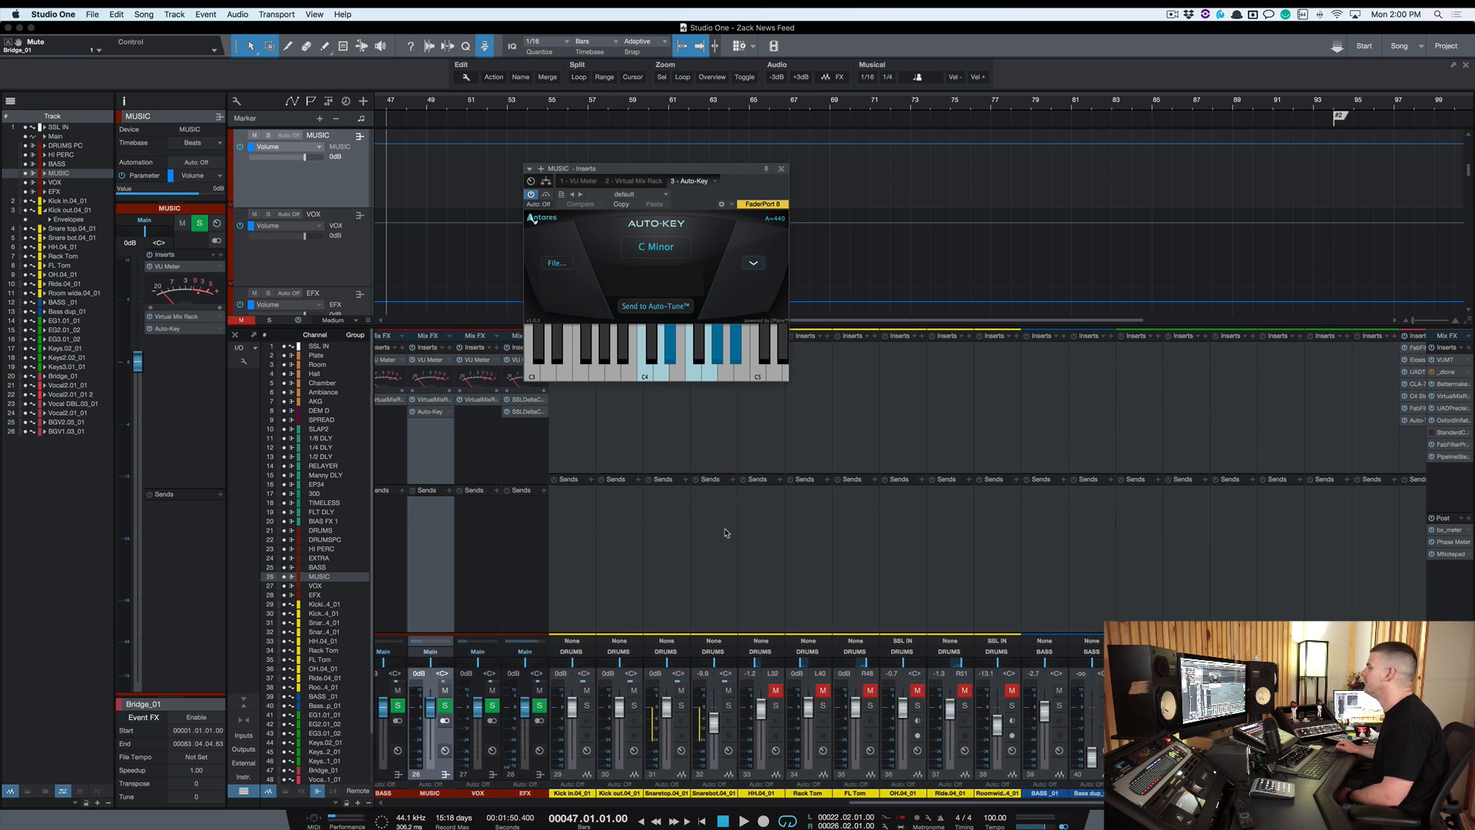
scroll(724, 532, "right", 8)
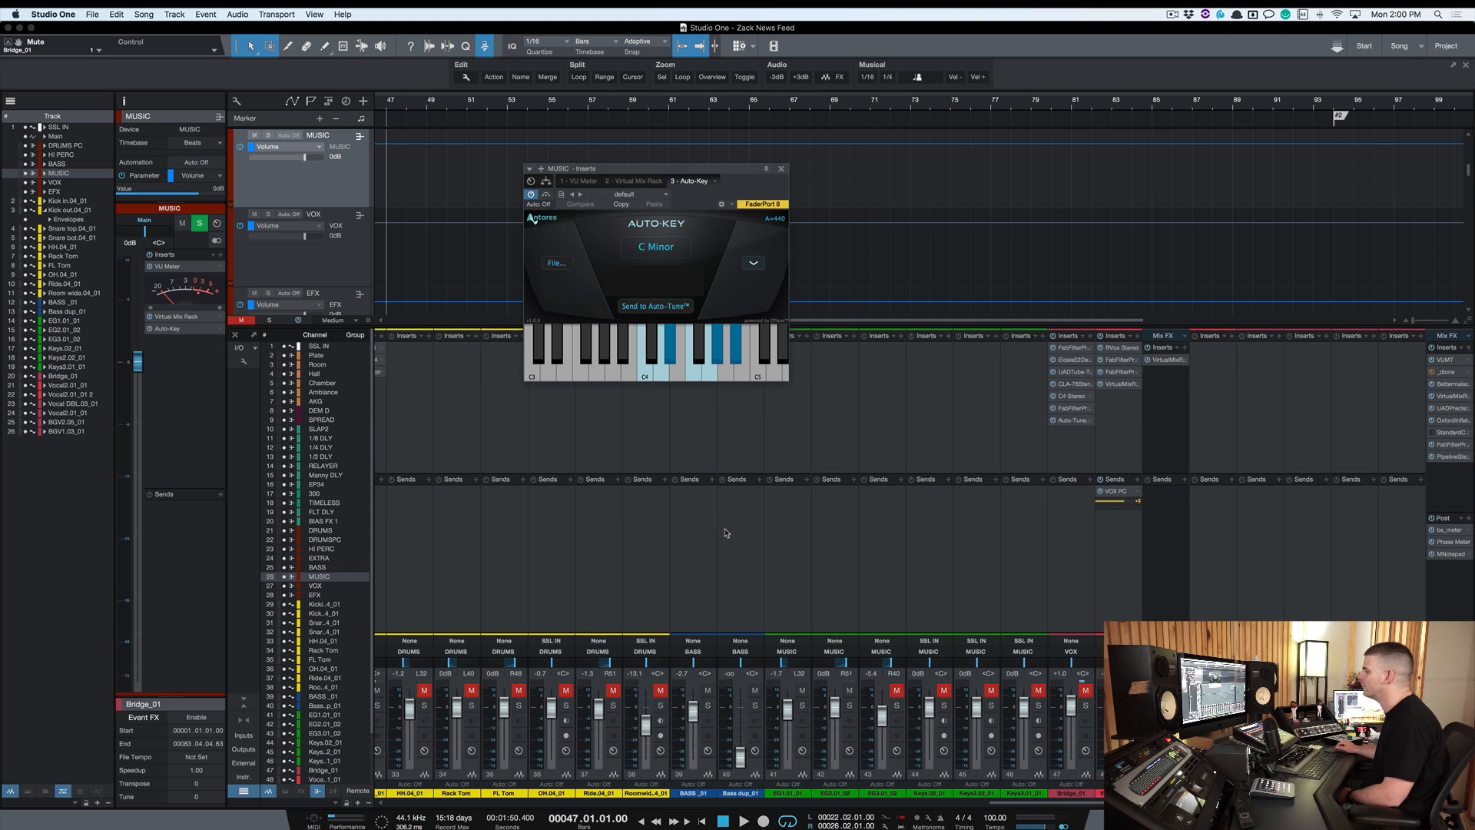
left_click(1069, 421)
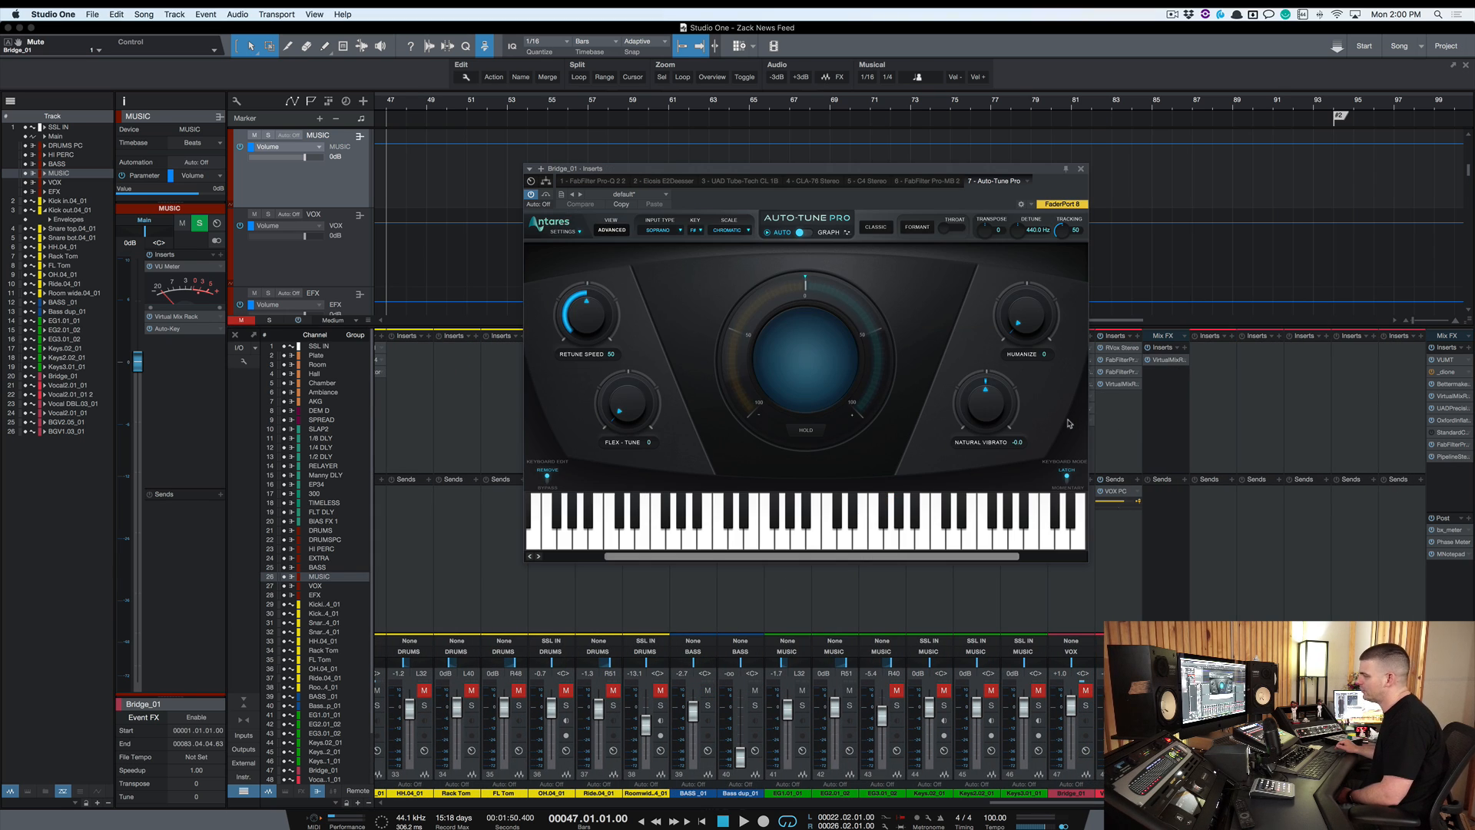
Try setting Auto-Tune Pro's key by hand, then close the plugin window
left_click(697, 230)
left_click(704, 220)
left_click(697, 229)
left_click(696, 220)
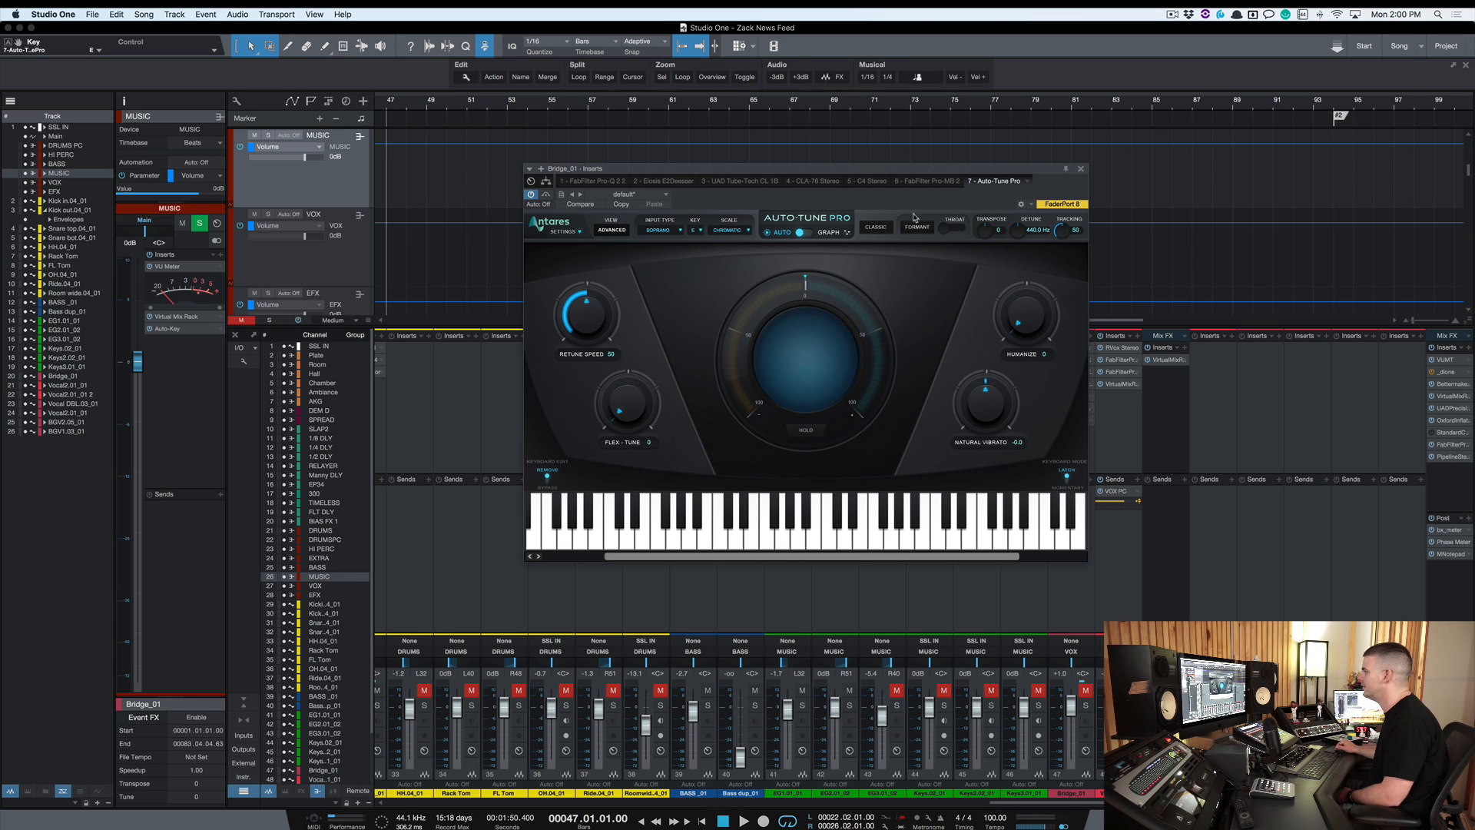
left_click(1081, 168)
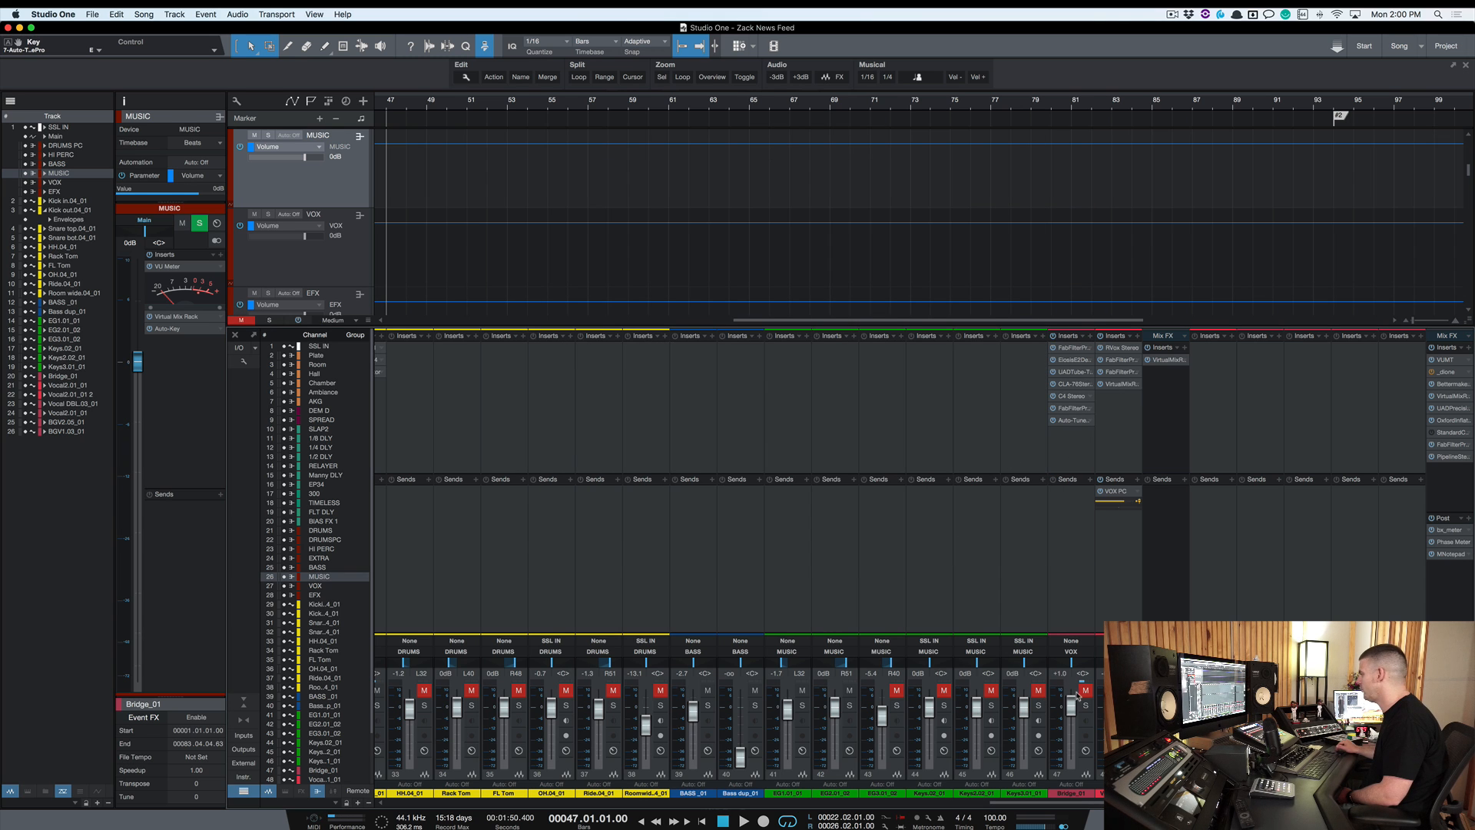
Open Auto-Key on the MUSIC bus and play the song so it detects the key
left_click(1084, 611)
scroll(951, 595, "left", 10)
scroll(951, 595, "left", 1)
left_click(628, 456)
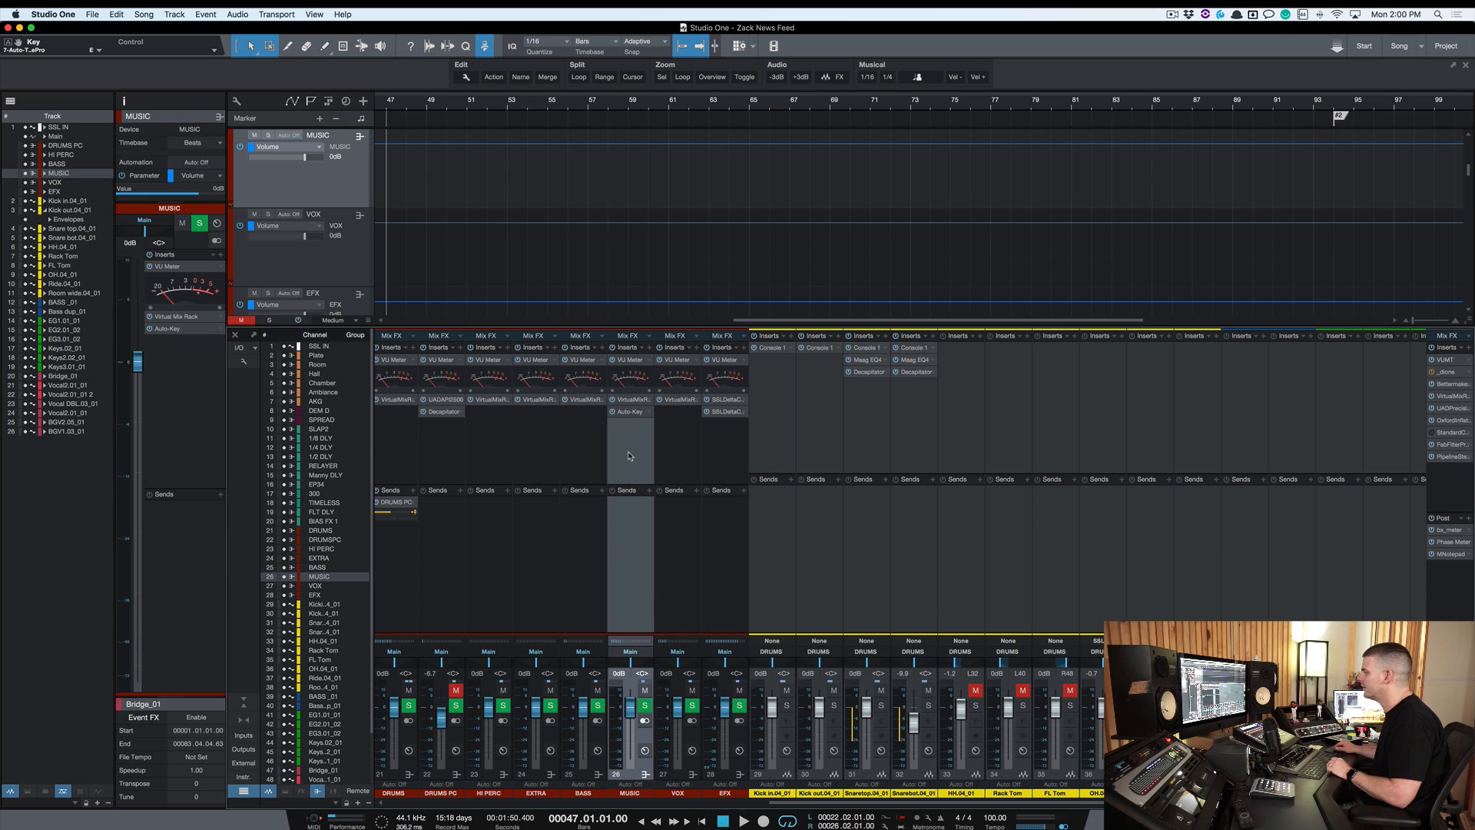
left_click(631, 412)
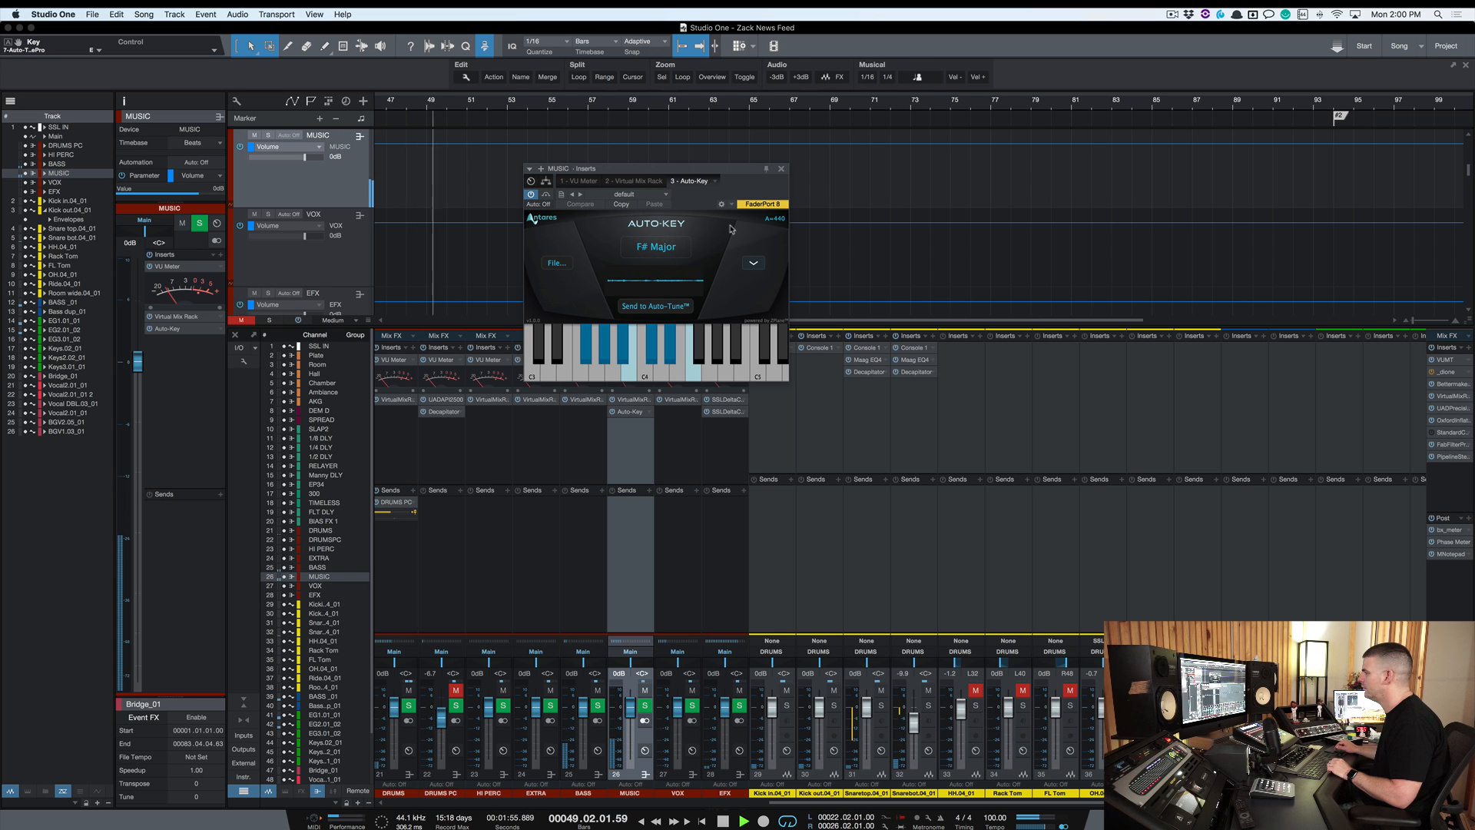
key("space")
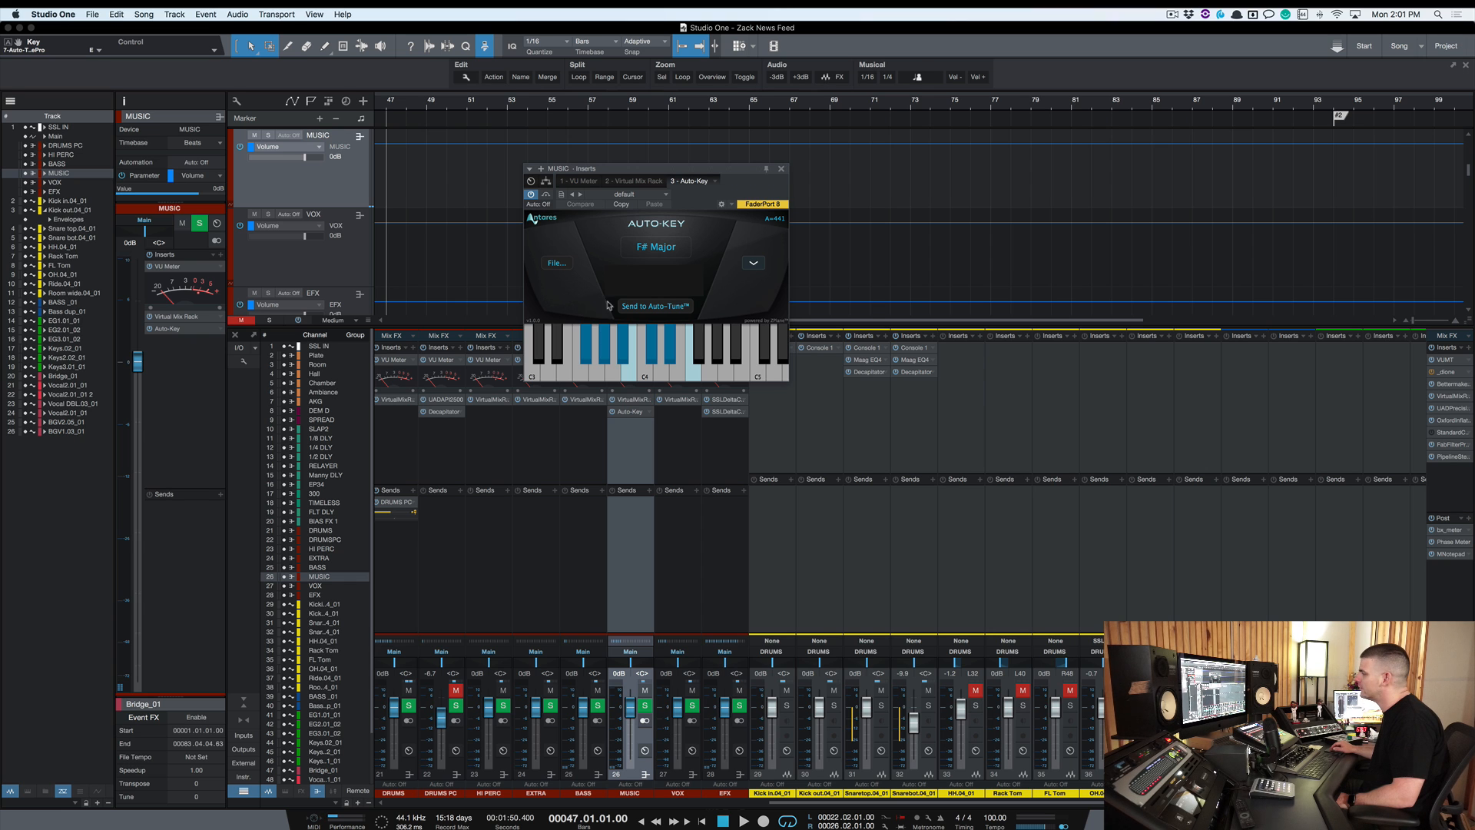
Send the detected F# Major key to Auto-Tune and reopen Auto-Tune Pro on the Bridge_01 vocal
left_click(647, 307)
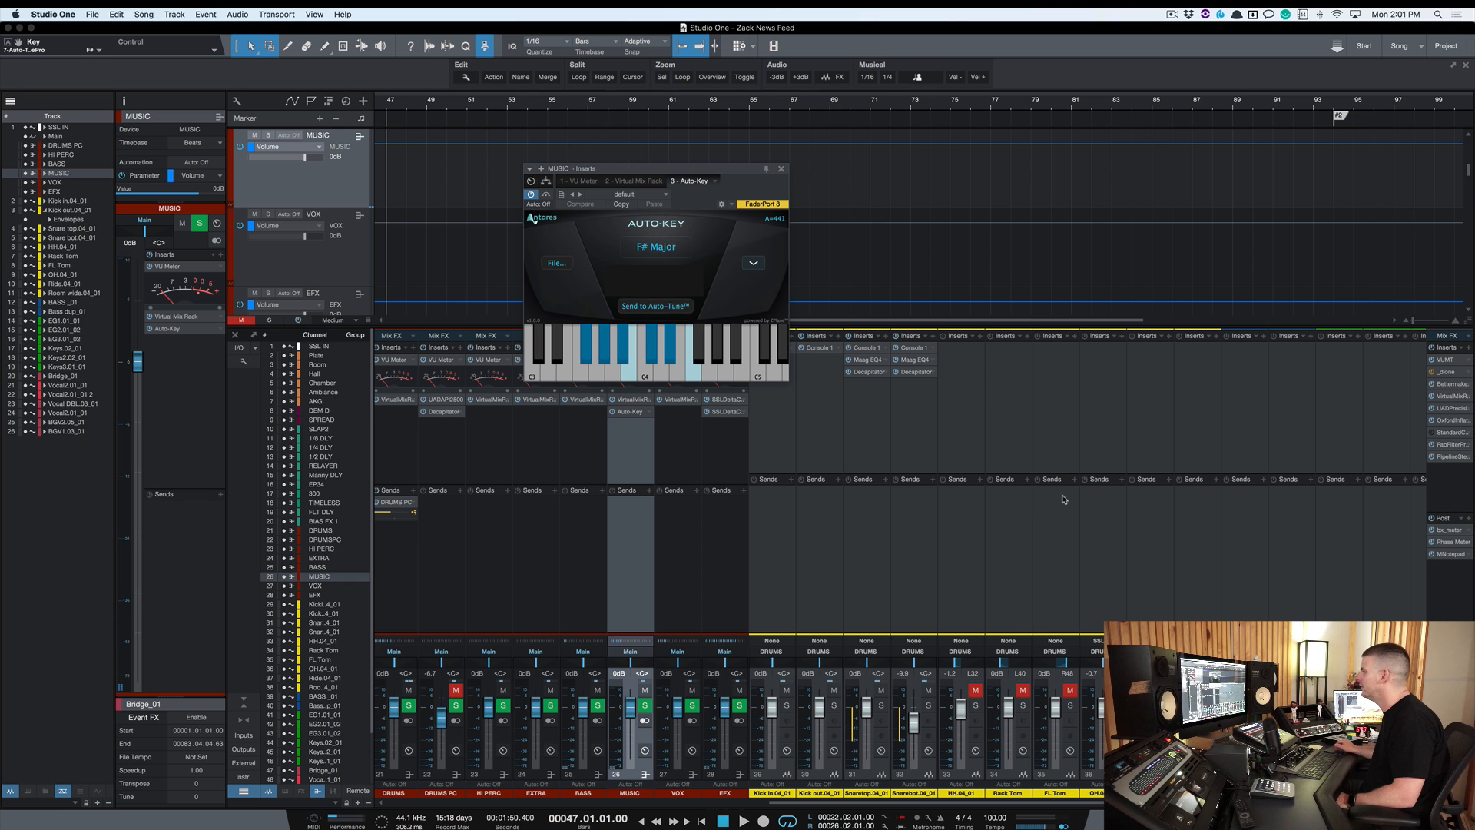
scroll(1105, 459, "right", 10)
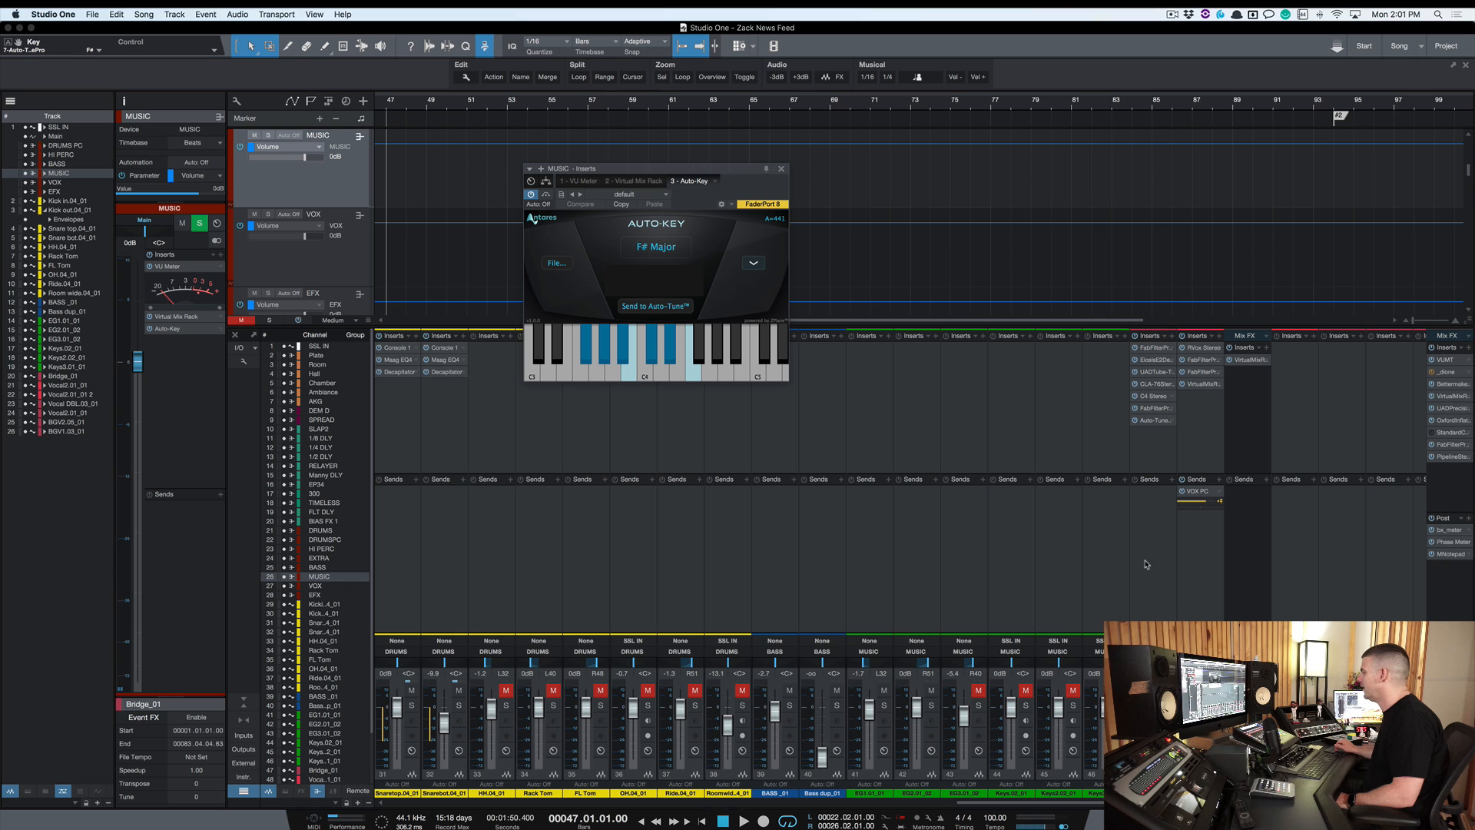
left_click(1152, 421)
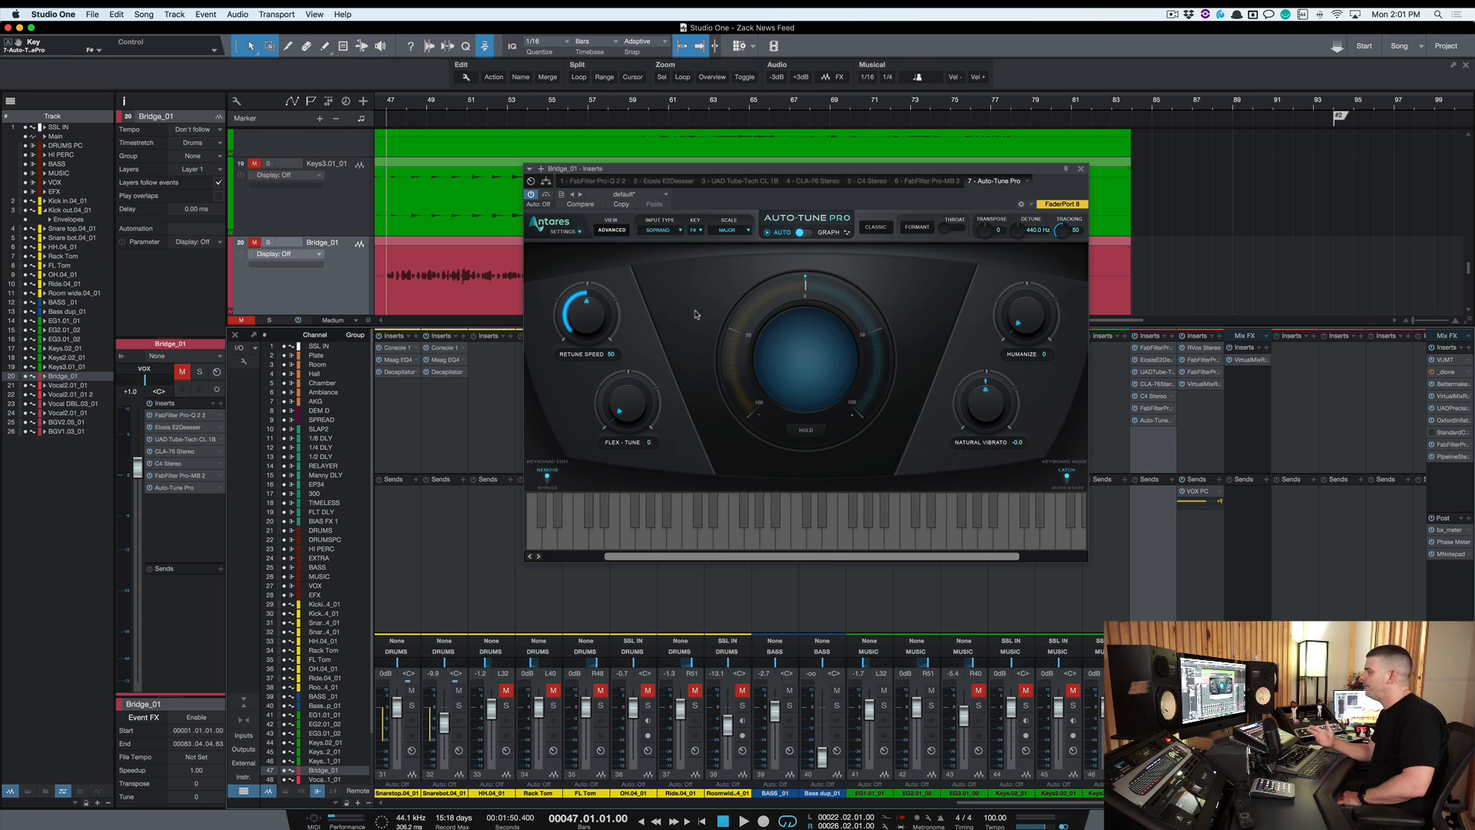
Unmute the Bridge_01 vocal and play the section to hear Auto-Tune in F# major
left_click_drag(859, 170, 849, 135)
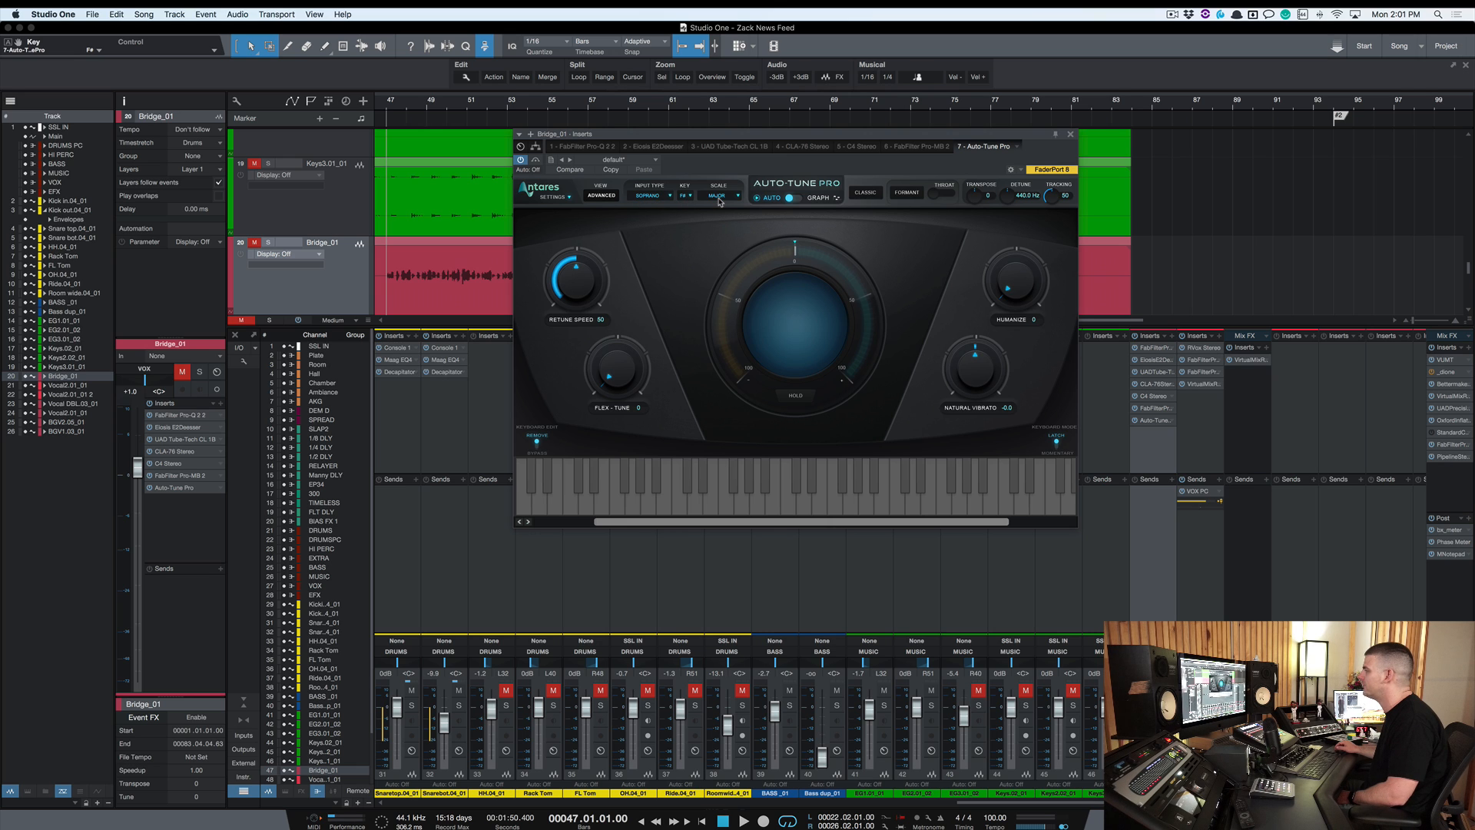
left_click(535, 160)
left_click(183, 371)
left_click_drag(985, 137, 1015, 198)
key("space")
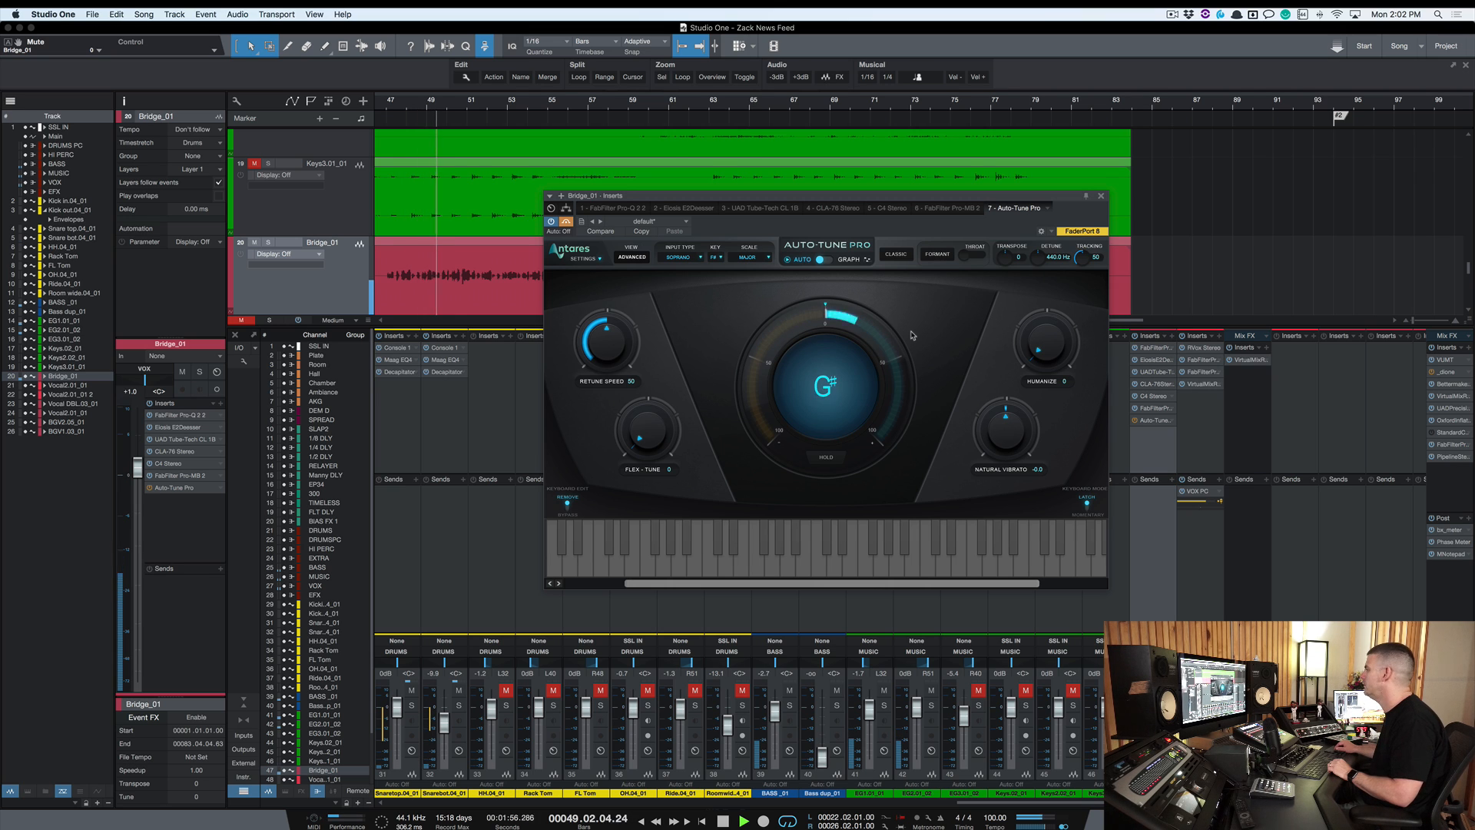
key("space")
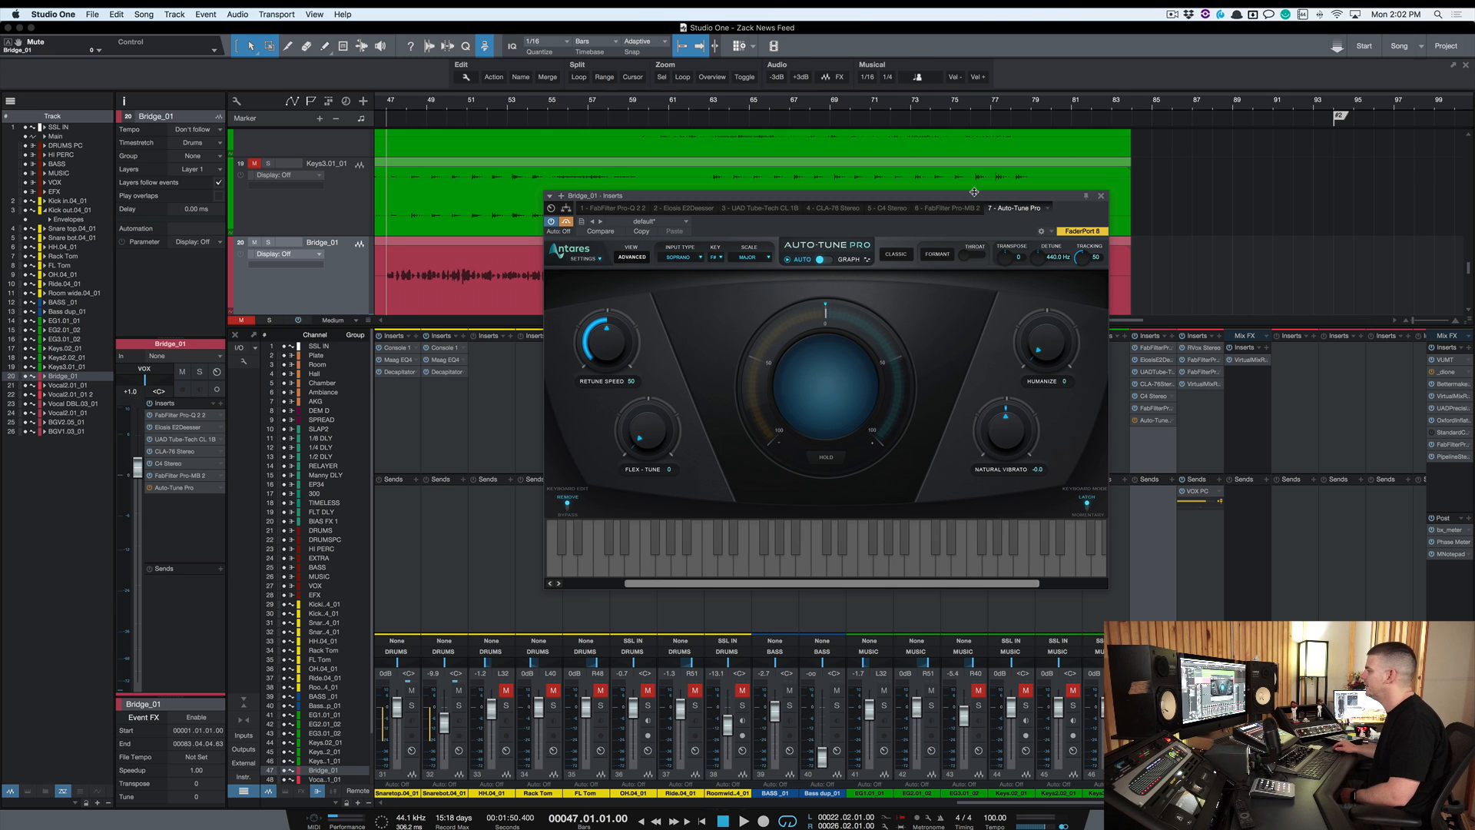
Play the bridge vocal again to compare the tuned sound
left_click_drag(975, 199, 973, 199)
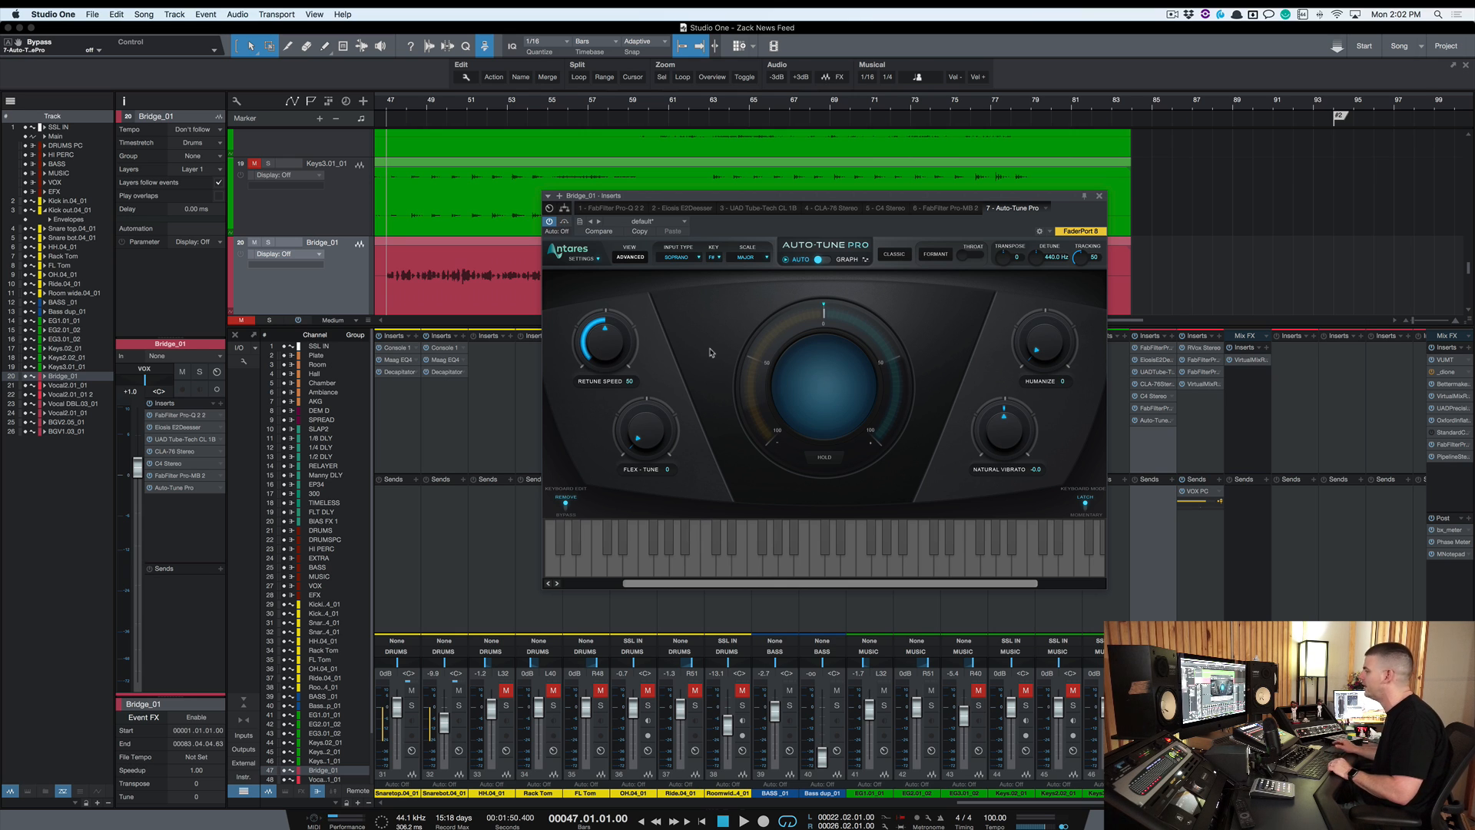
key("space")
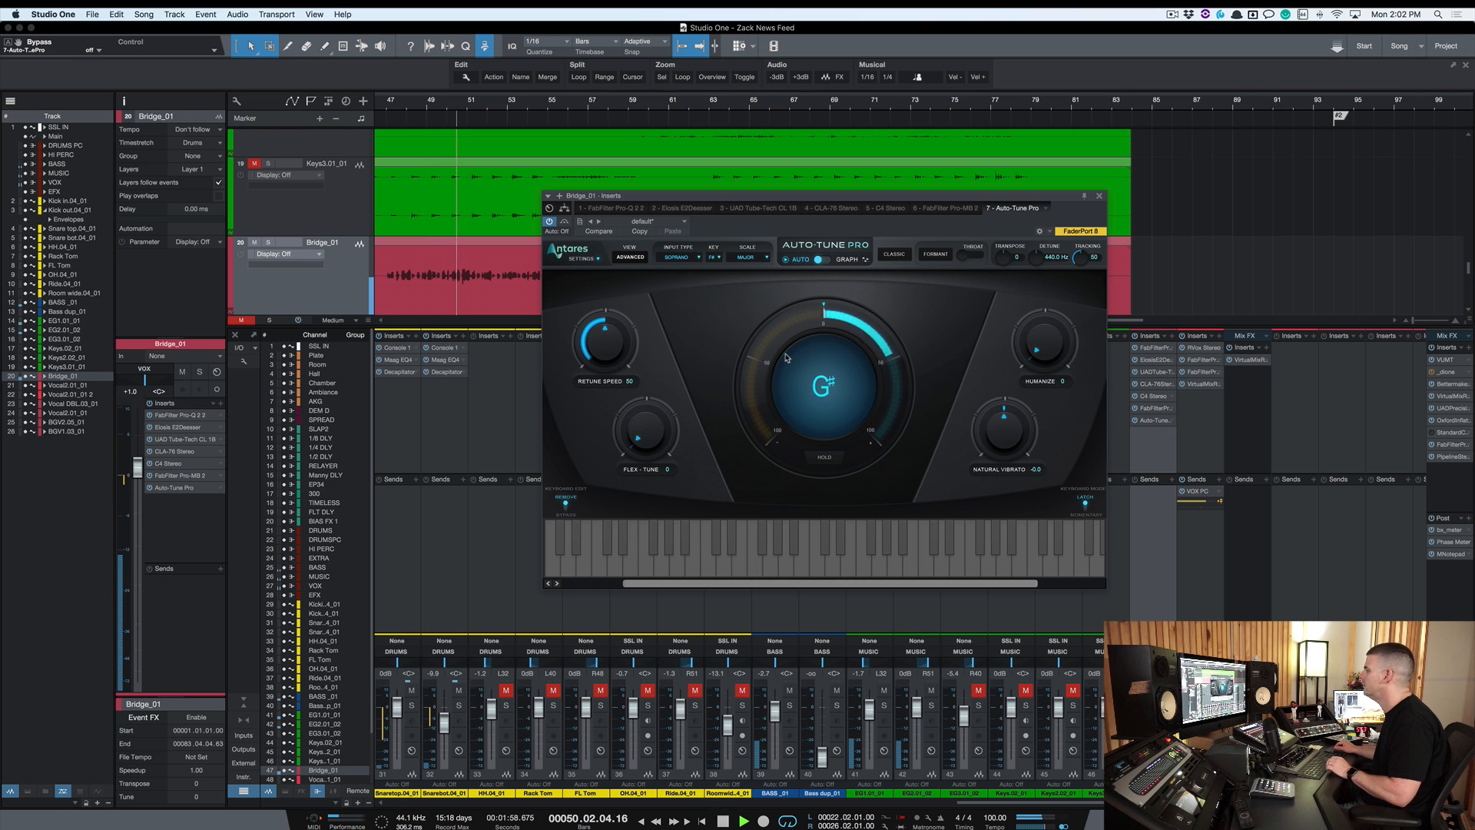
key("space")
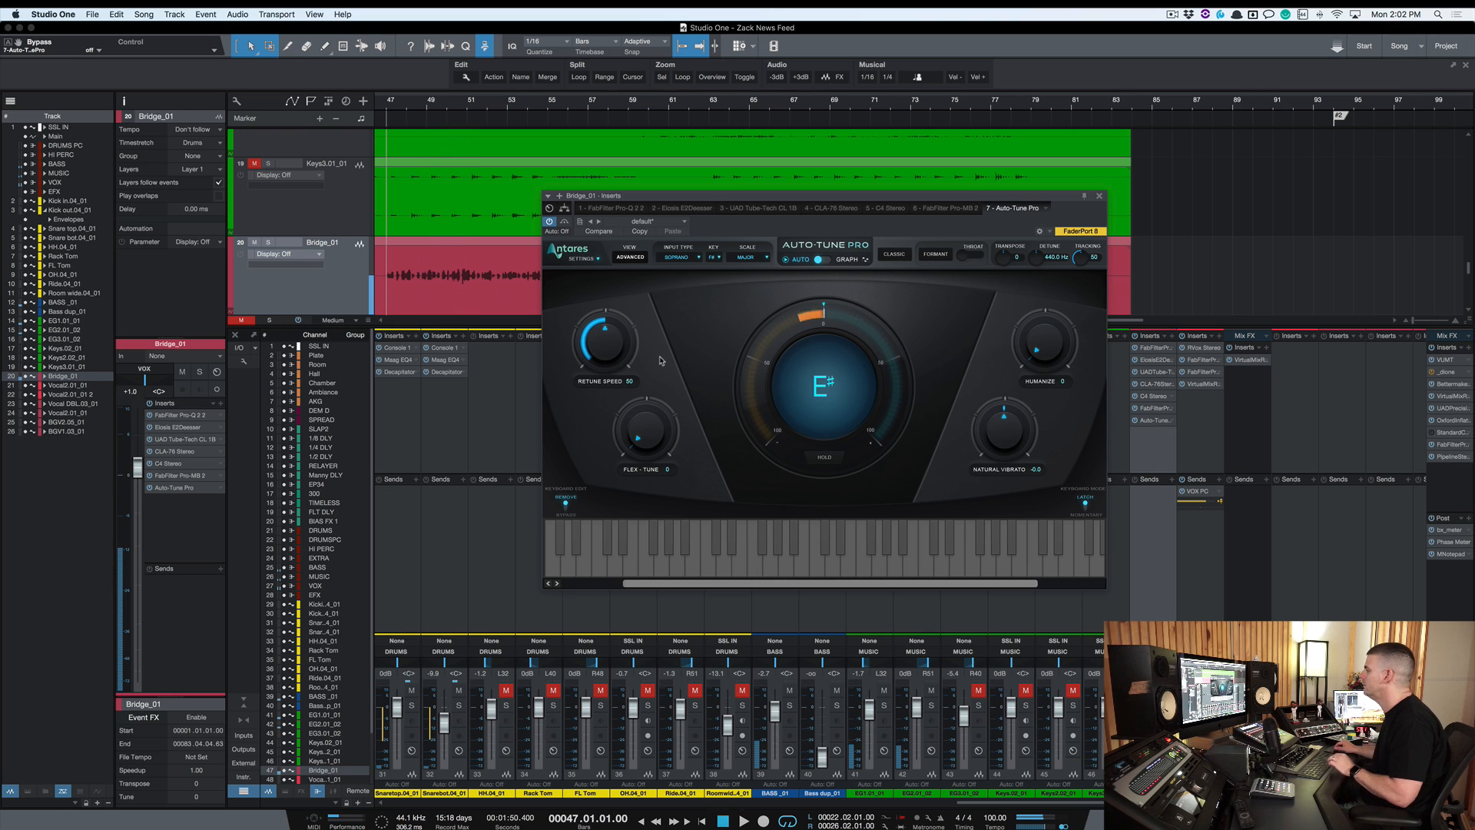
Set Auto-Tune's Retune Speed to 20 and audition the vocal
left_click(602, 353, "super")
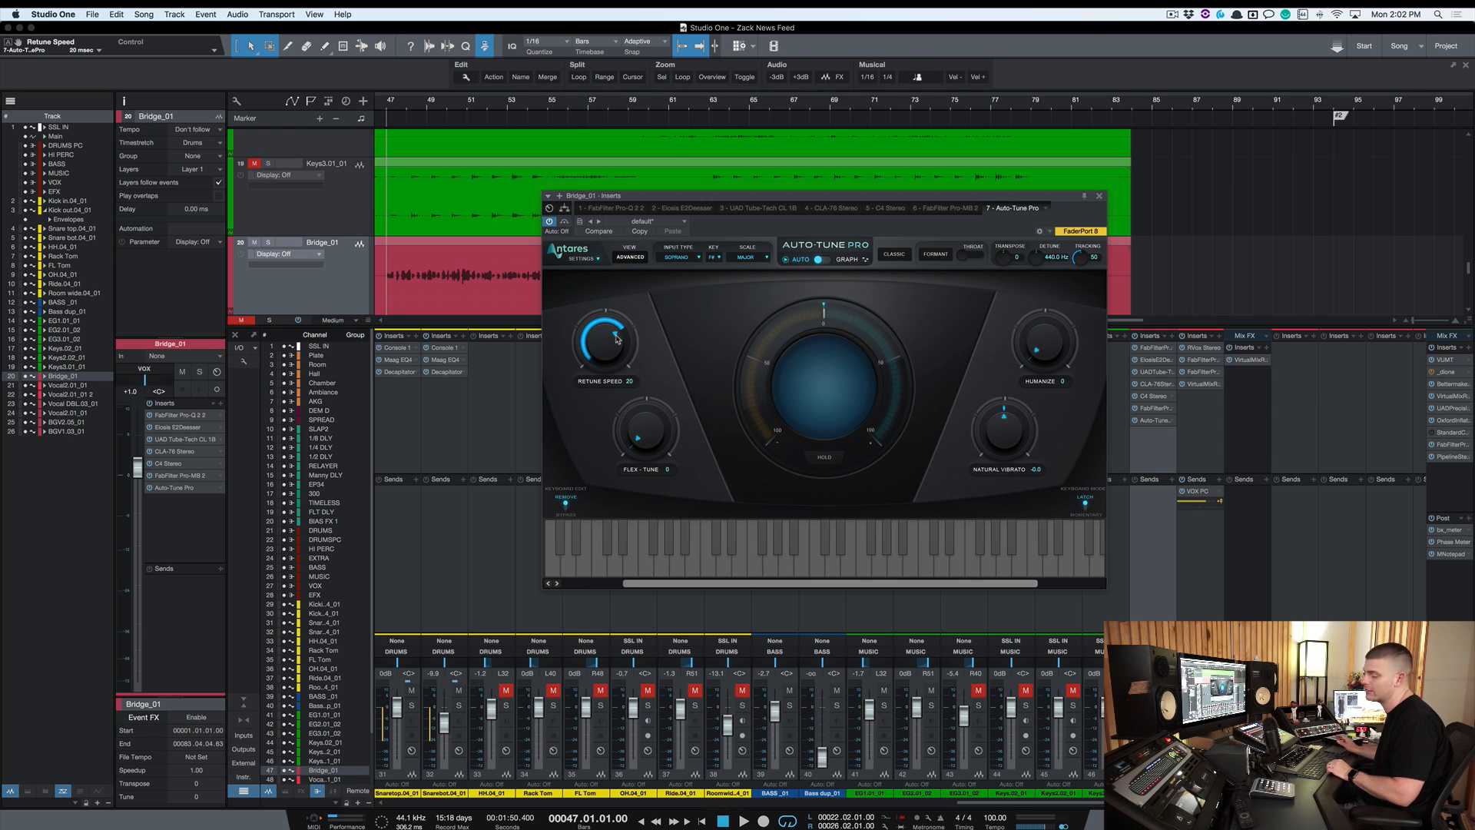
key("space")
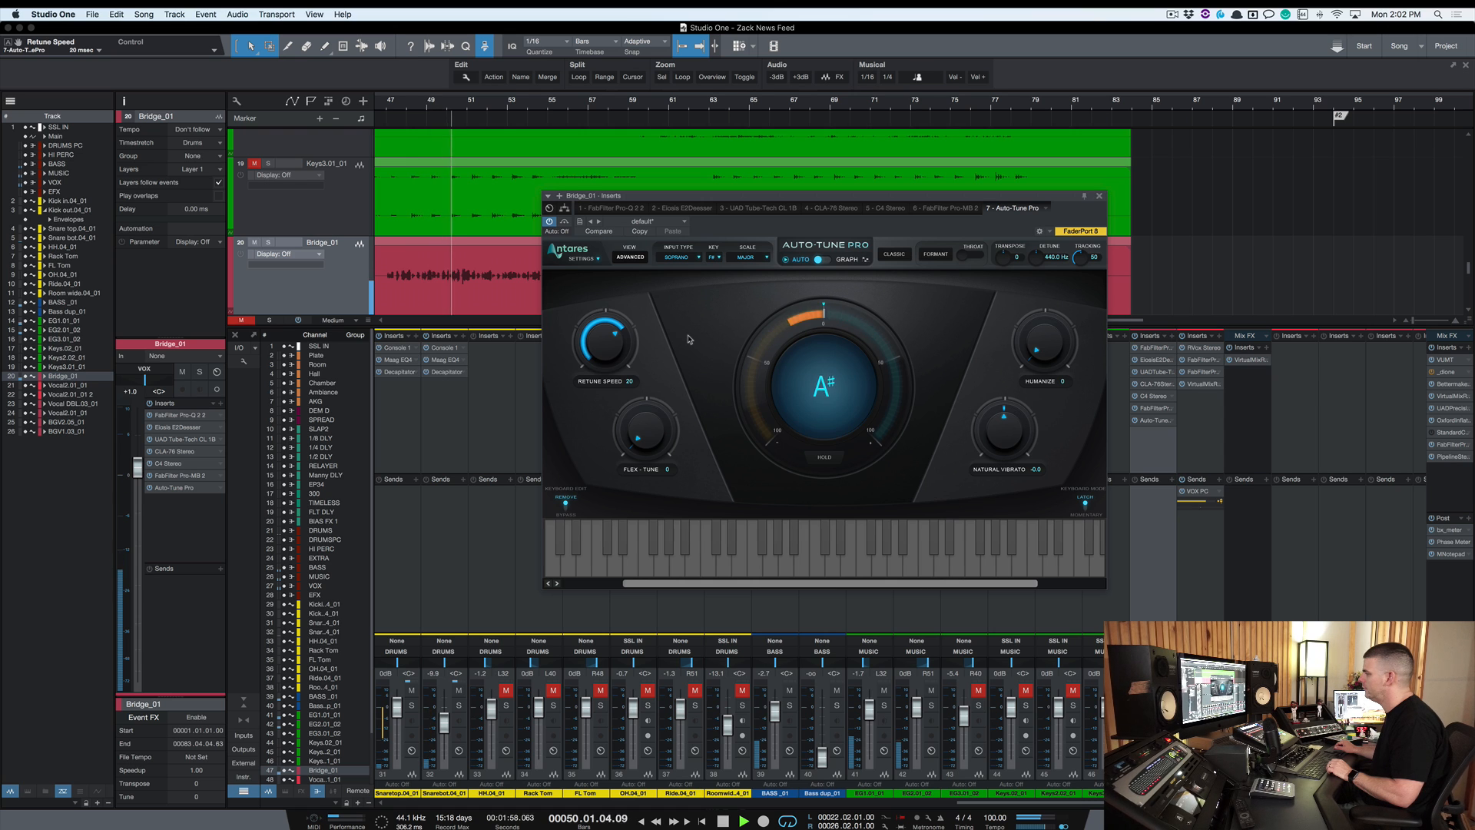
key("space")
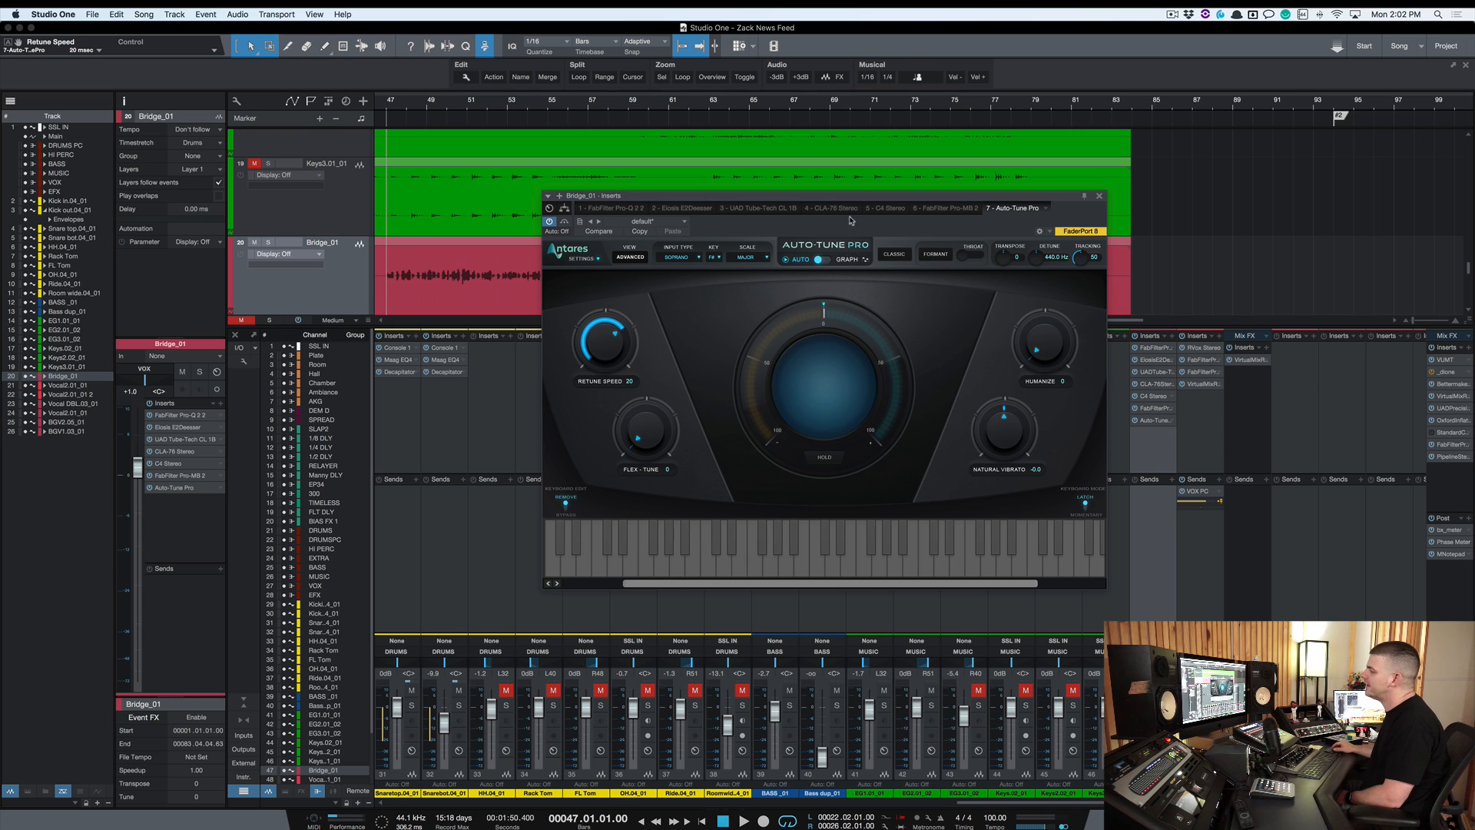
Set Retune Speed to 0 for a hard tuning effect and play the vocal back
left_click_drag(854, 200, 832, 185)
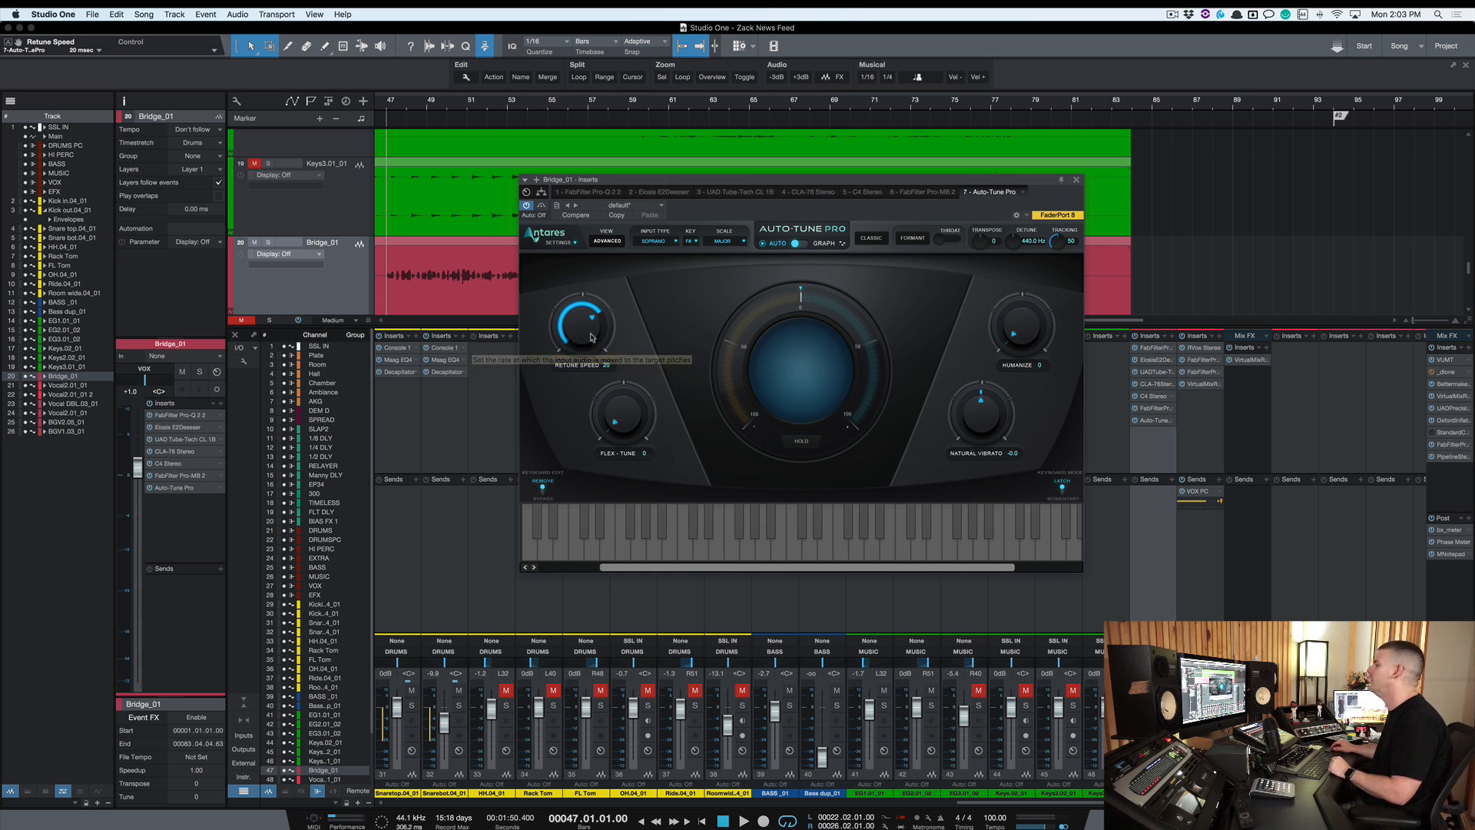
left_click_drag(588, 333, 577, 263)
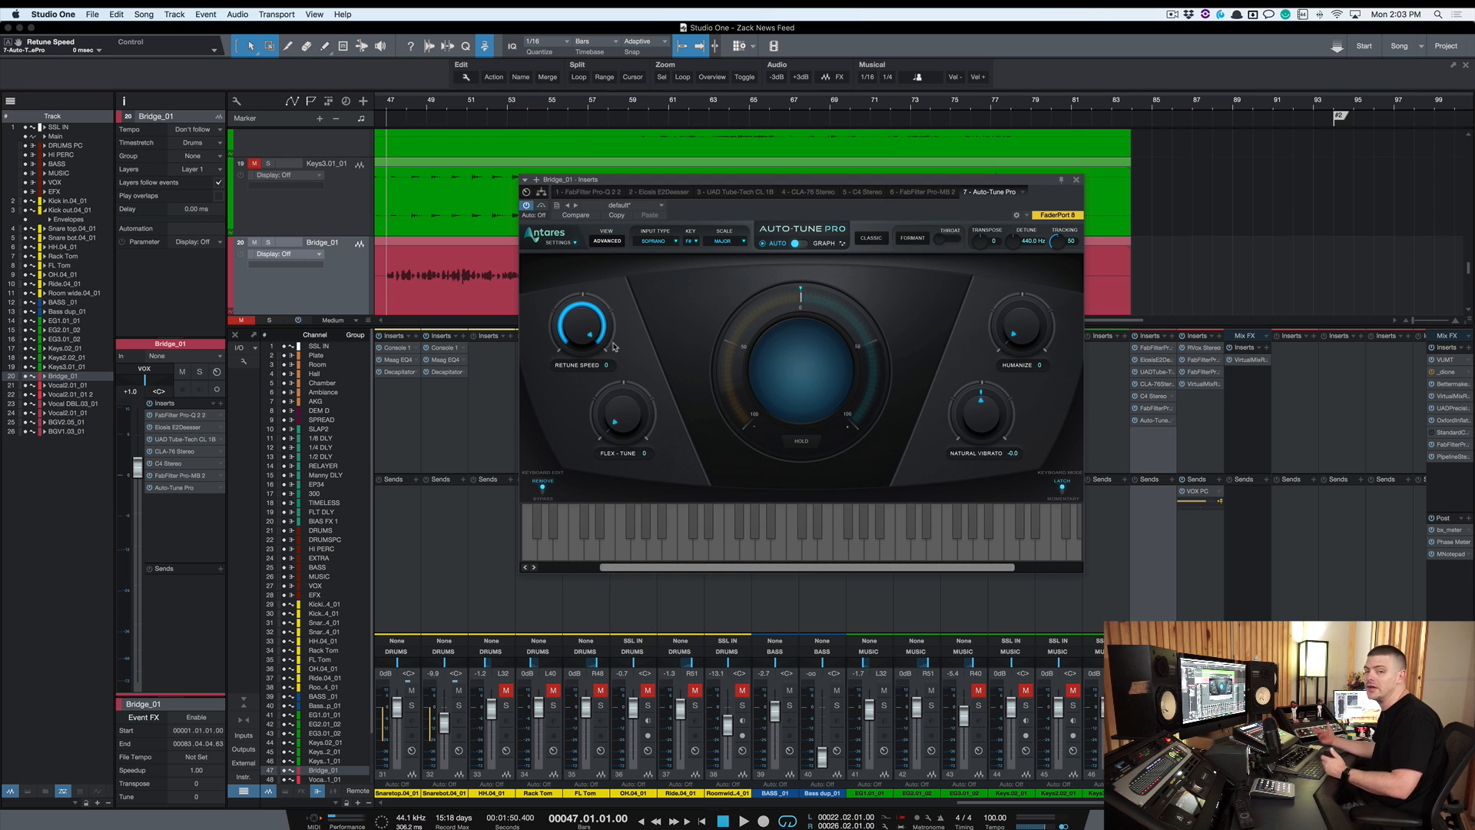
key("space")
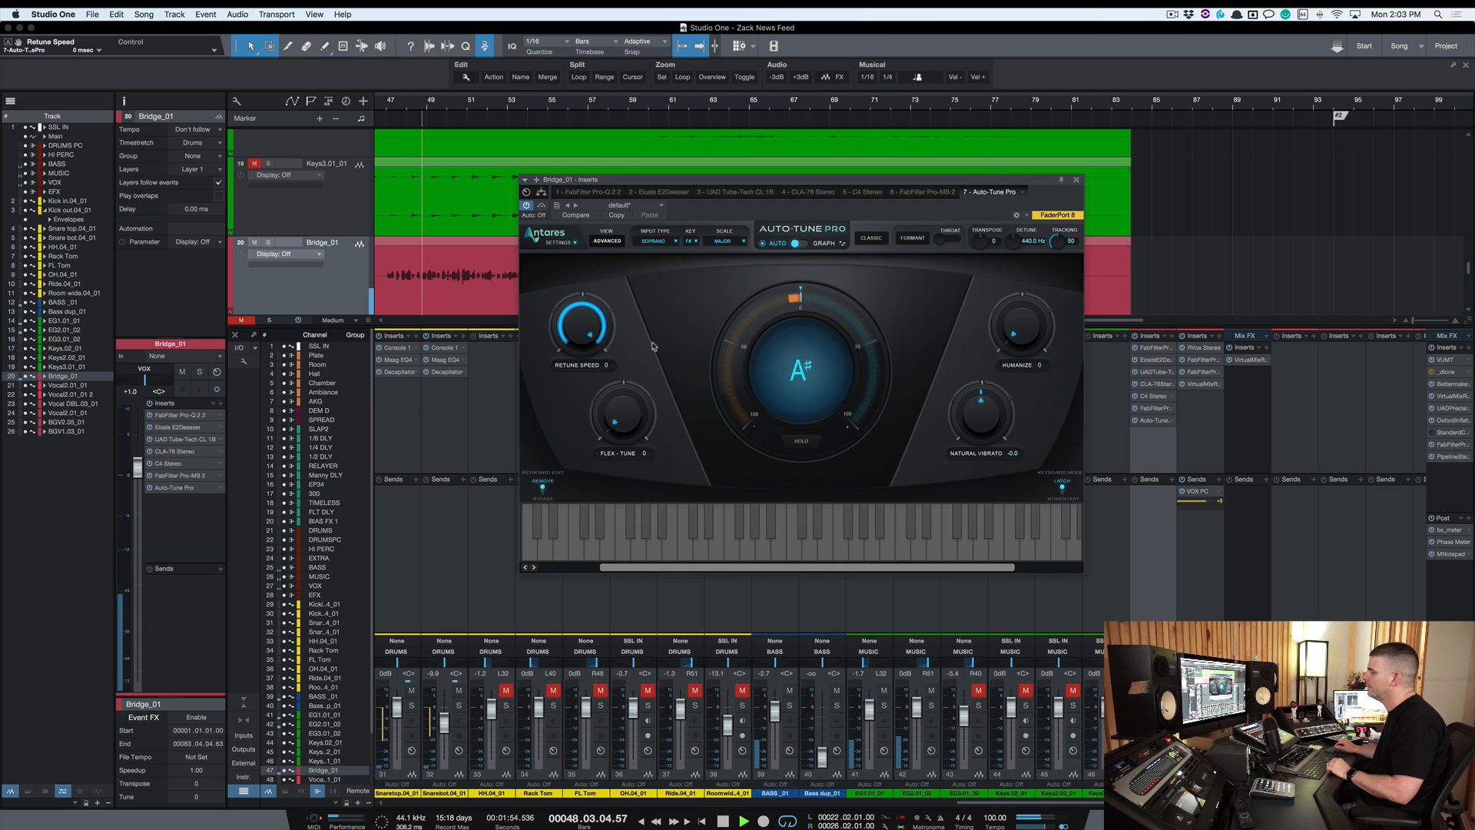
key("space")
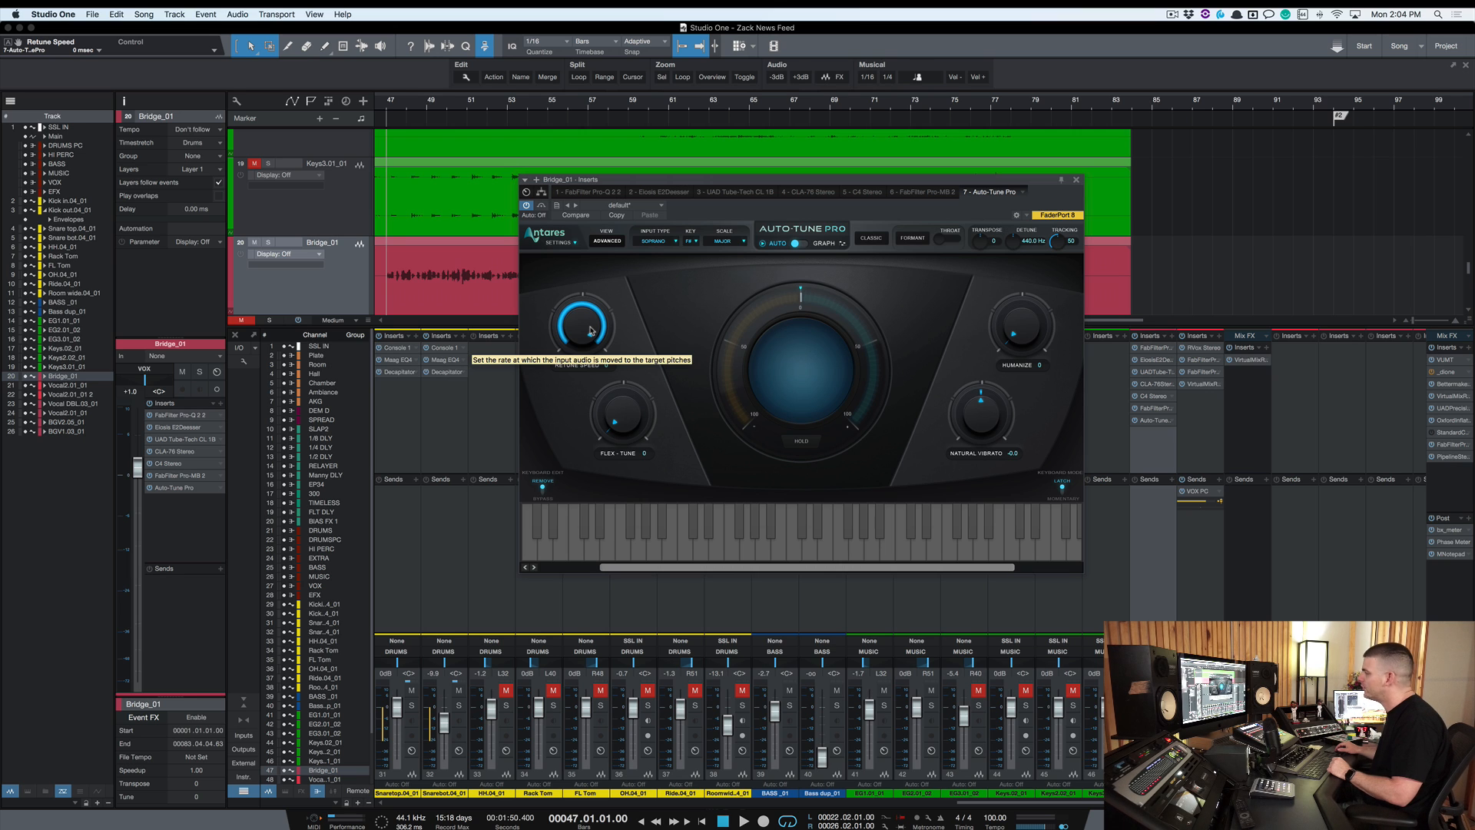
Enable Classic mode, adjust Natural Vibrato, and audition the vocal
left_click(870, 241)
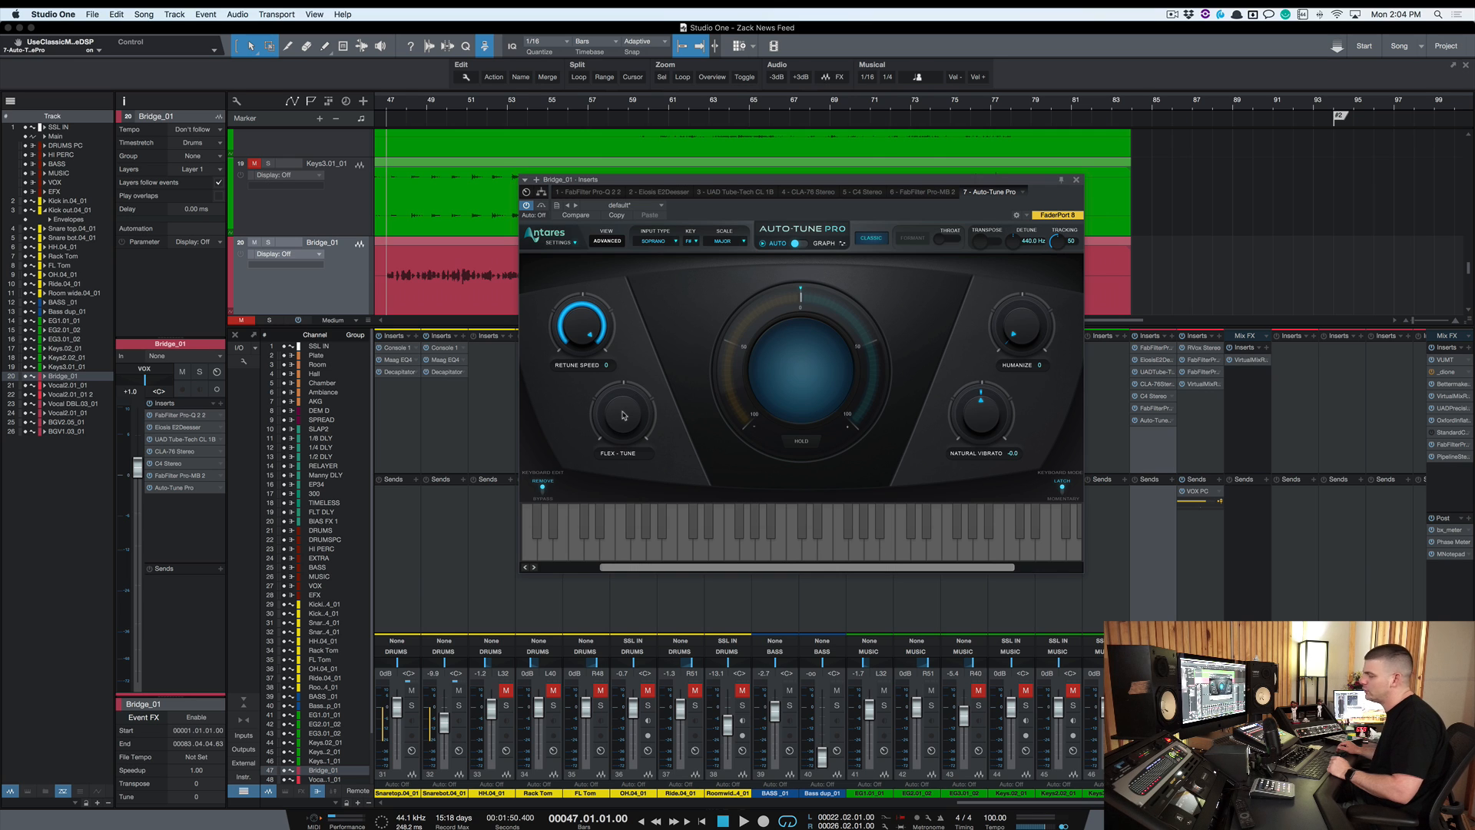
left_click_drag(987, 418, 987, 416)
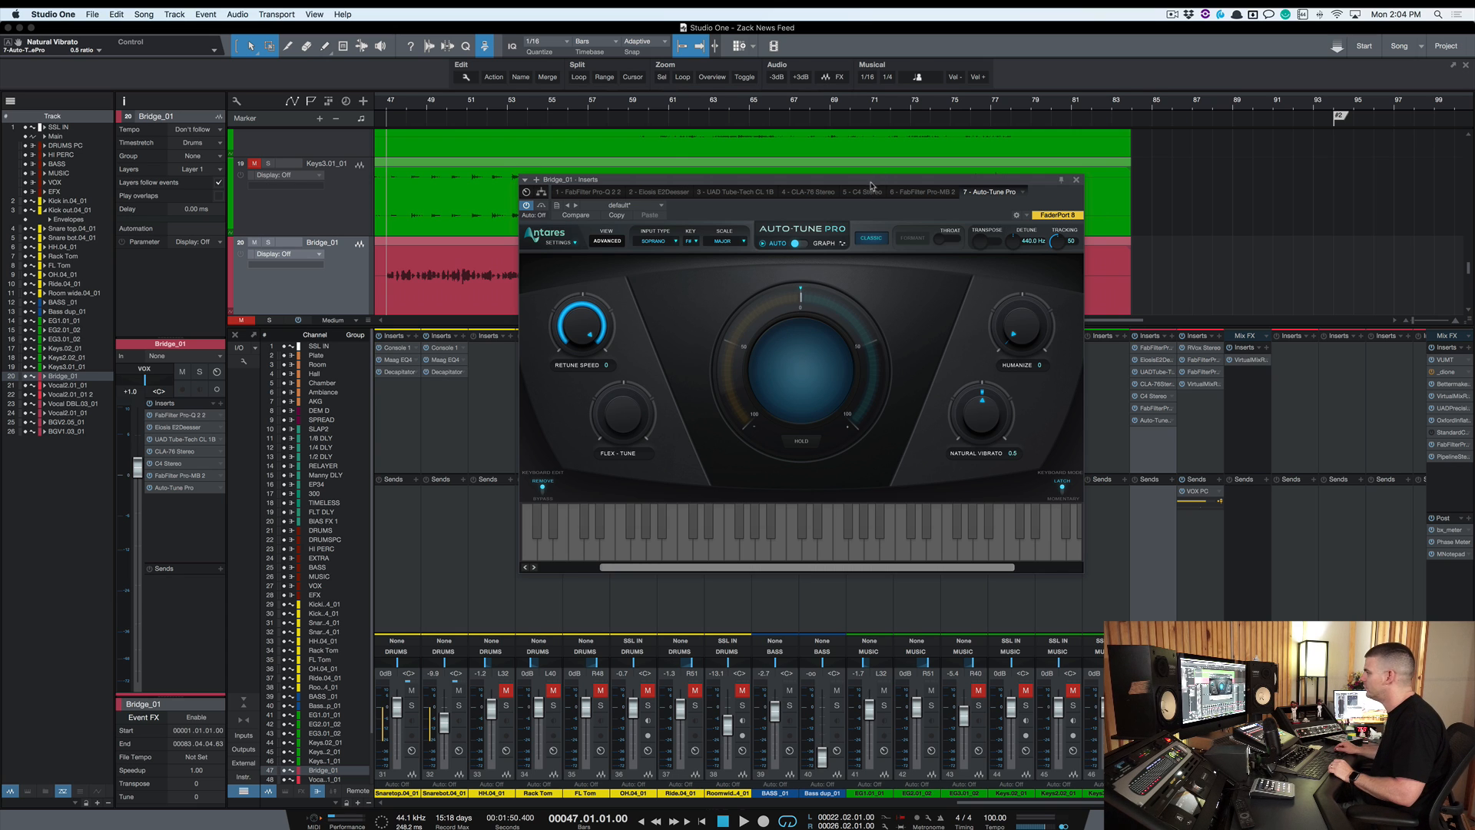
left_click_drag(873, 186, 861, 177)
key("space")
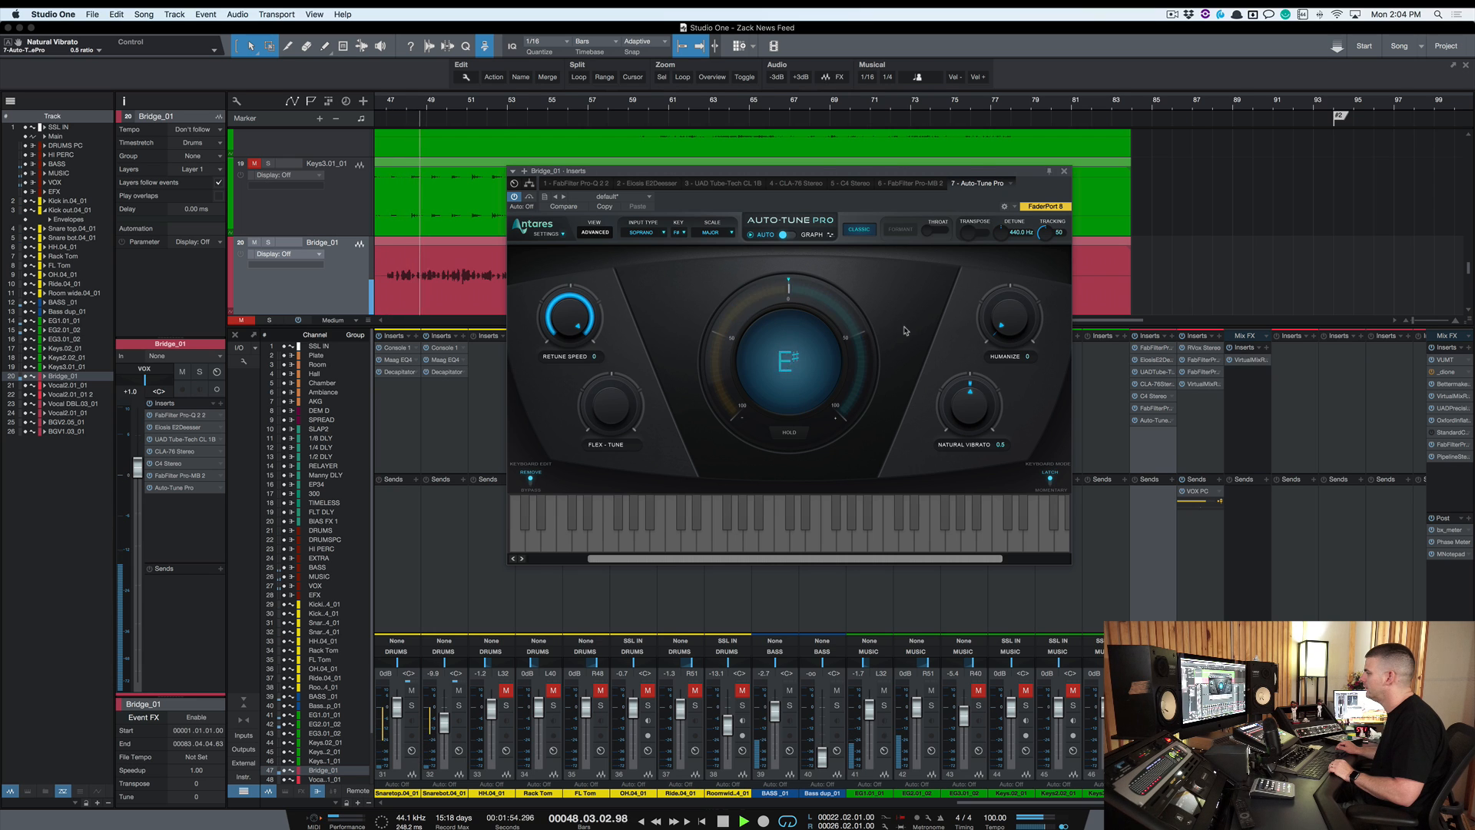
key("space")
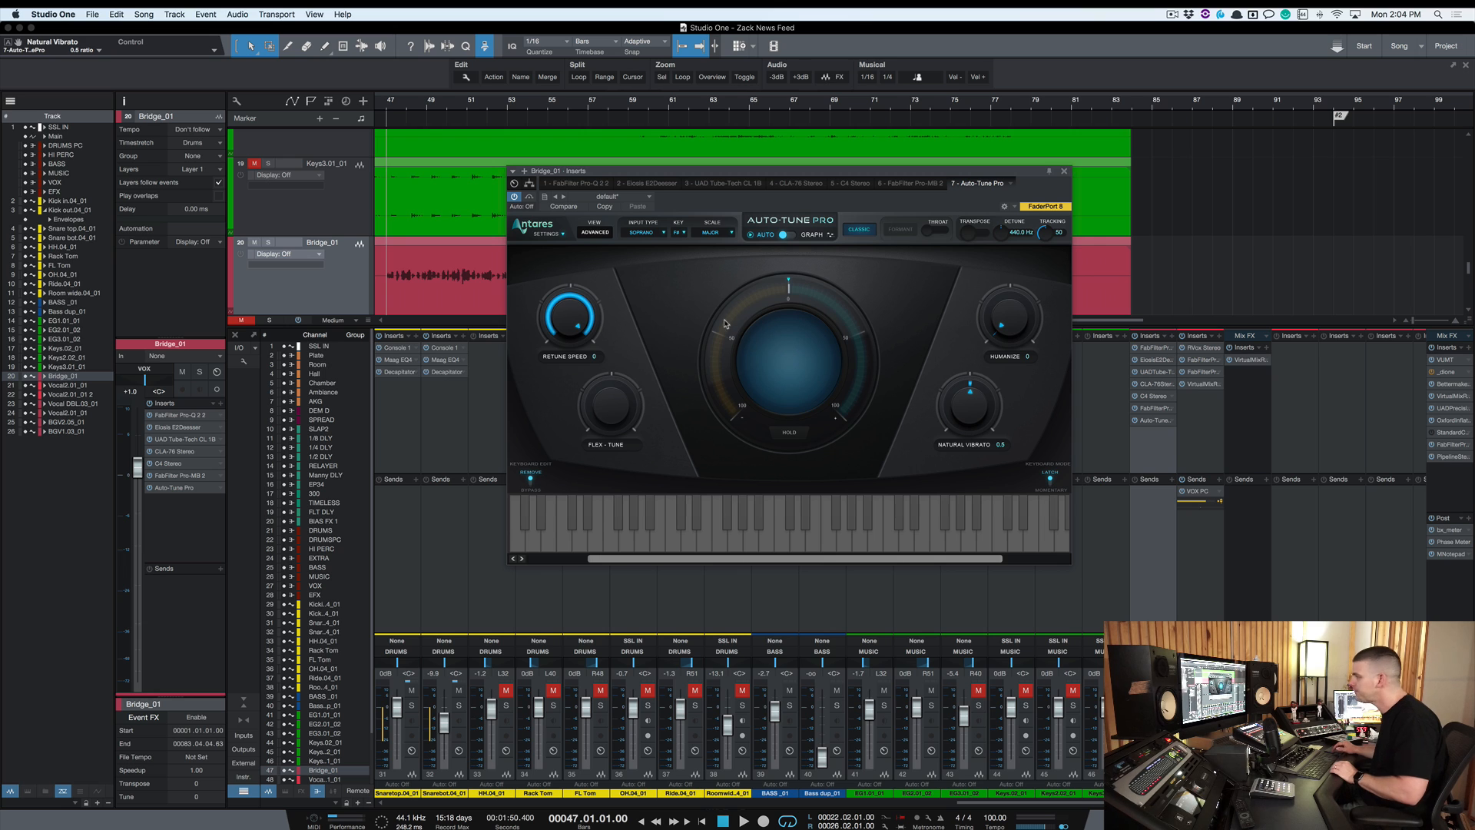
Toggle Classic mode to compare, leaving it switched off
left_click(859, 230)
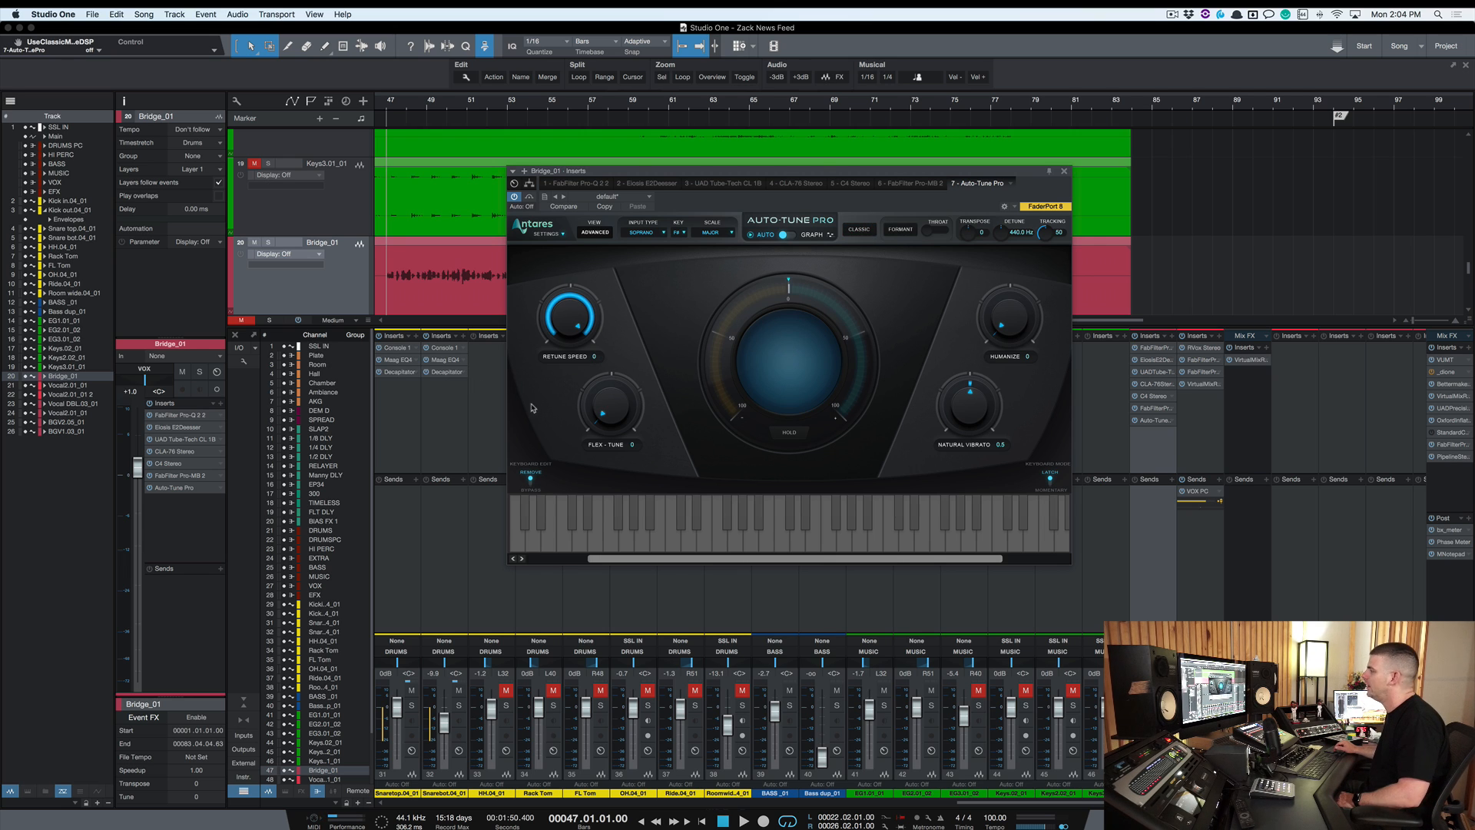
left_click(874, 232)
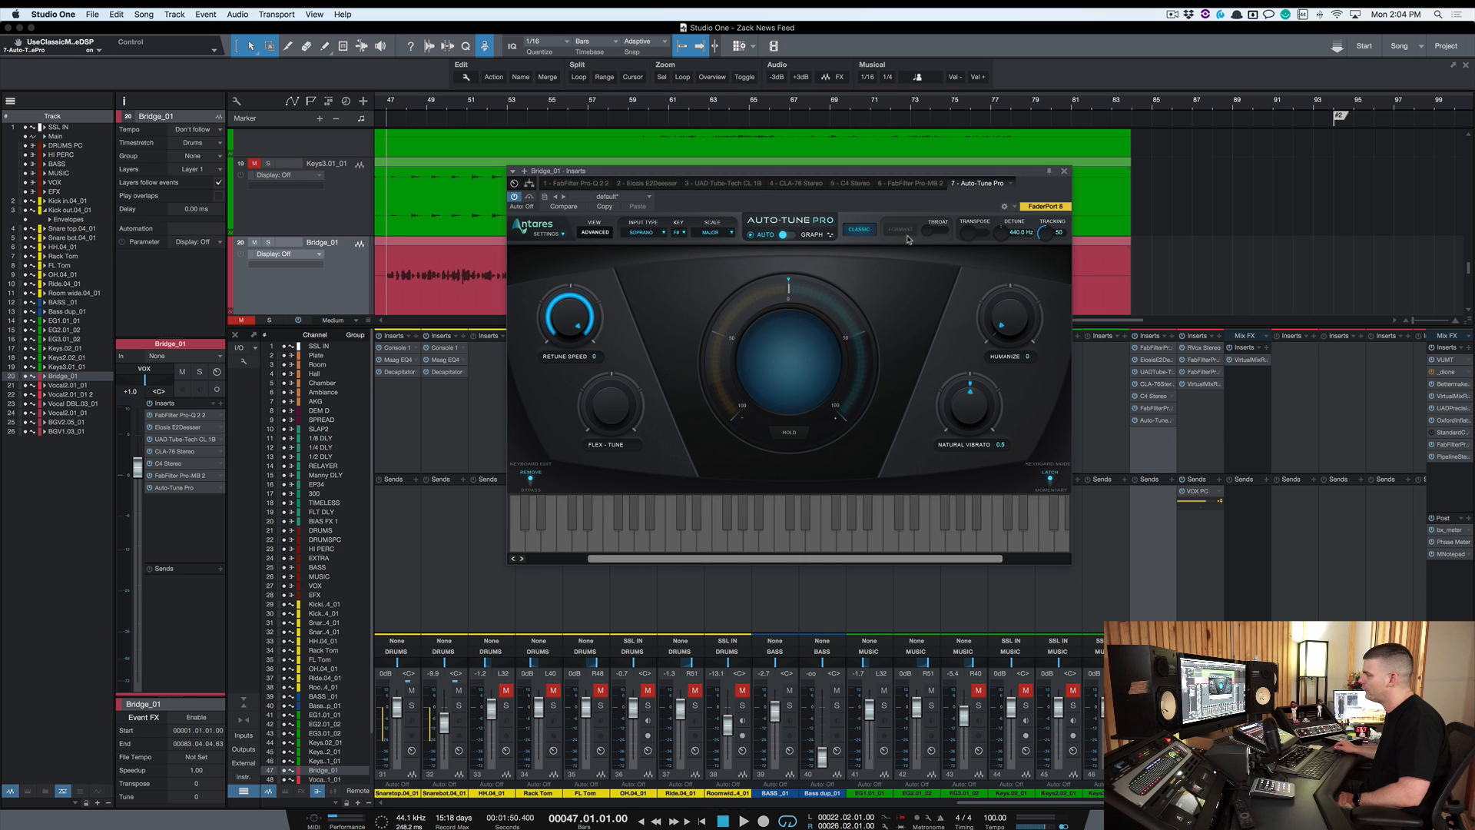
left_click(871, 232)
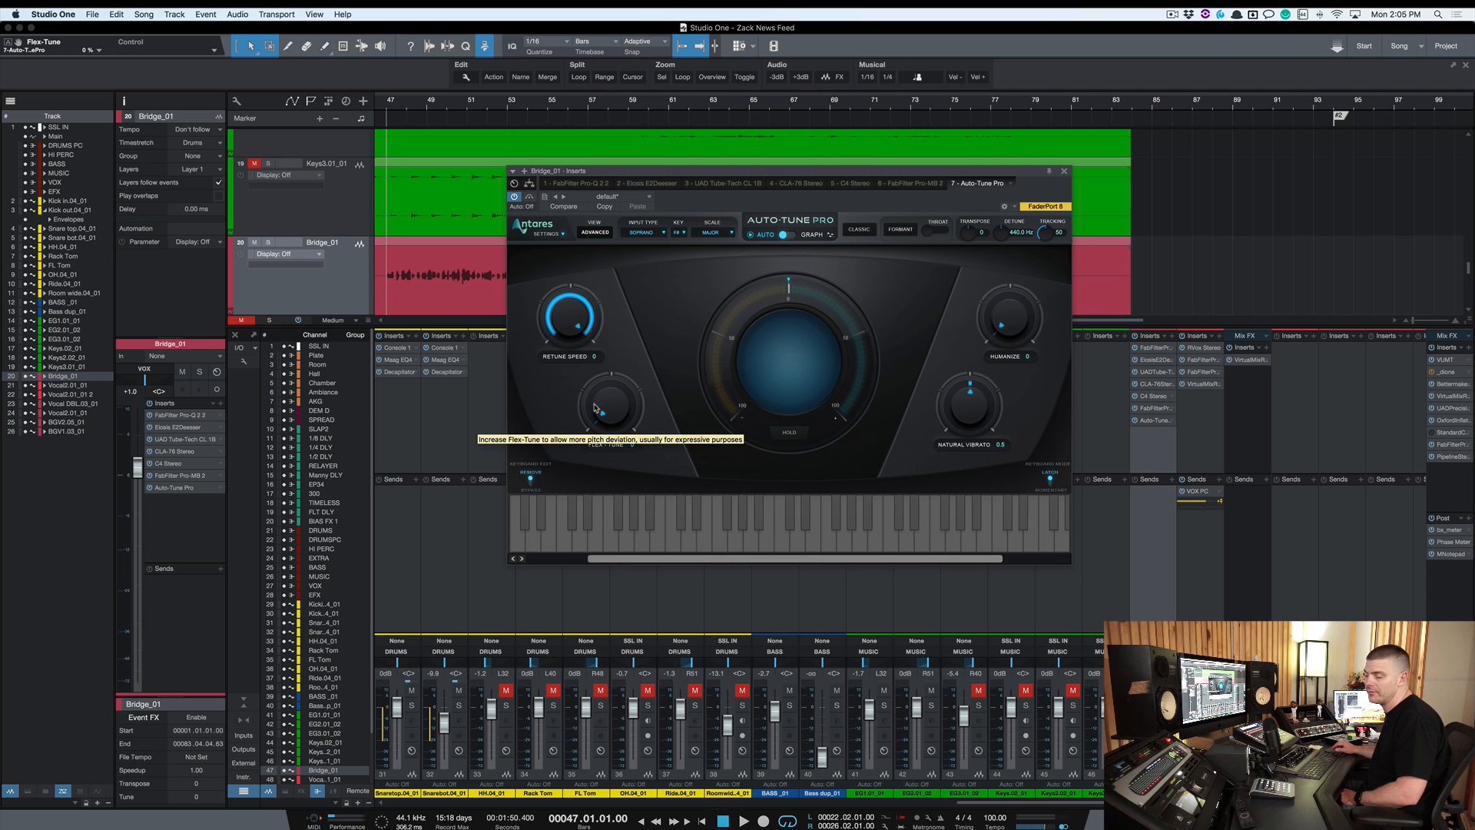
Set Retune Speed to 30 and play the bridge vocal back
left_click_drag(577, 332, 576, 323)
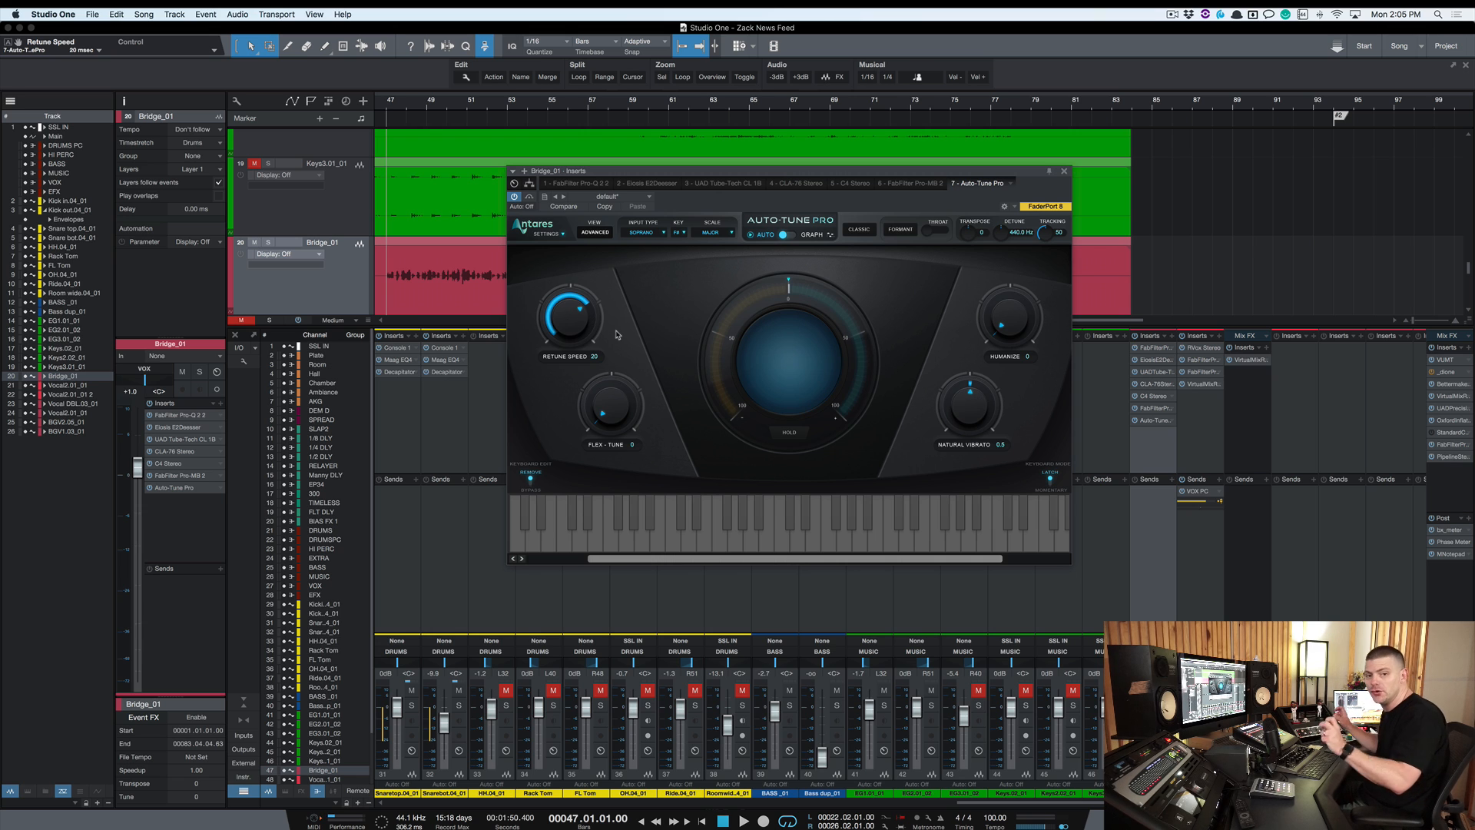
key("space")
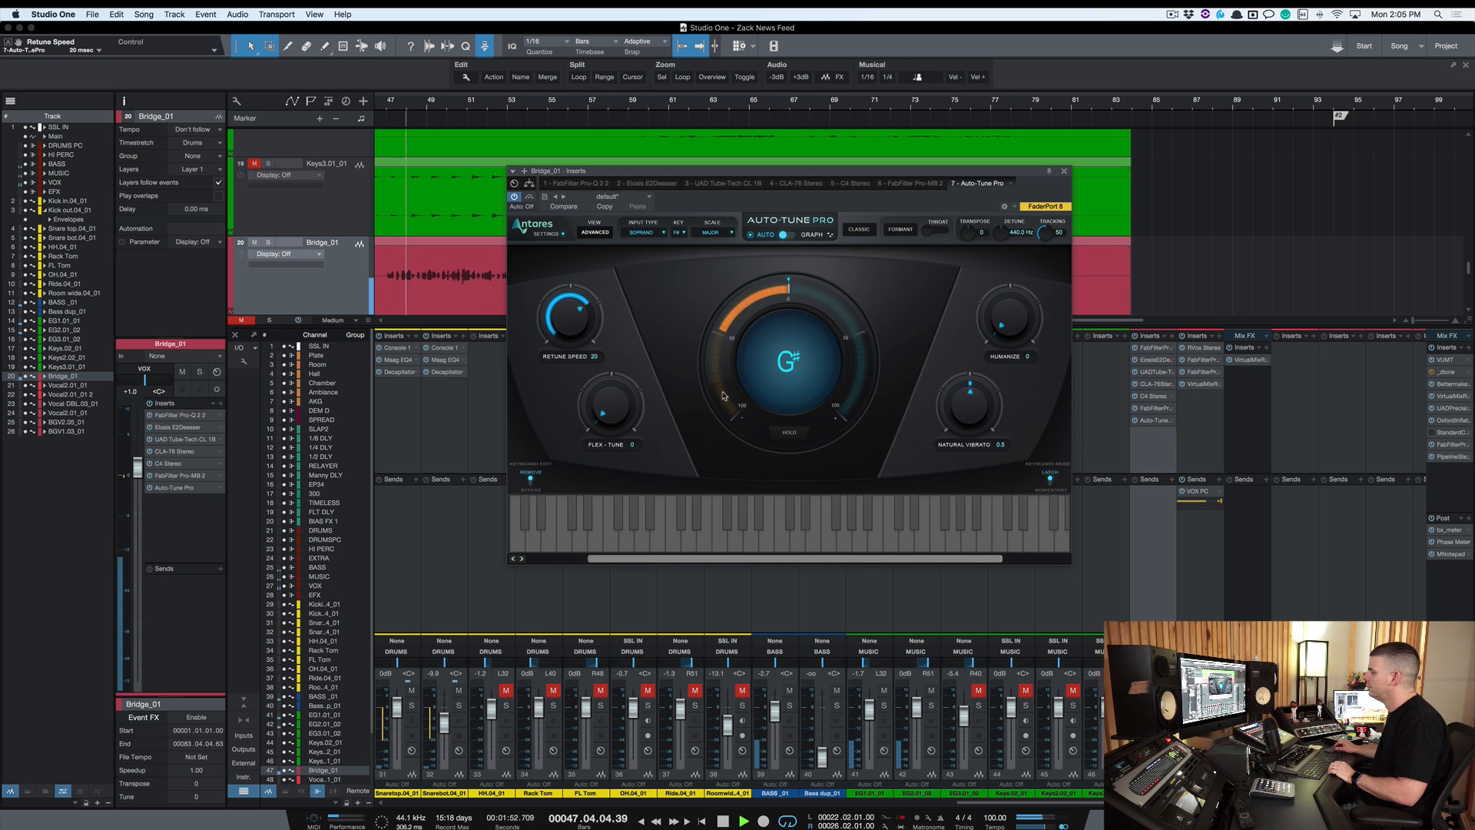
key("space")
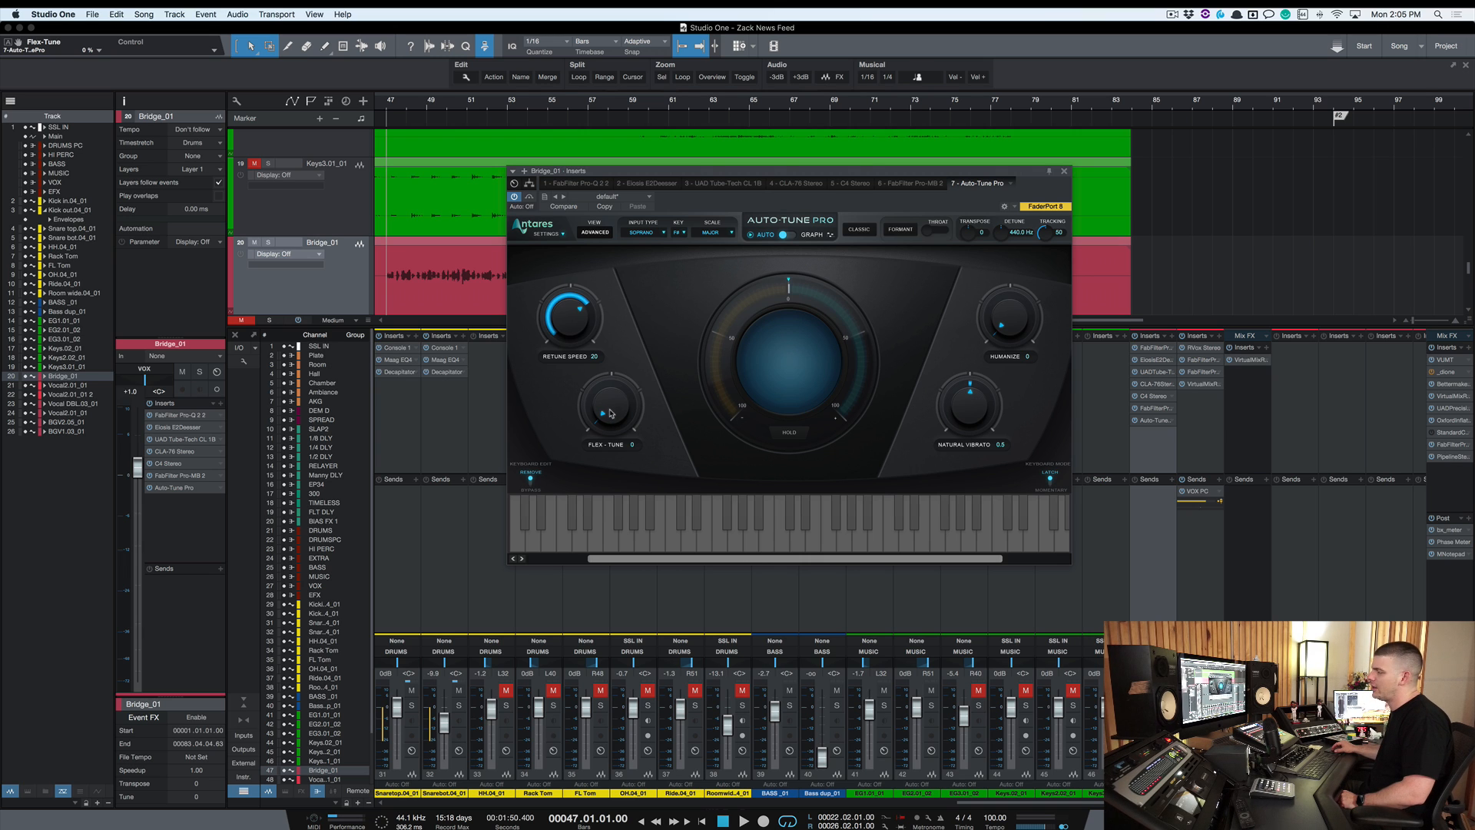
Try the Flex-Tune knob at different settings across its range
left_click_drag(611, 405, 613, 338)
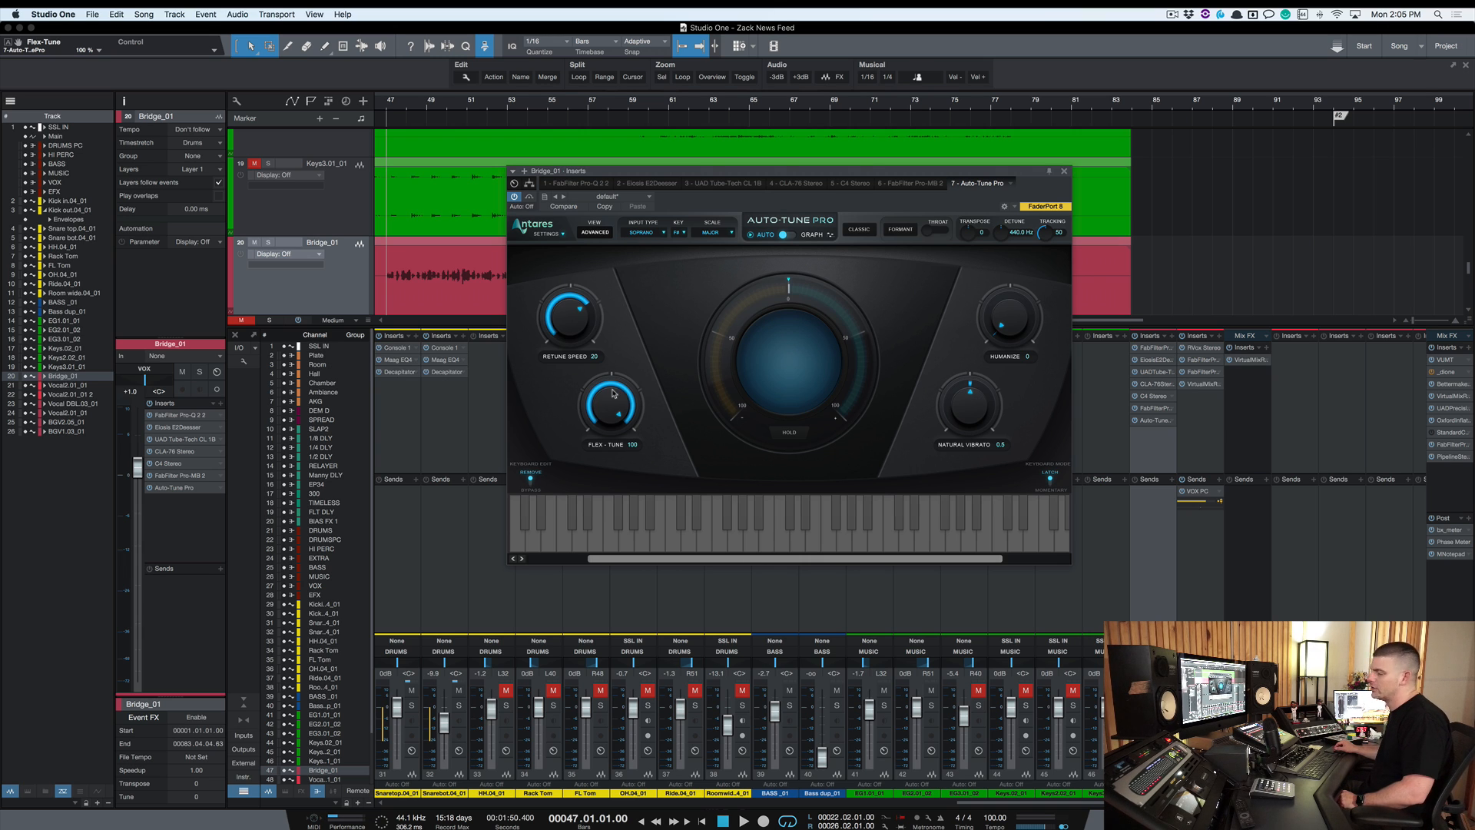
left_click_drag(615, 402, 598, 545)
left_click_drag(612, 409, 611, 380)
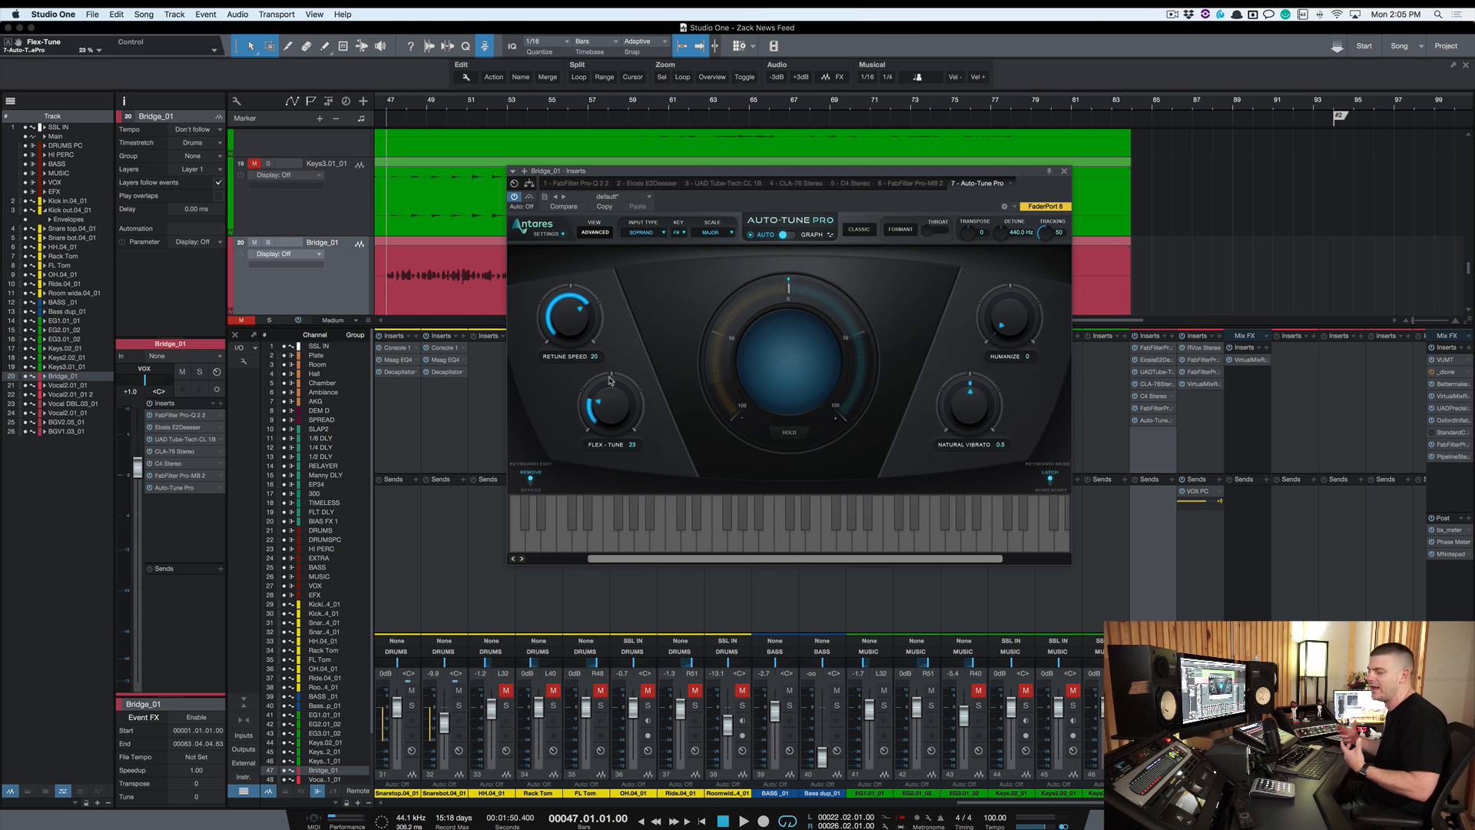
left_click_drag(610, 380, 605, 404)
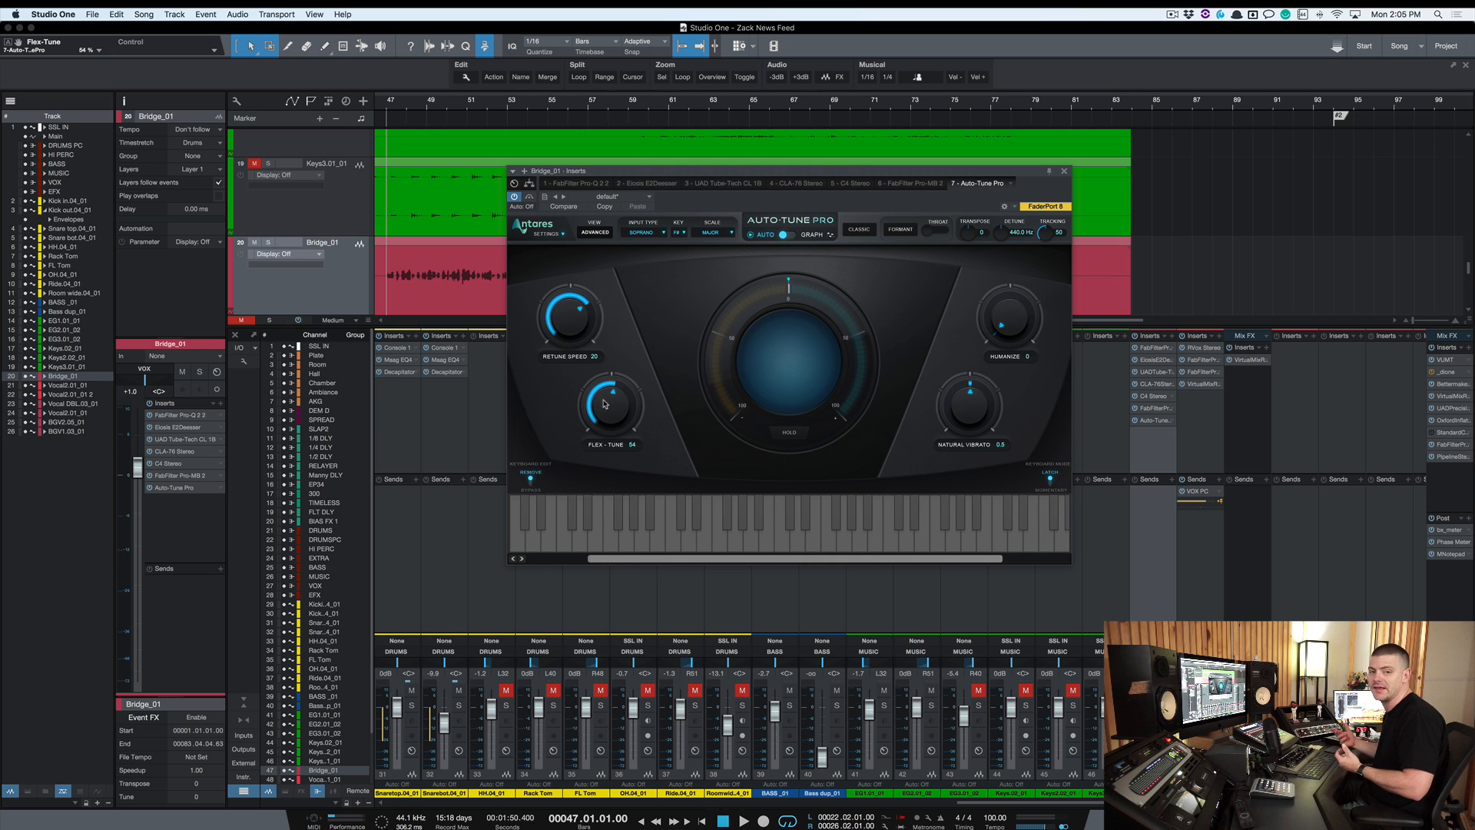
scroll(611, 405, "down", 6)
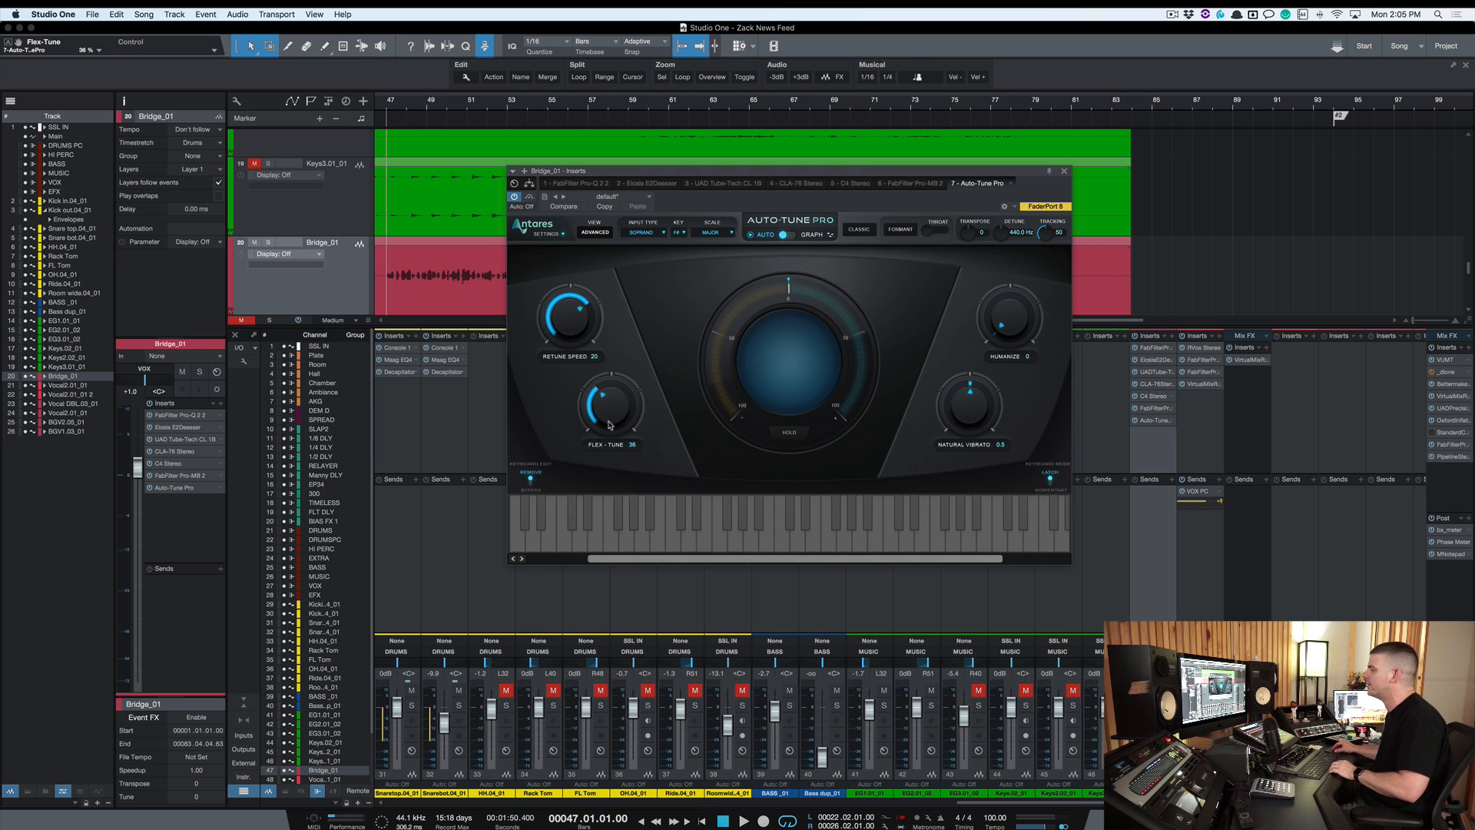
scroll(611, 404, "down", 1)
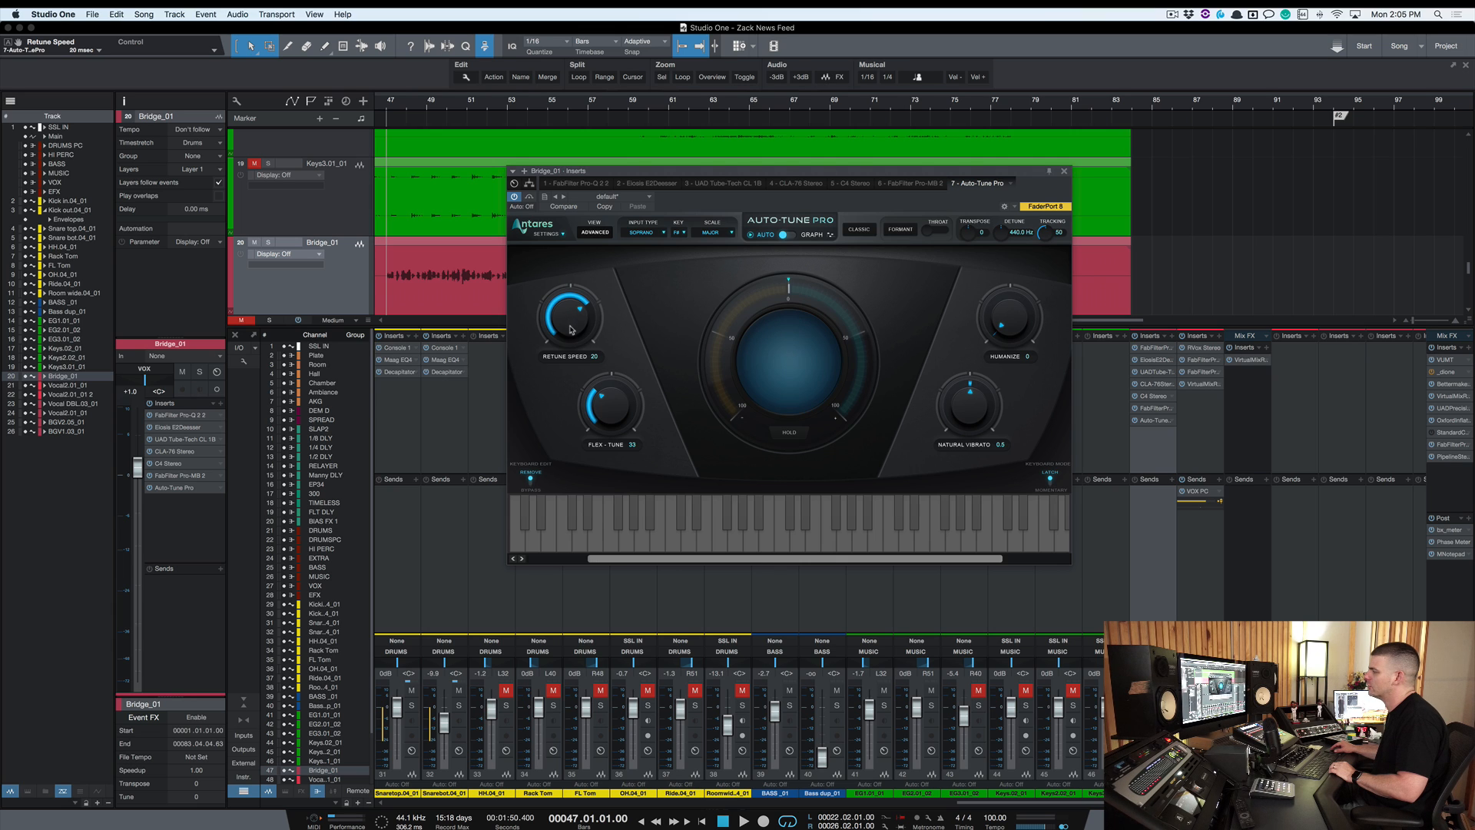
Set Retune Speed to 24 and Flex-Tune to 0, then start playback of the bridge vocal
scroll(572, 321, "up", 3)
left_click_drag(573, 345, 572, 323)
left_click_drag(616, 415, 617, 453)
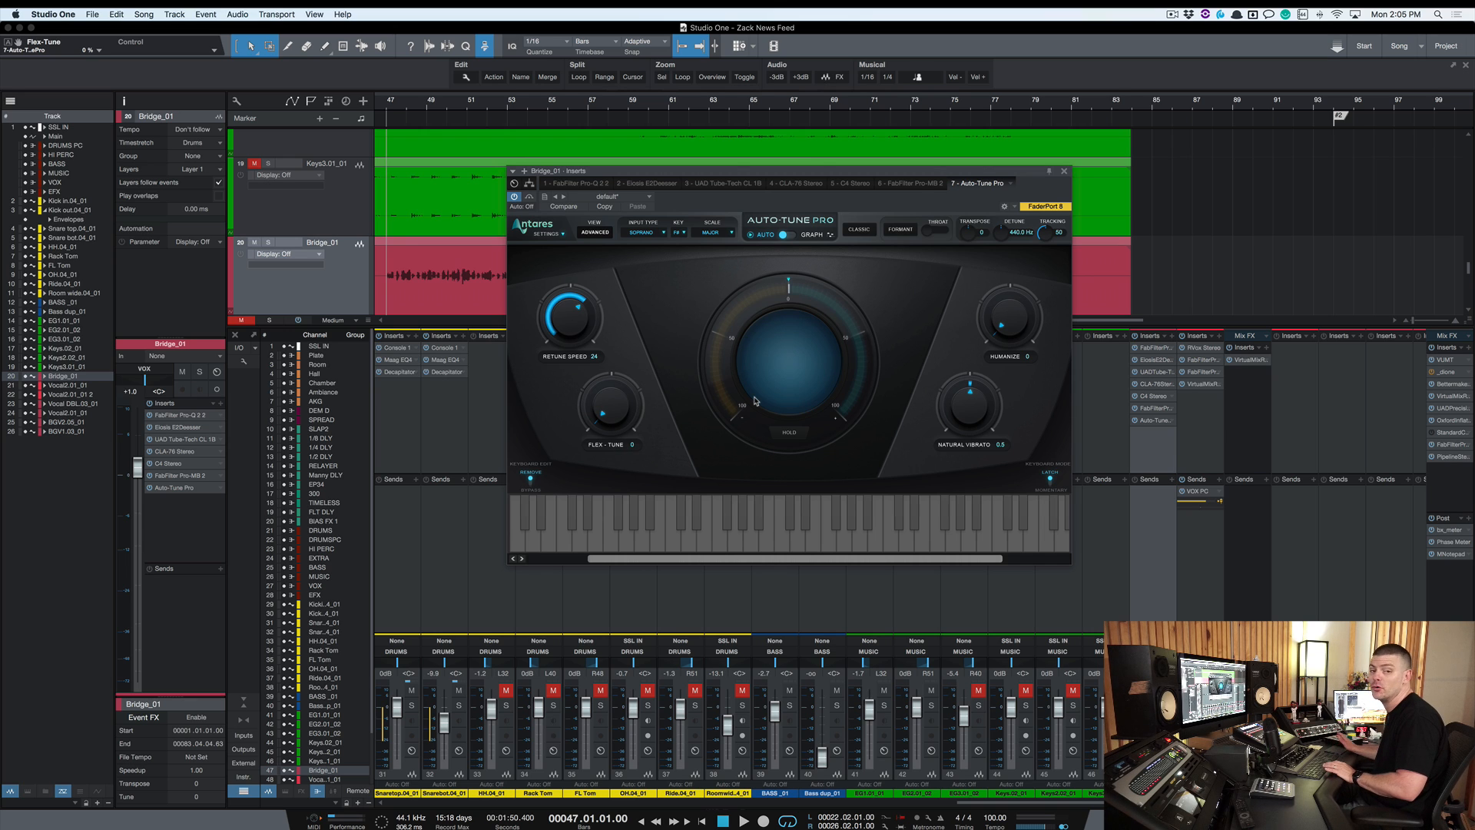
key("space")
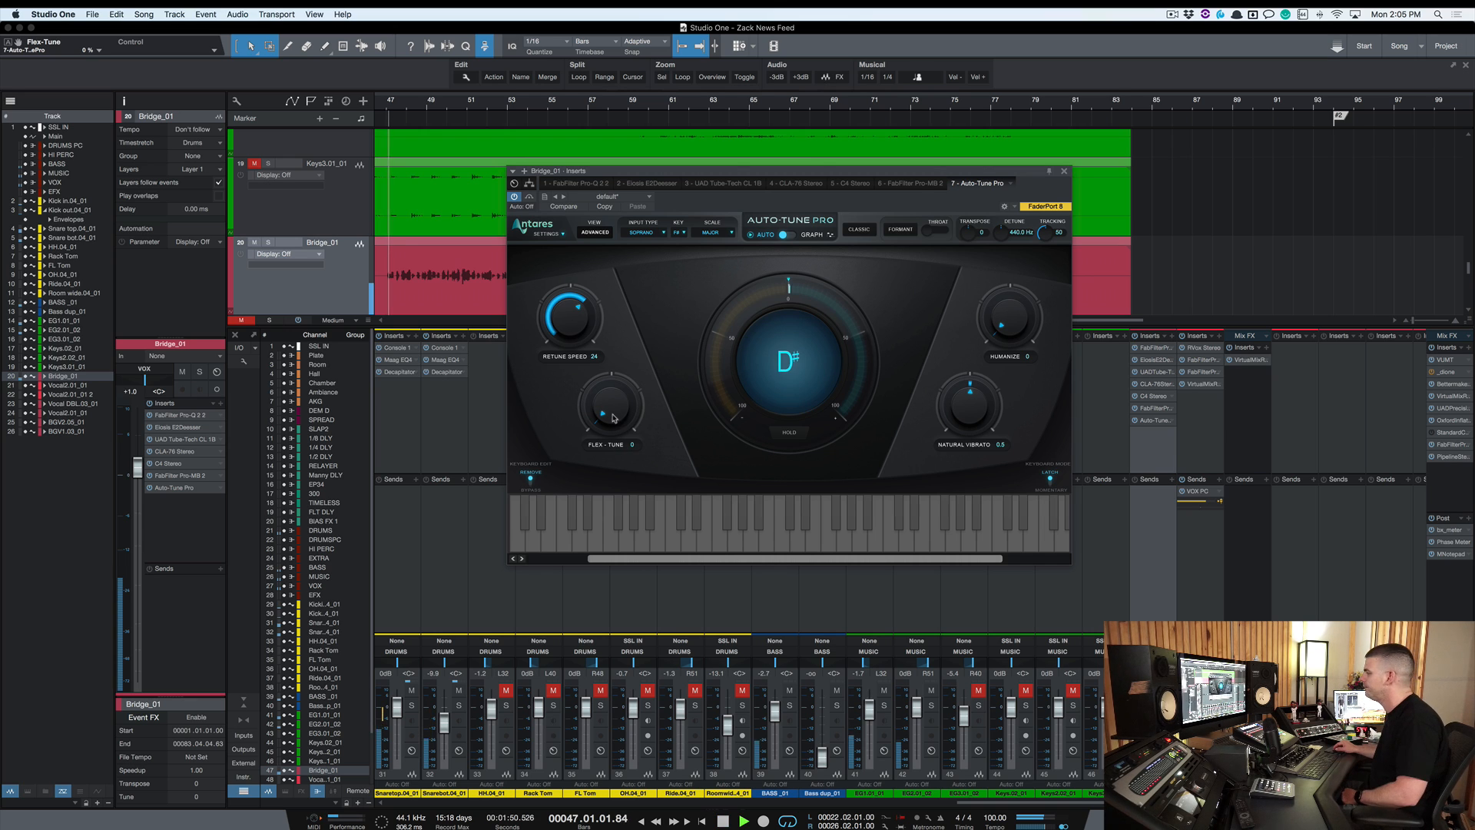
Raise Flex-Tune to 45 while the vocal plays, then stop playback
scroll(613, 411, "up", 2)
scroll(612, 411, "up", 10)
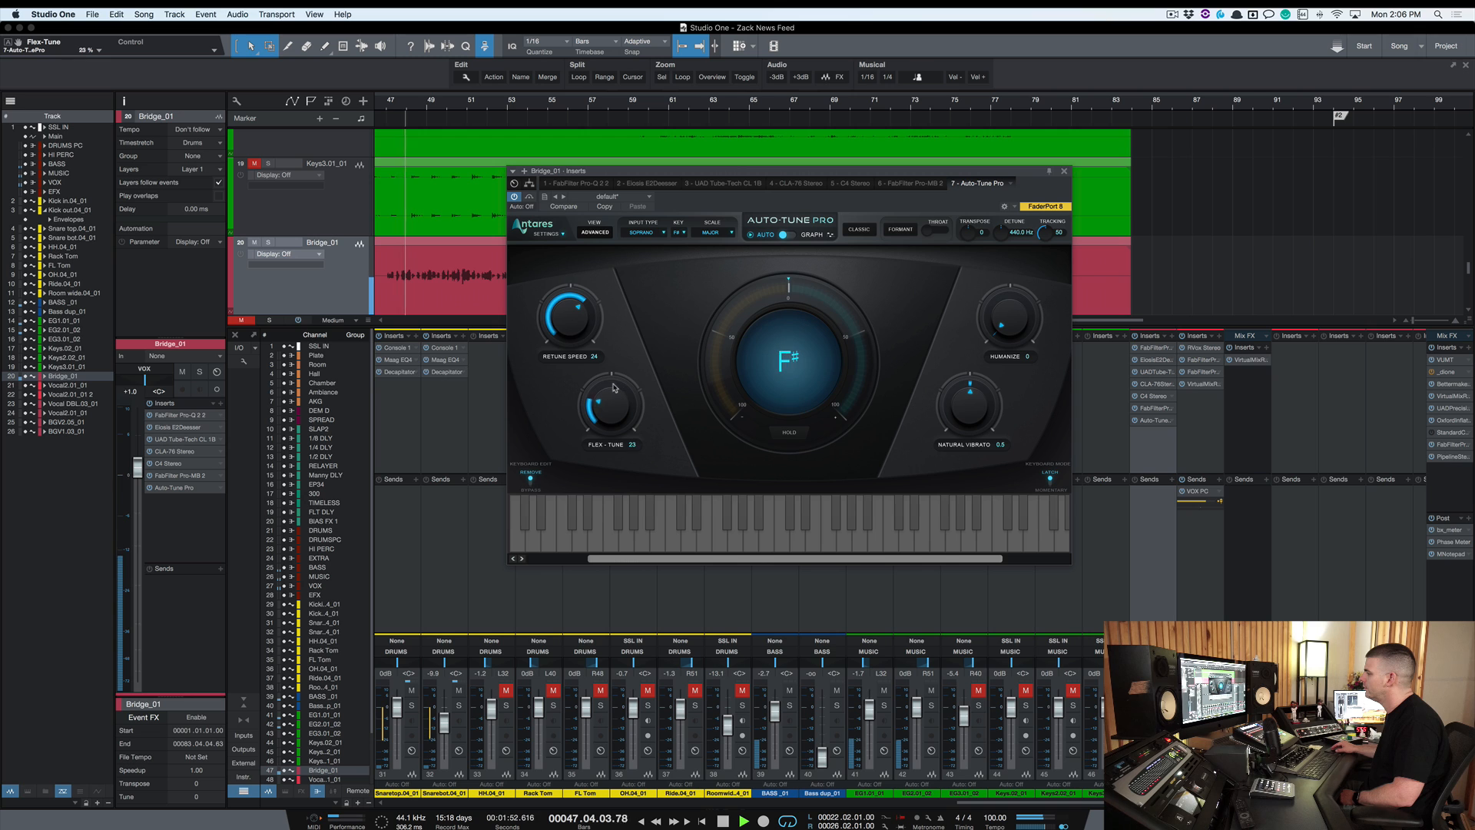
scroll(612, 409, "up", 5)
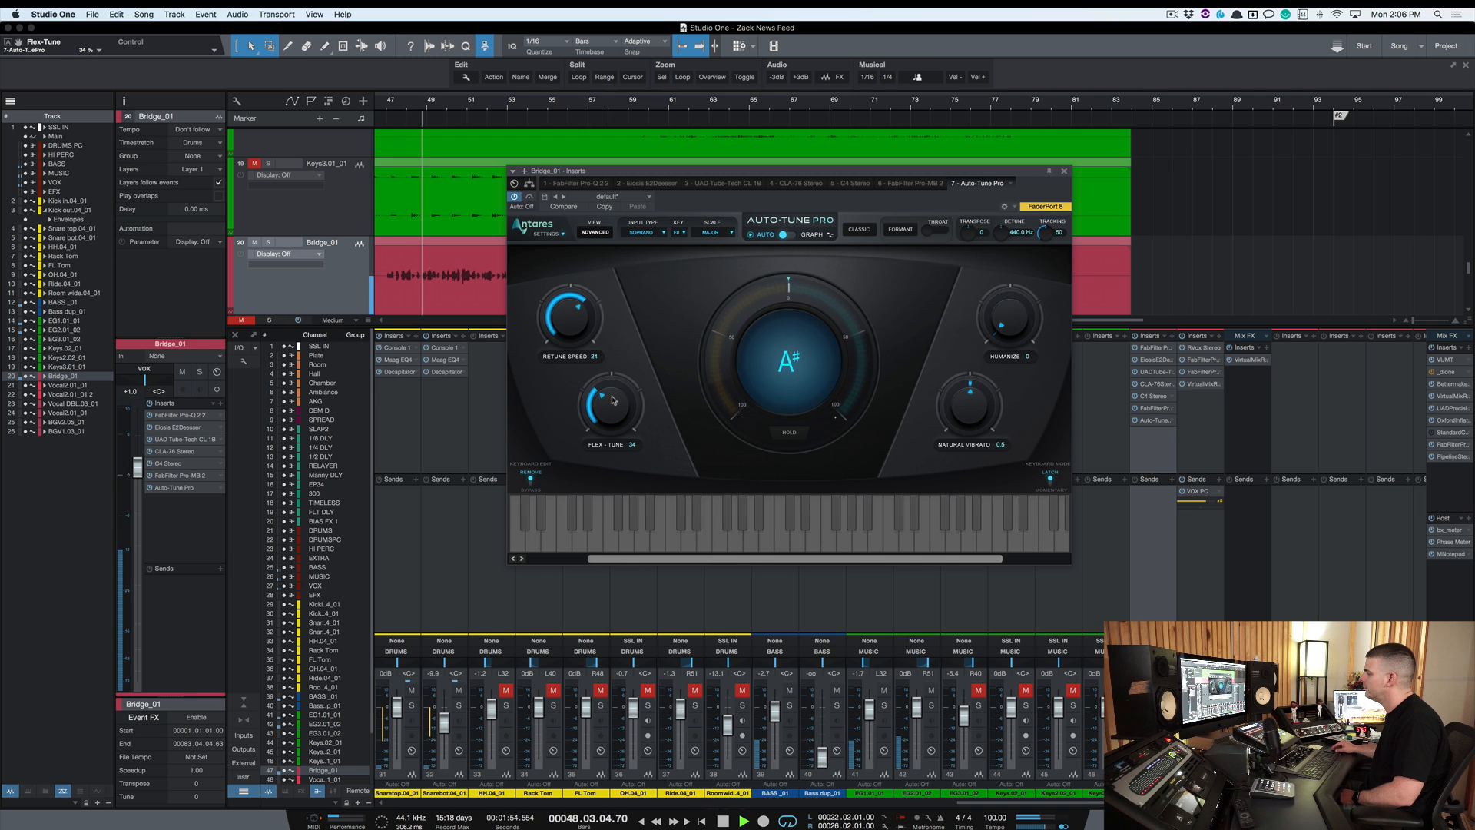
scroll(613, 396, "up", 3)
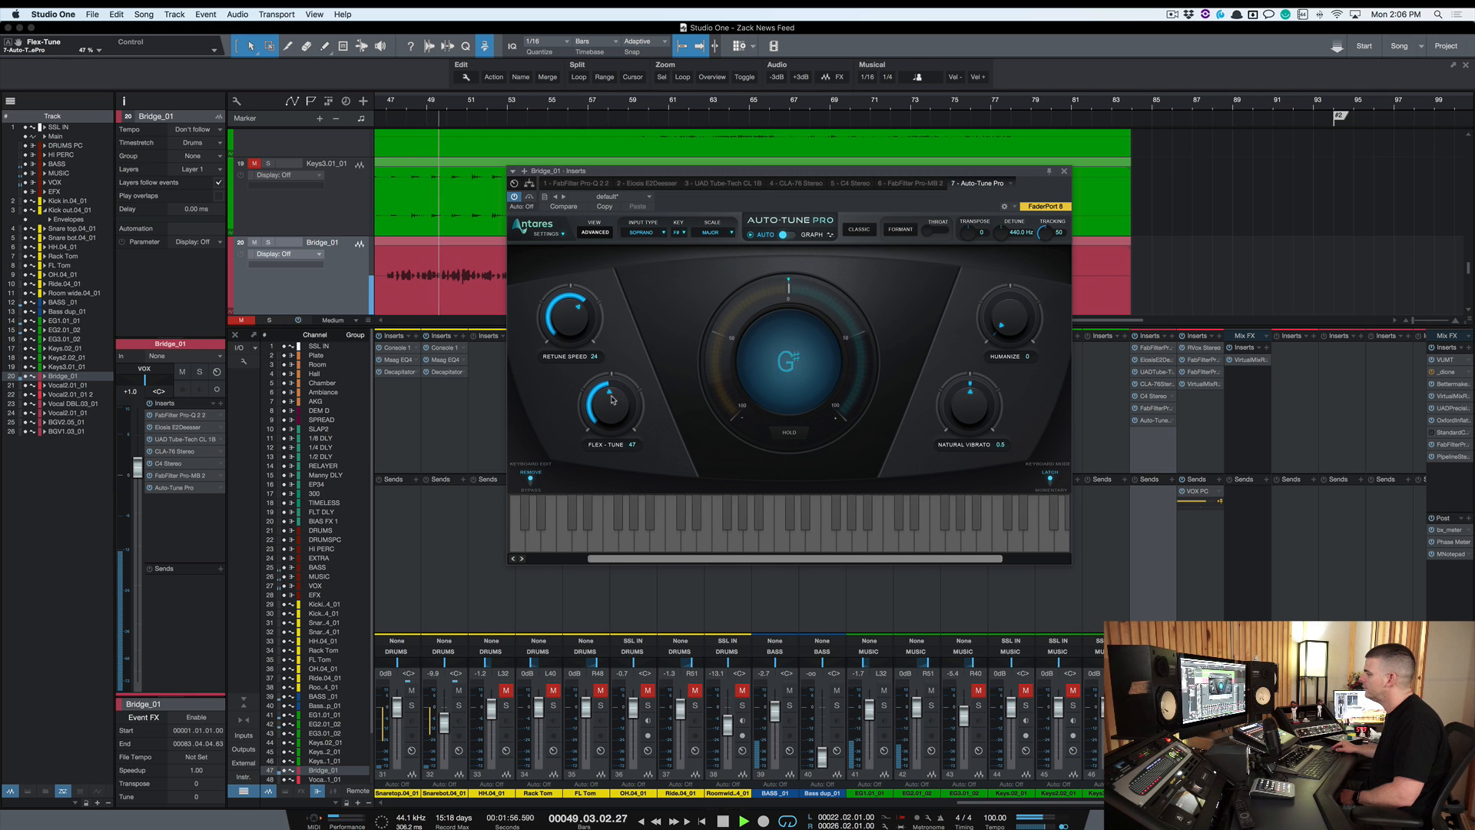
scroll(613, 403, "down", 1)
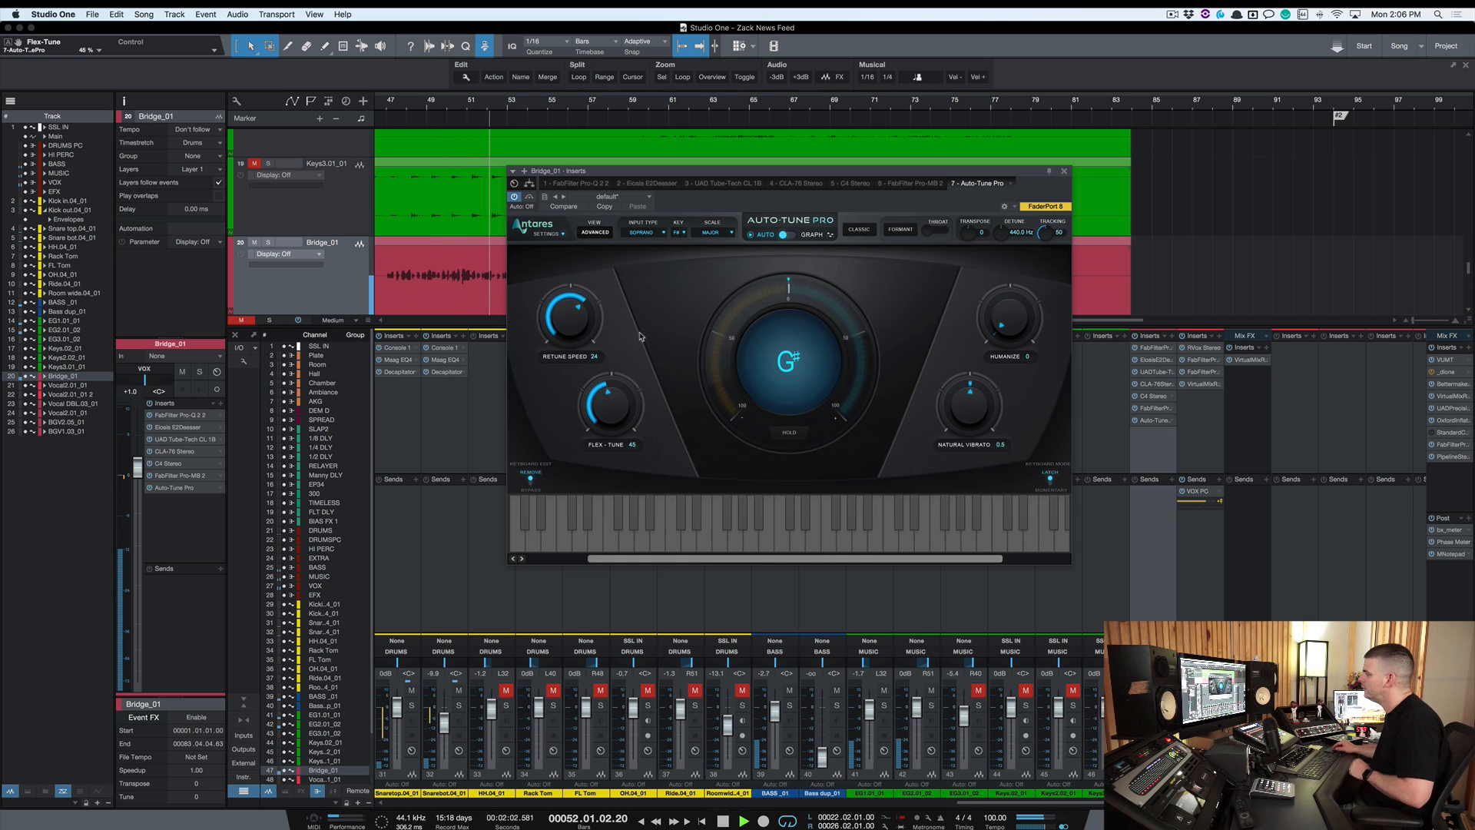
key("space")
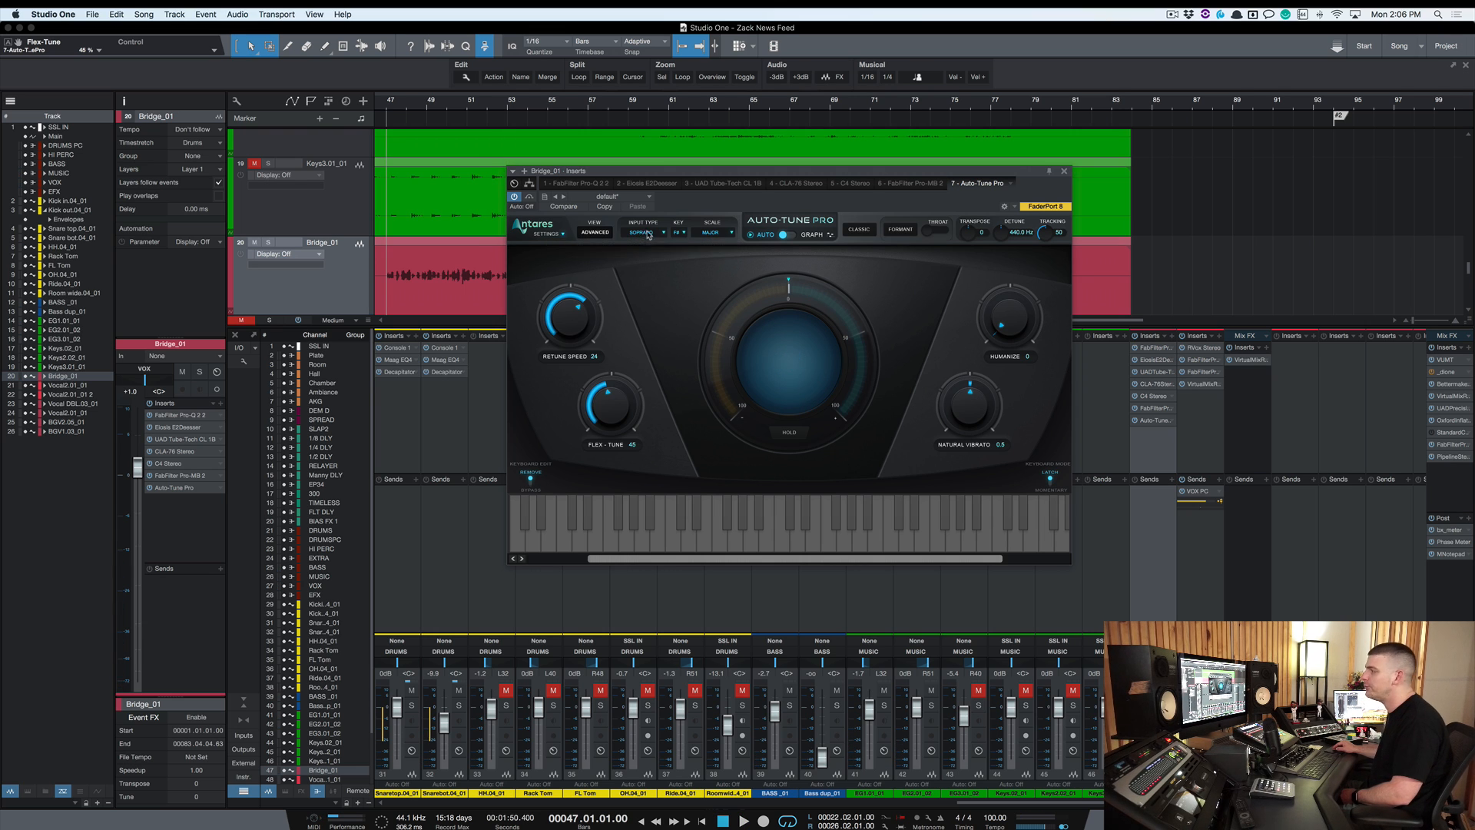
Set the Input Type to Alto/Tenor and start playback
left_click(646, 234)
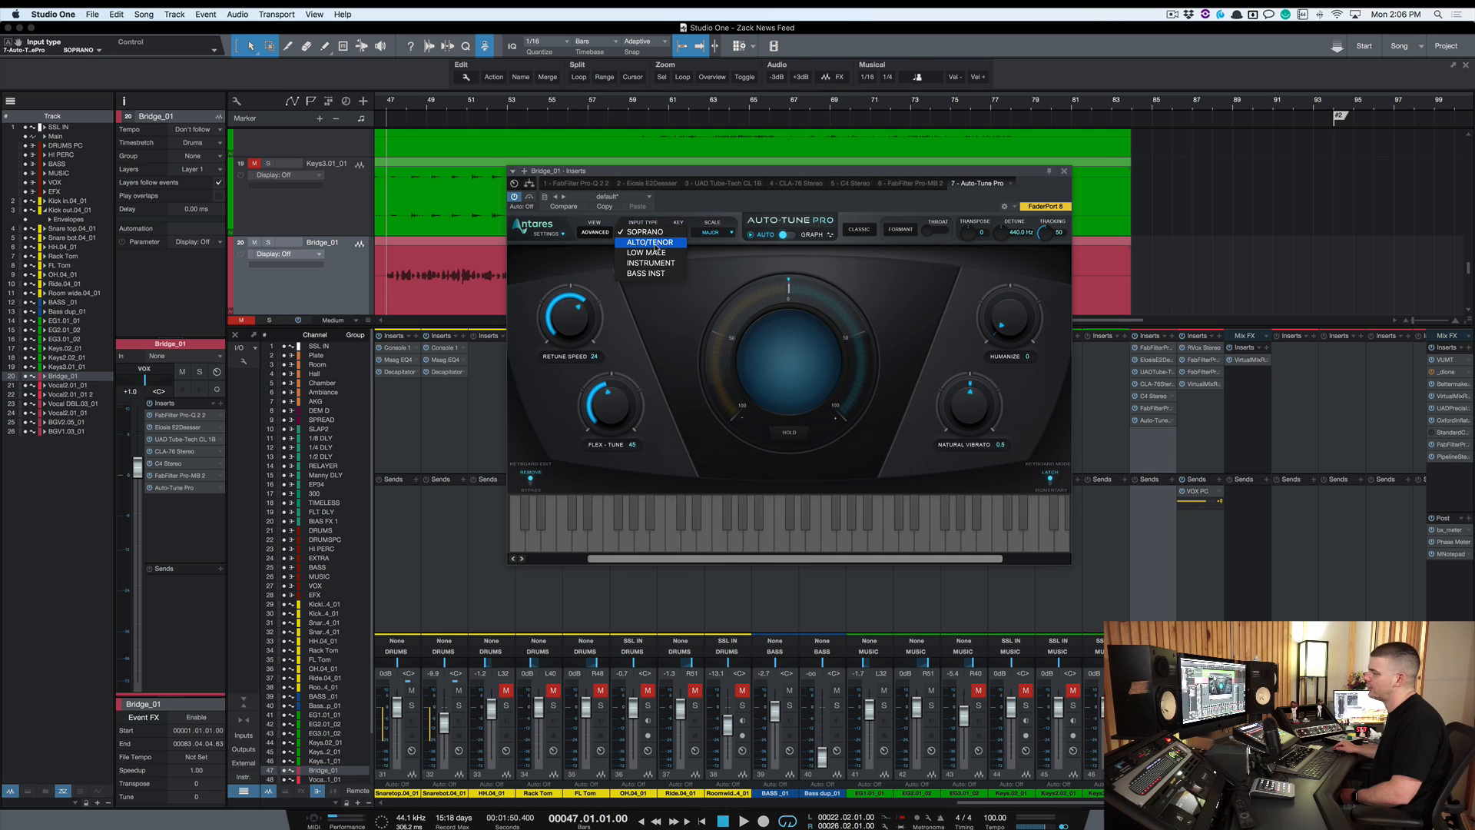
left_click(657, 244)
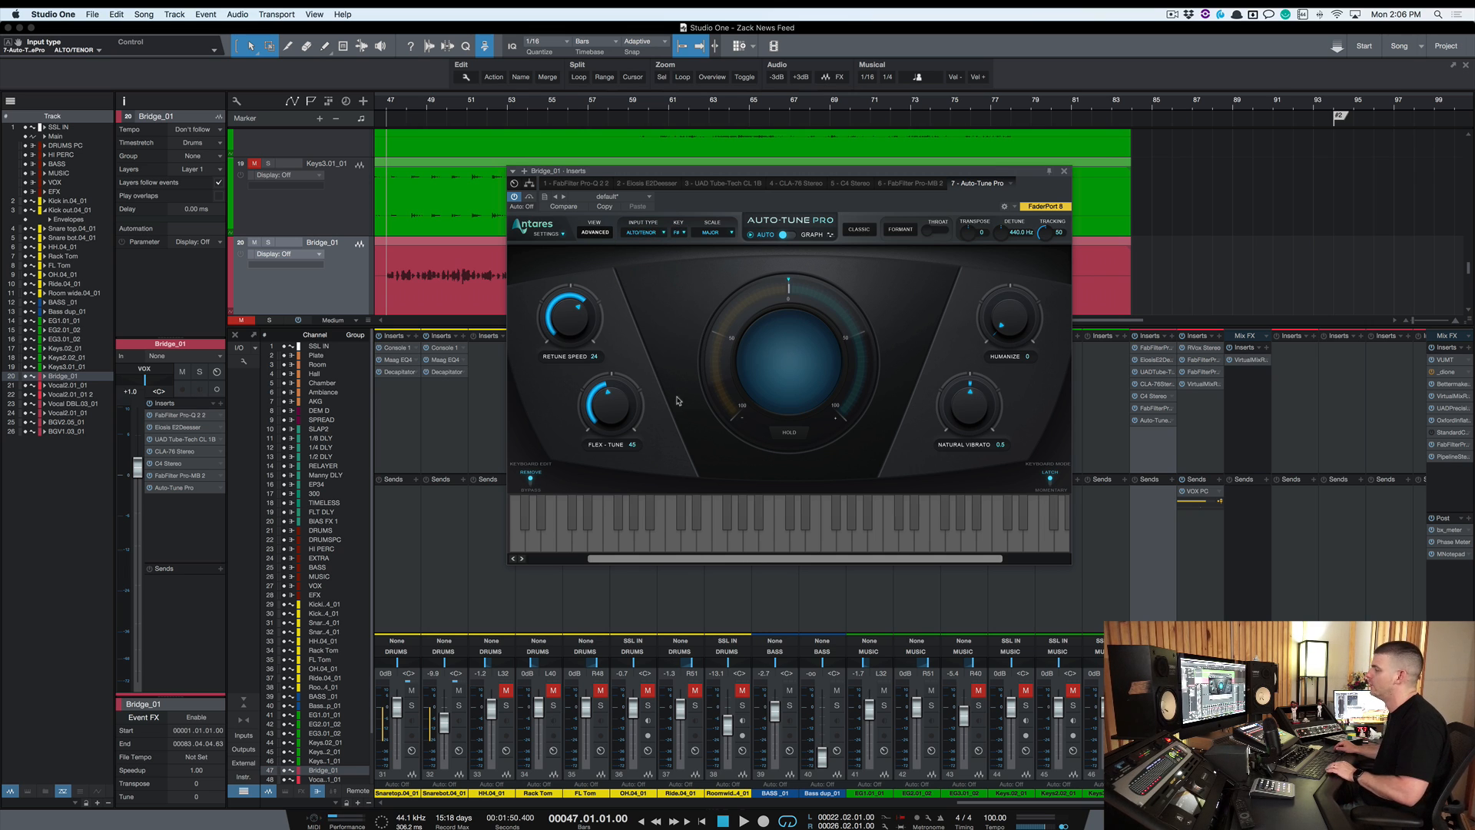
key("space")
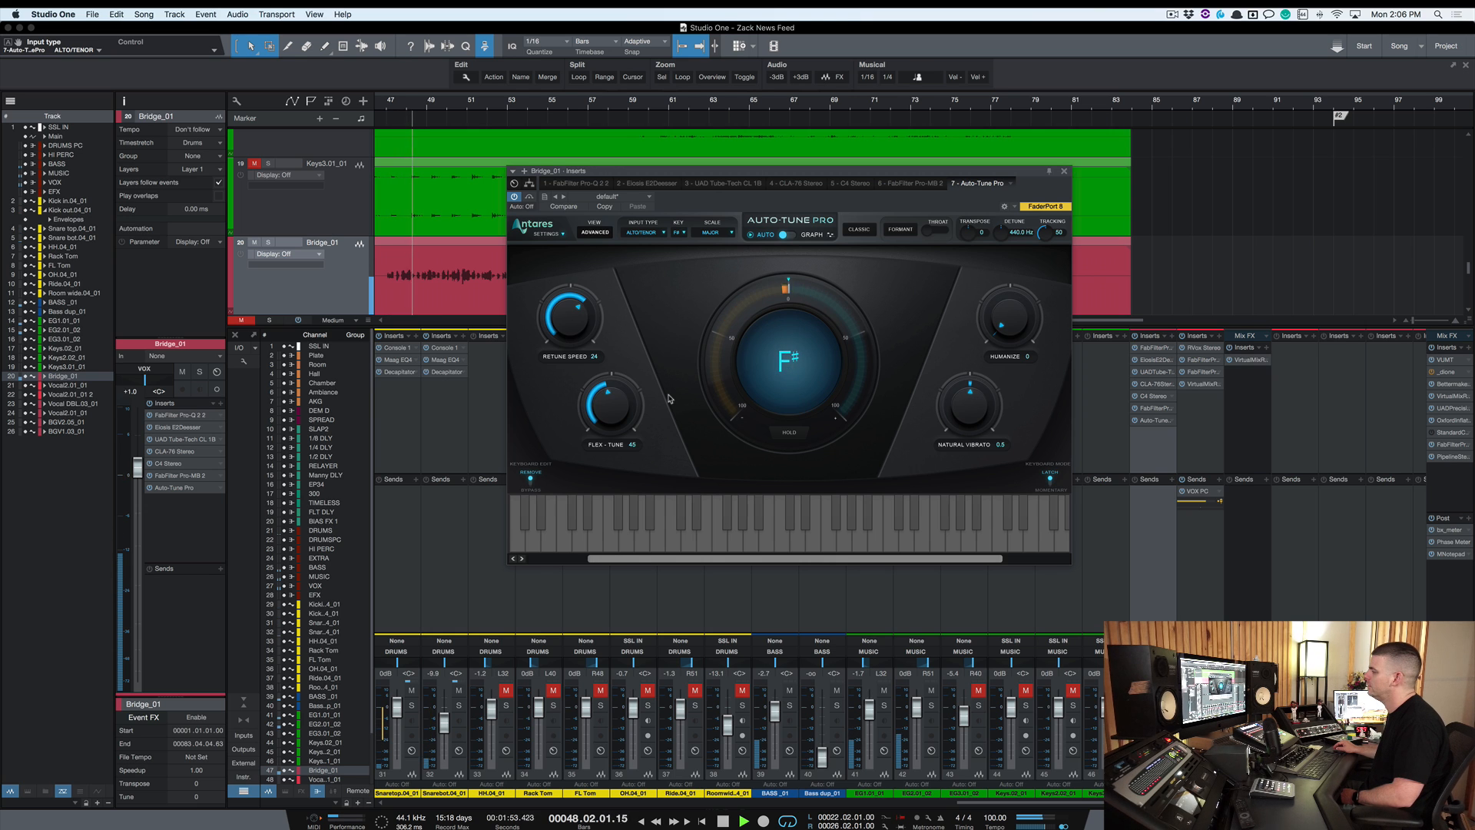
Adjust Retune Speed to 31 and Flex-Tune to 51 during playback, then stop
left_click_drag(572, 324, 573, 315)
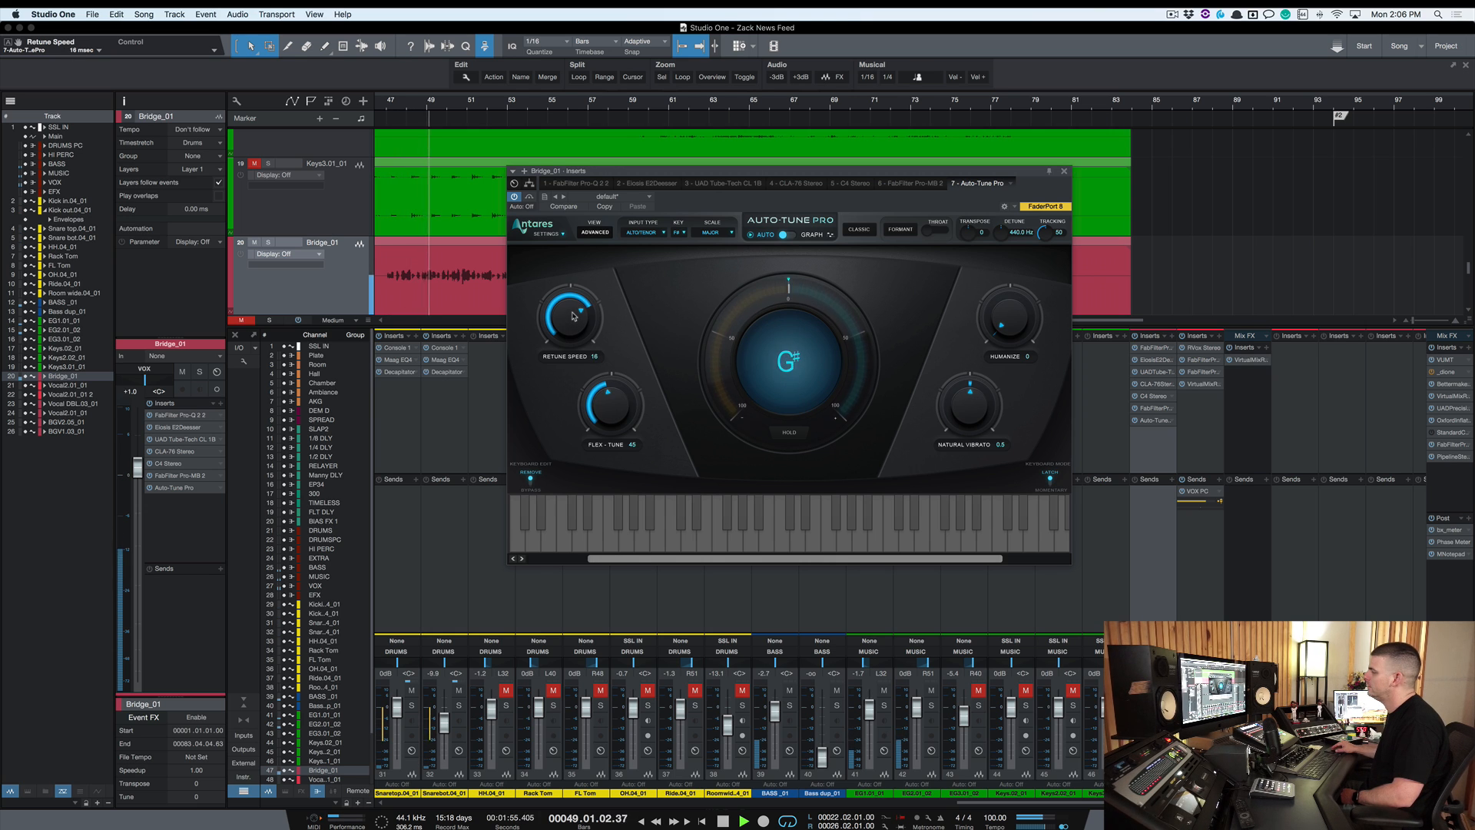
left_click_drag(607, 410, 629, 388)
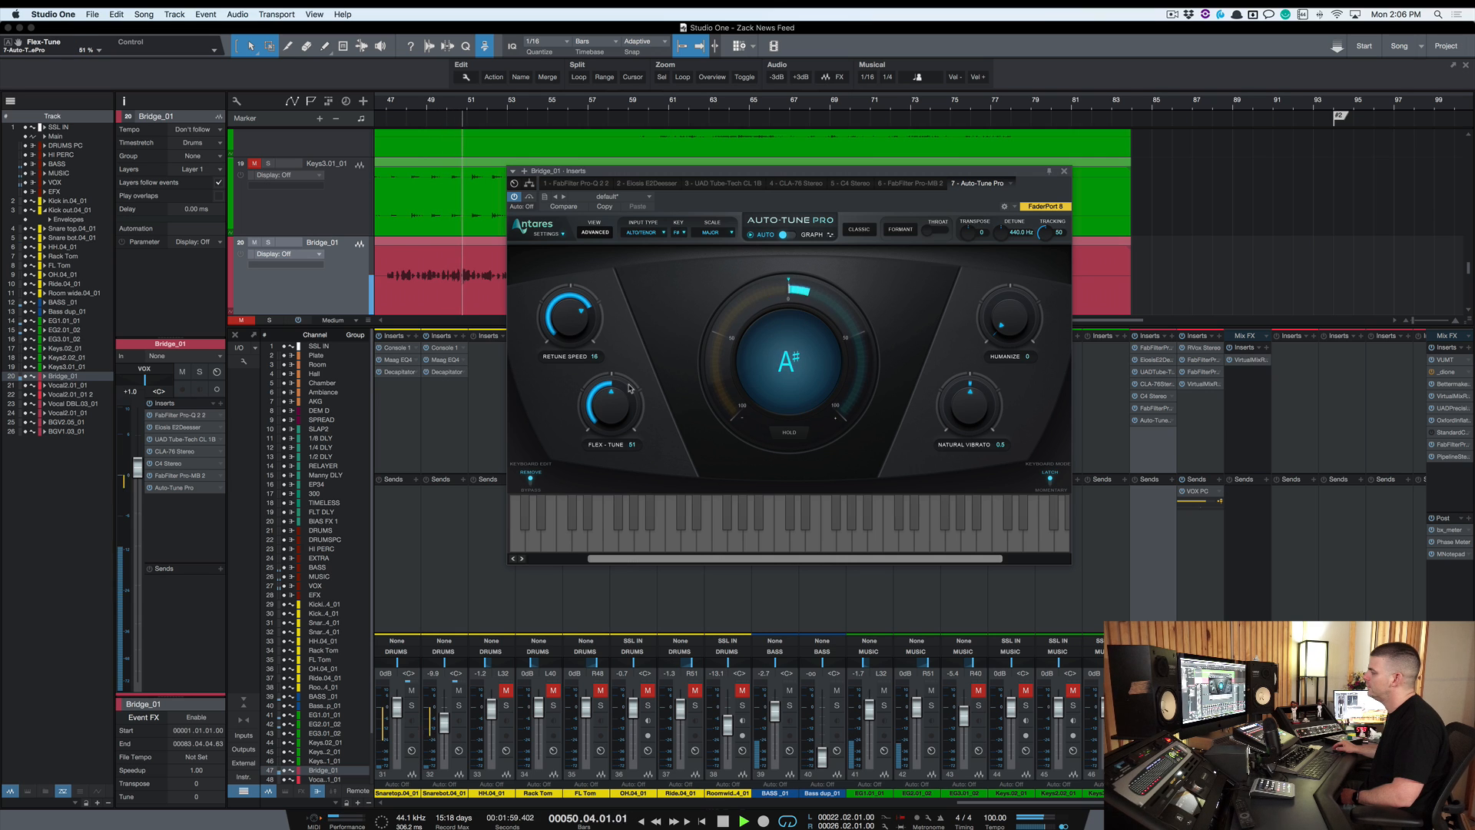
left_click_drag(572, 321, 578, 335)
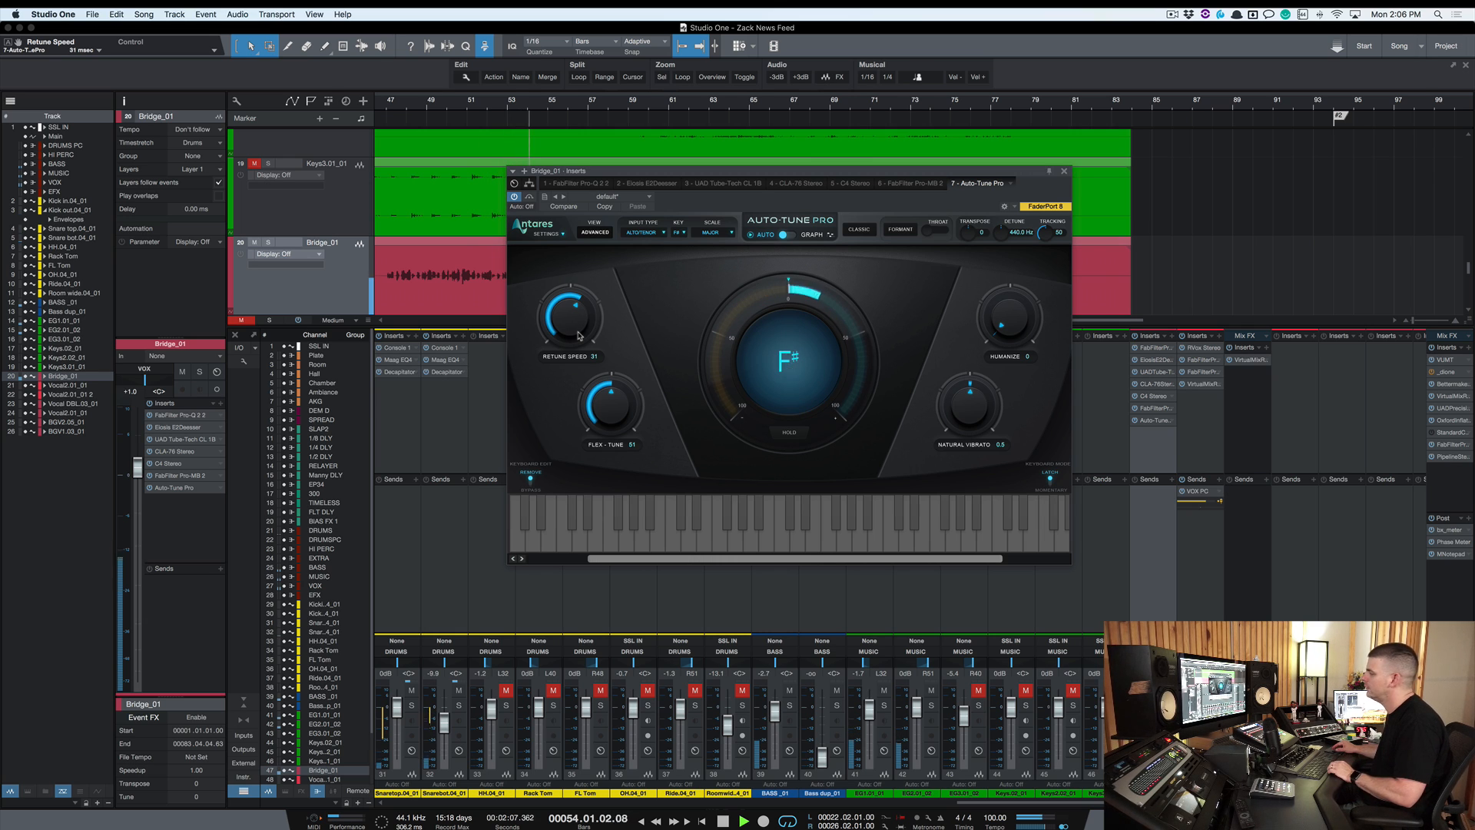
key("space")
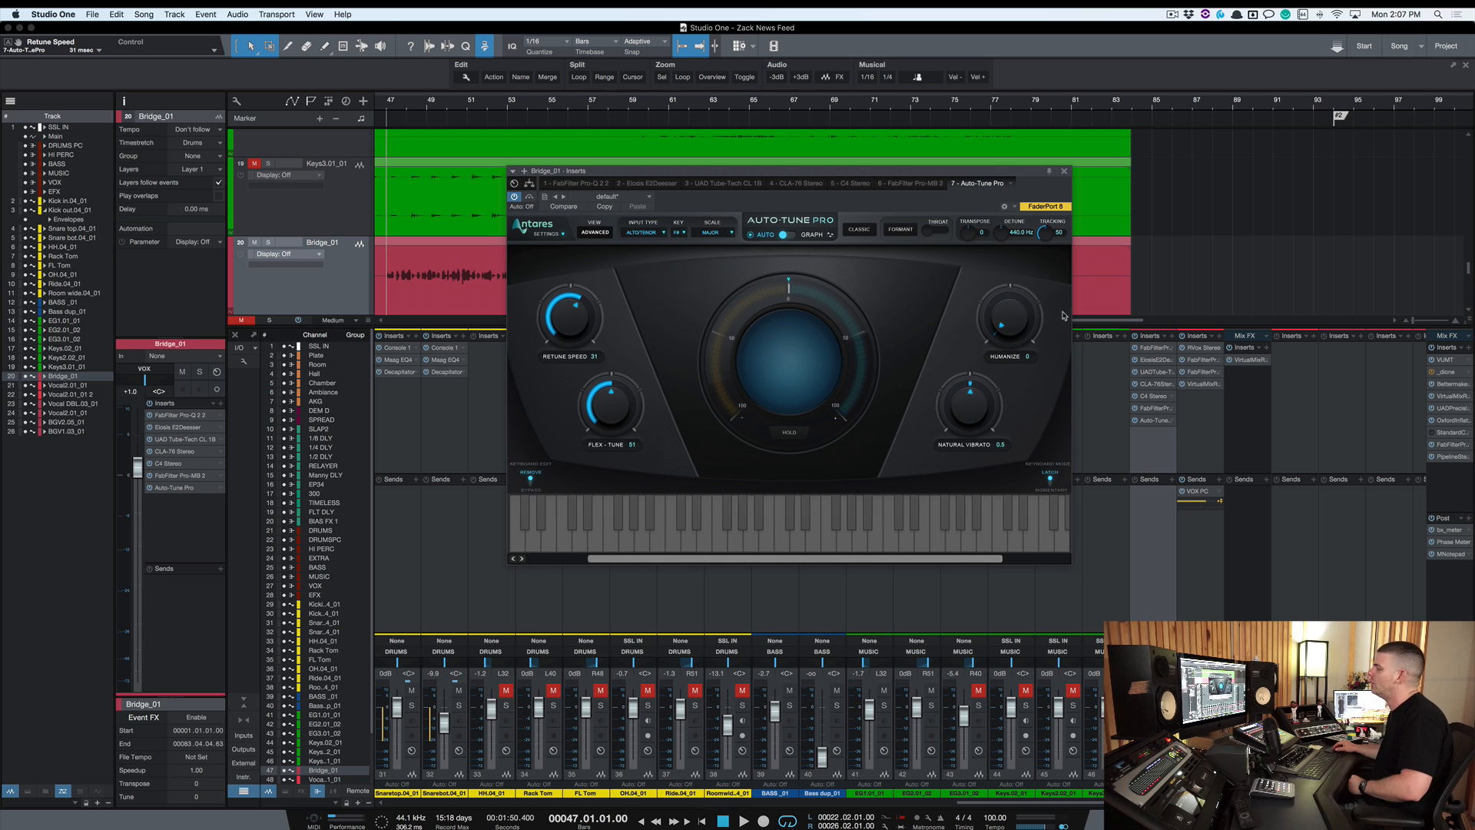
Set Humanize to 48 while auditioning the bridge vocal, then stop playback
left_click_drag(1012, 324, 1010, 313)
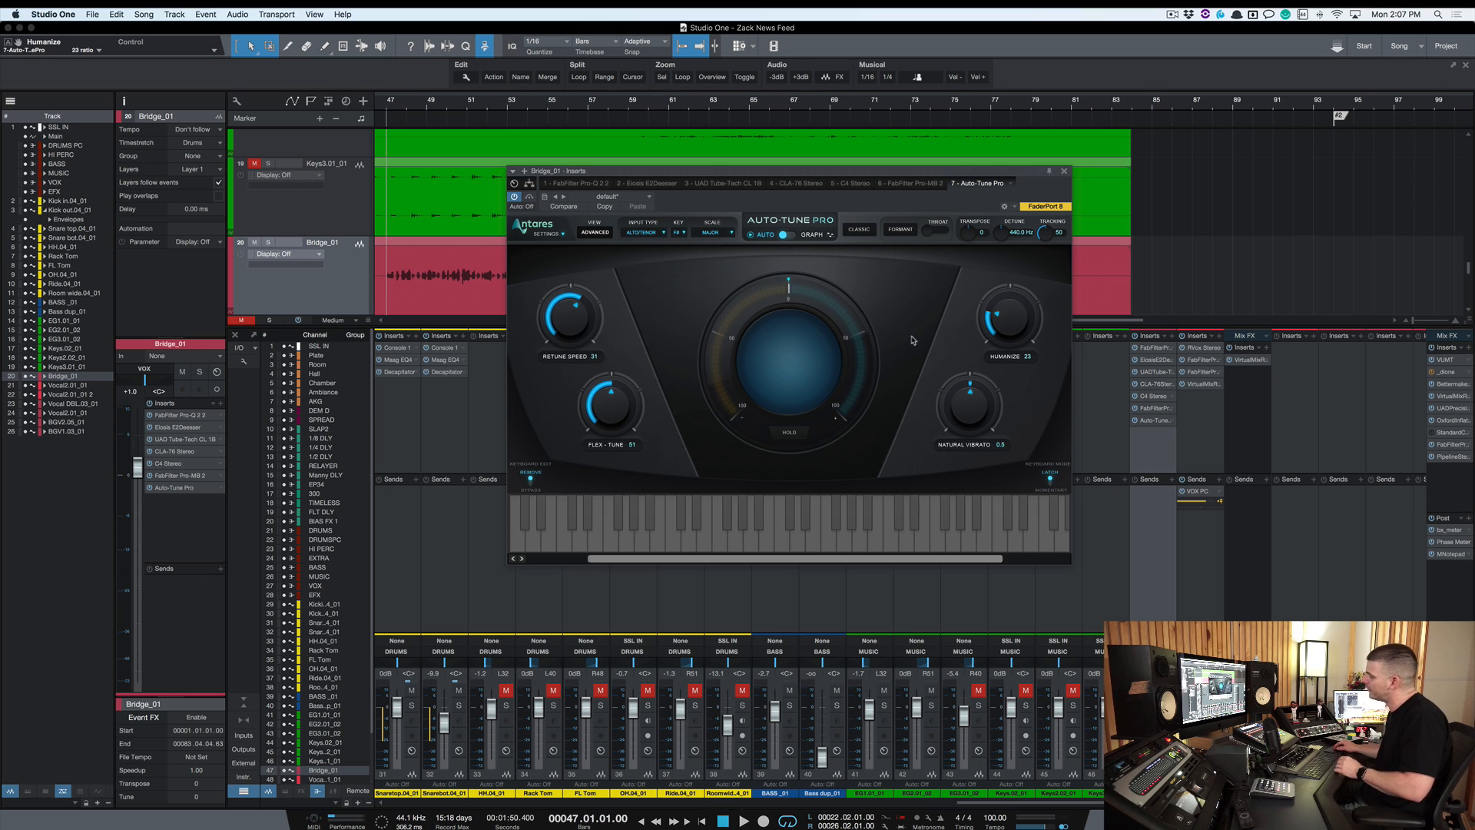
left_click_drag(1014, 333, 1014, 328)
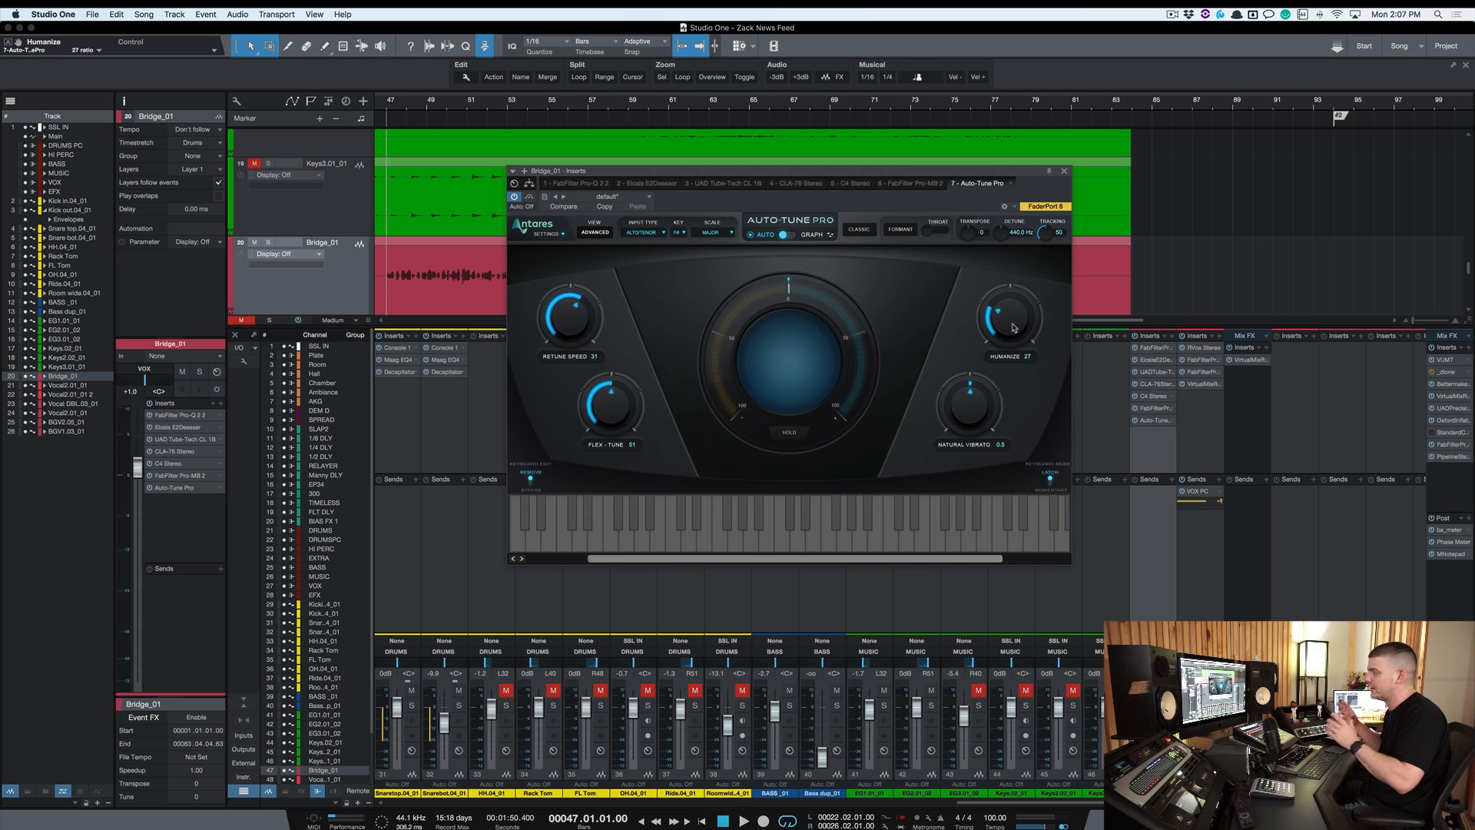
key("space")
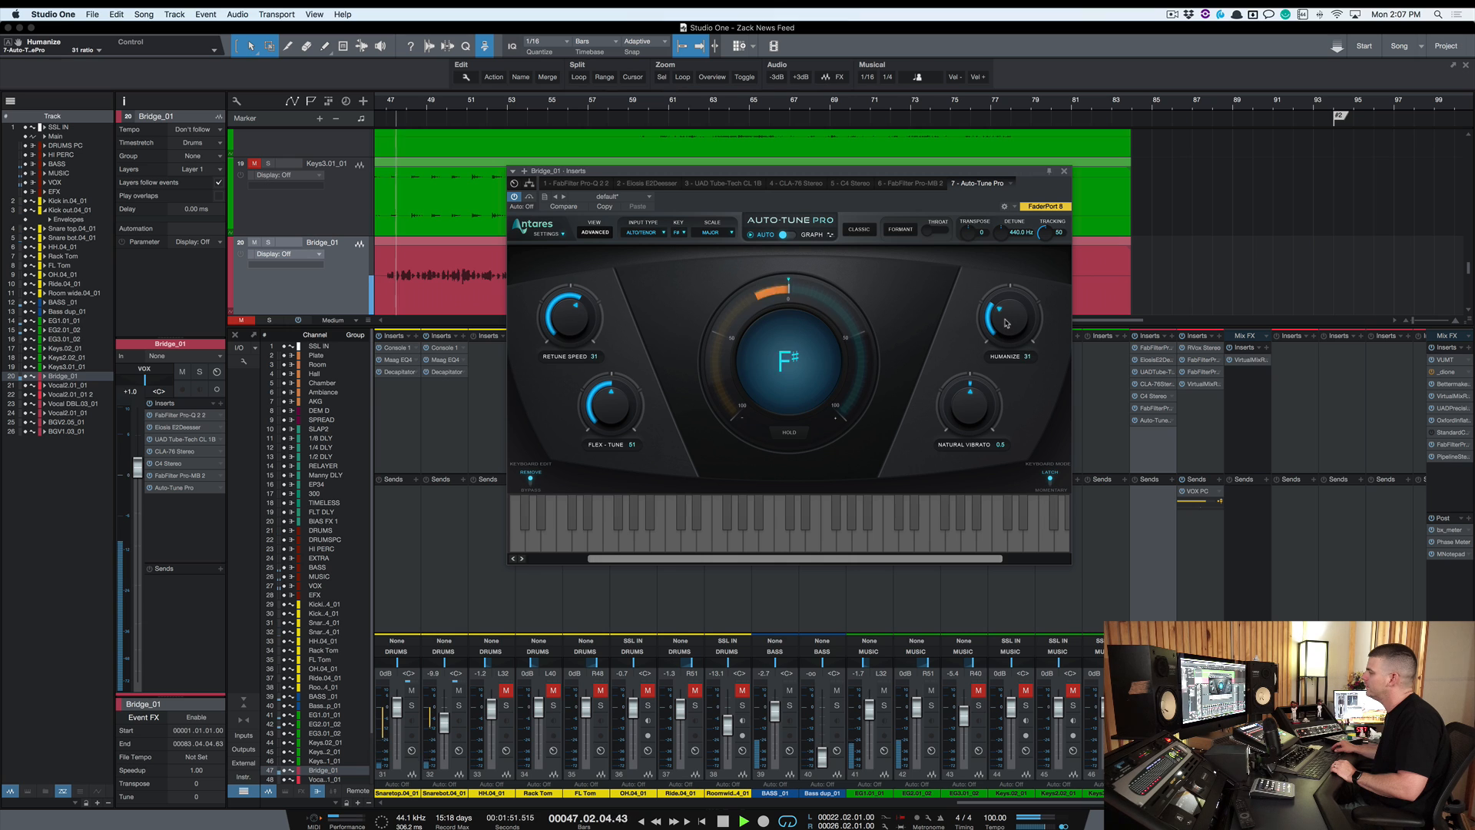
left_click_drag(1006, 328, 1010, 307)
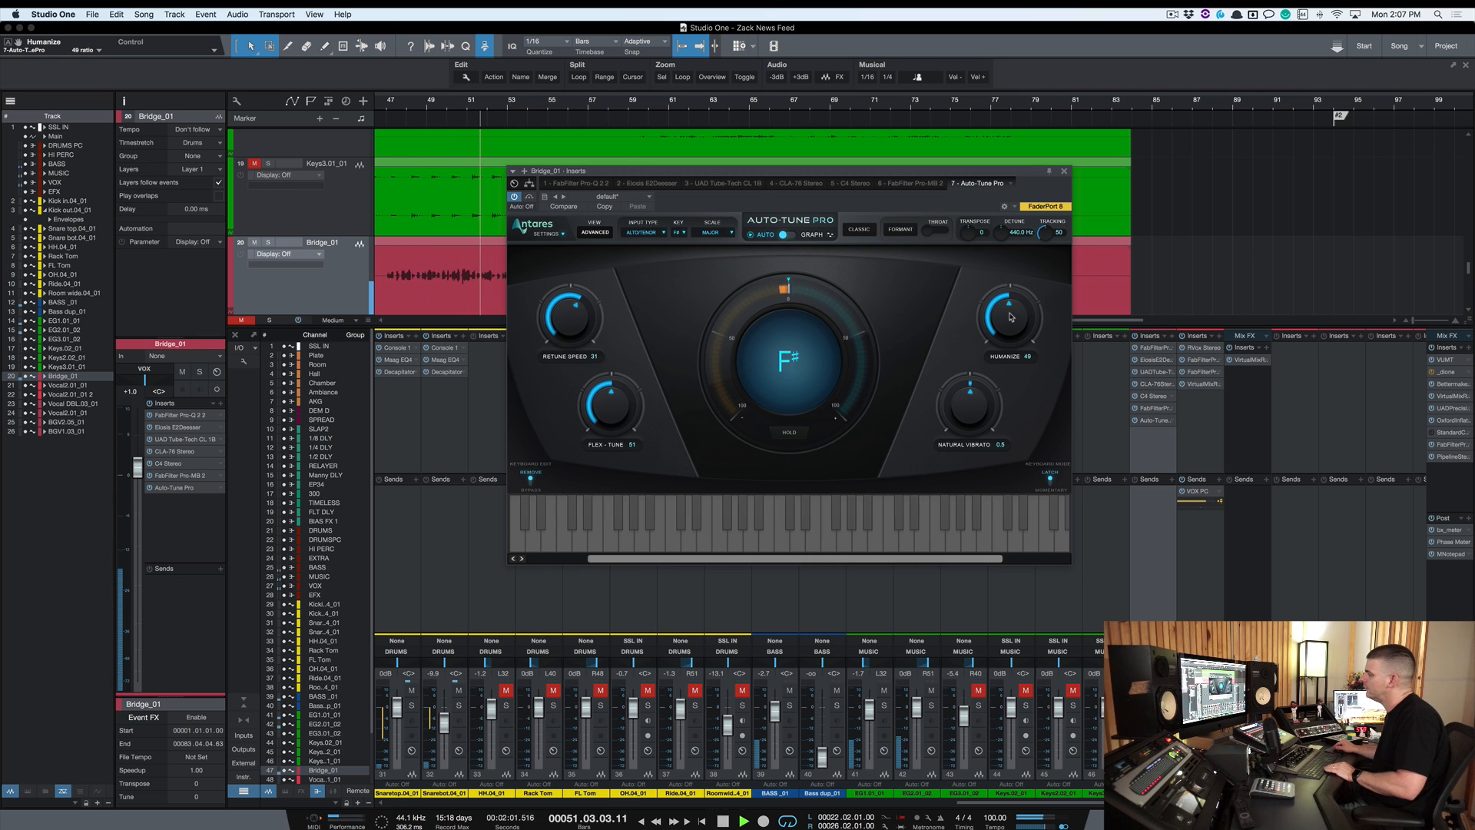
key("space")
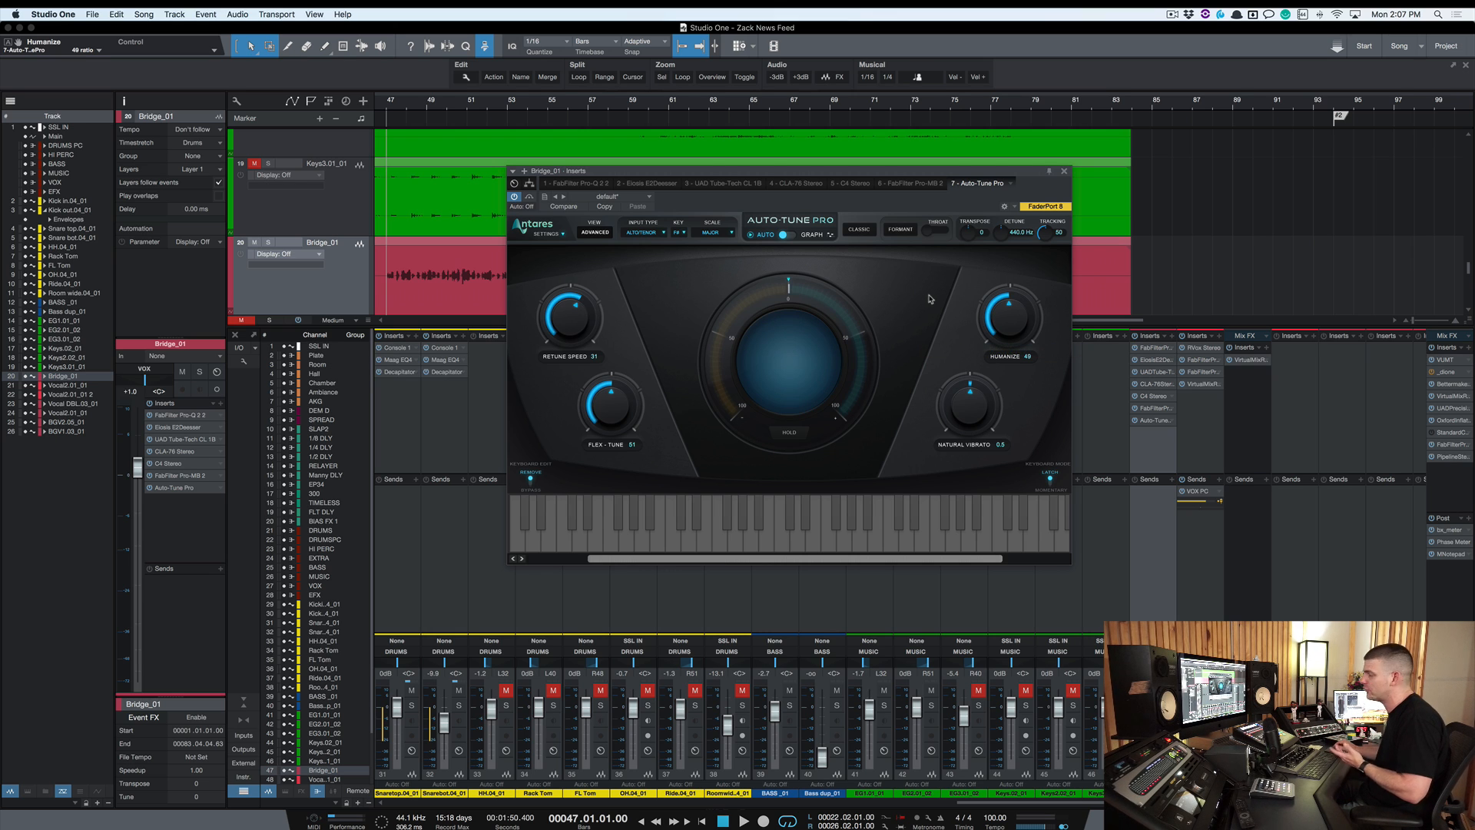
Lower Flex-Tune to 43 and Humanize to 44
scroll(1011, 323, "down", 5)
scroll(620, 406, "down", 8)
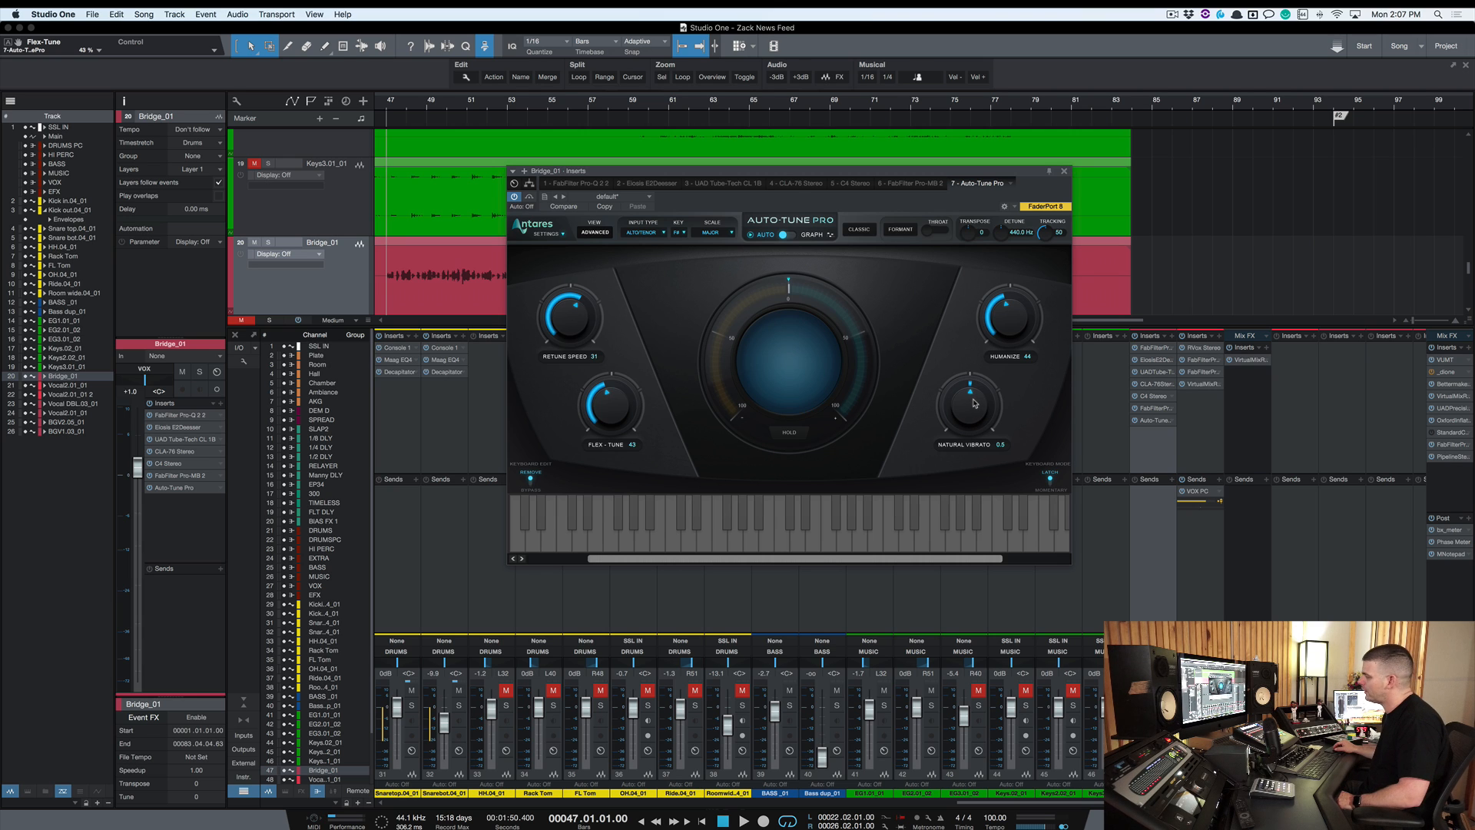
Try lowering Natural Vibrato, then return it to 0.0
left_click_drag(974, 407, 958, 458)
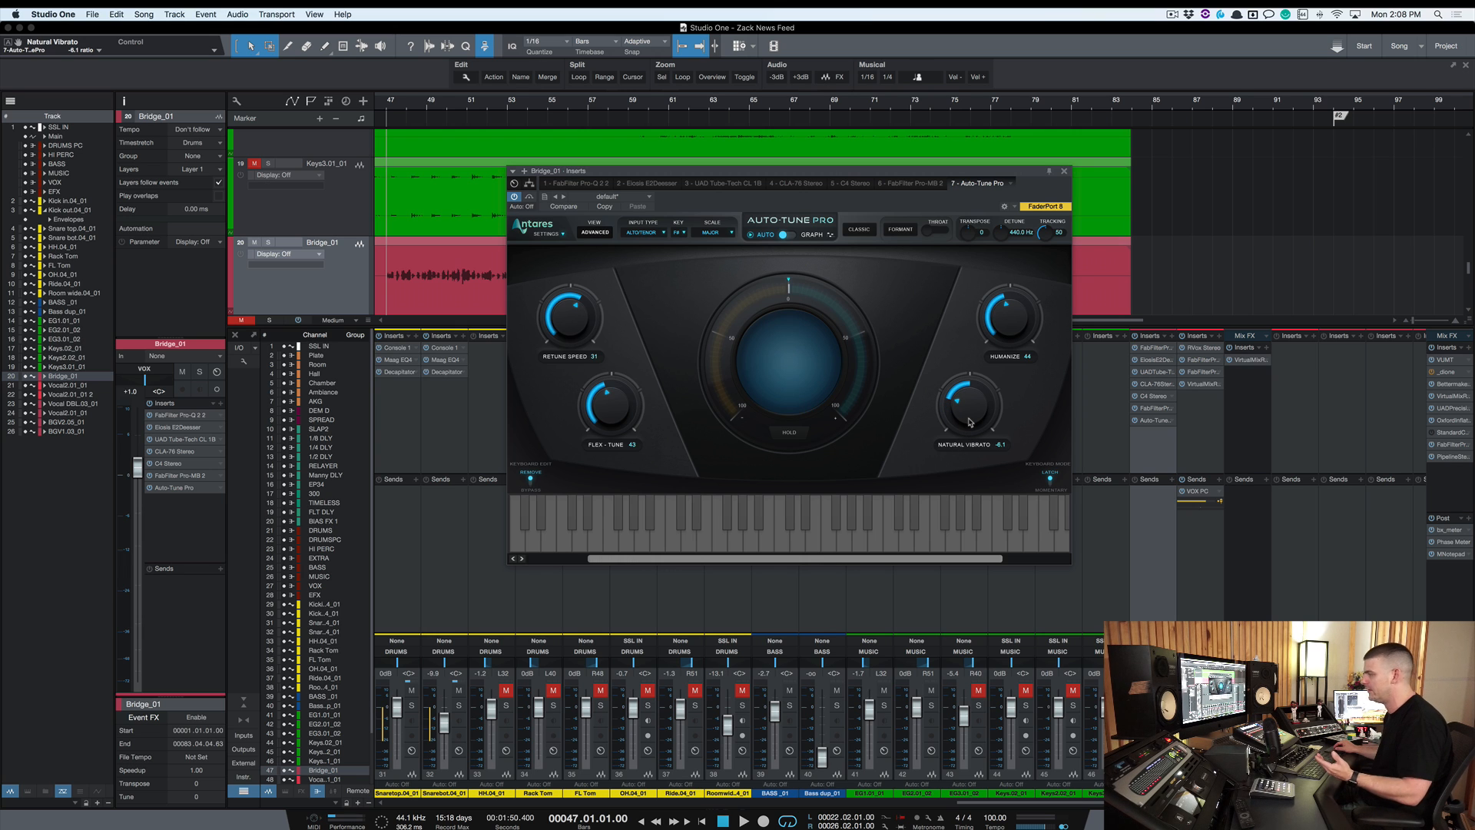
left_click_drag(969, 421, 969, 386)
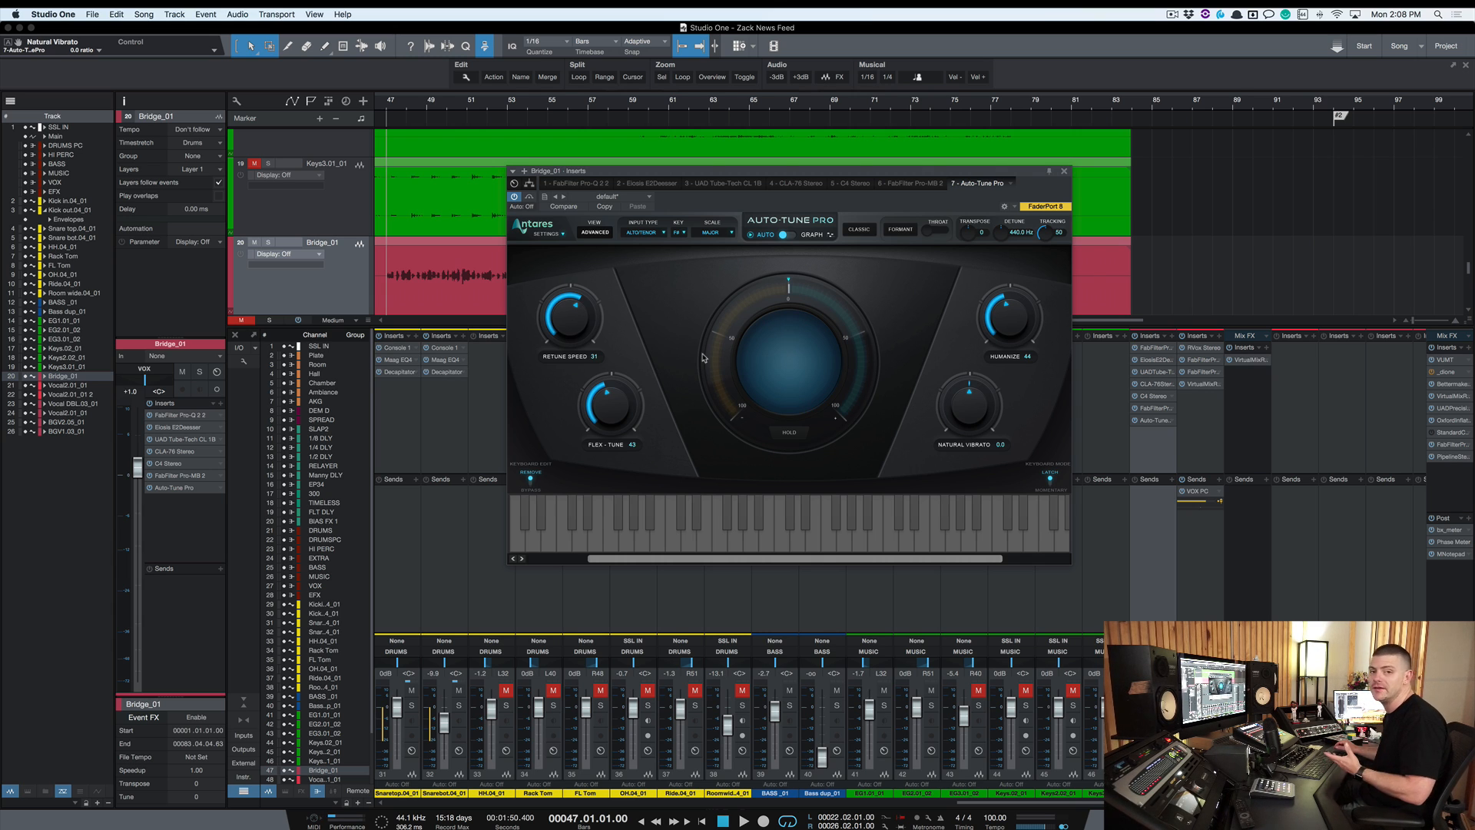
Switch to the Advanced view and open the Vibrato Shape options
left_click(597, 233)
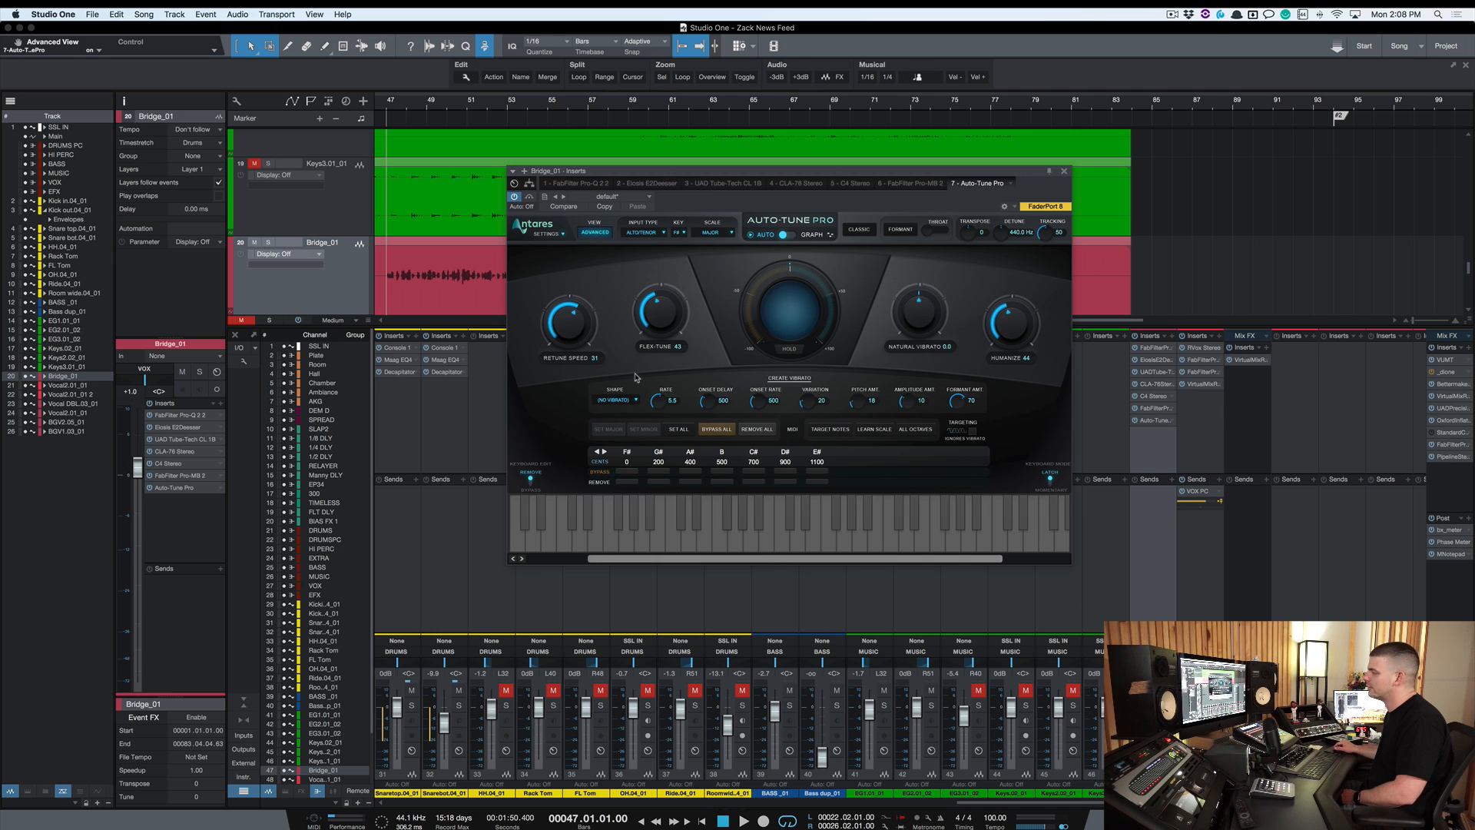
left_click(622, 400)
left_click(642, 399)
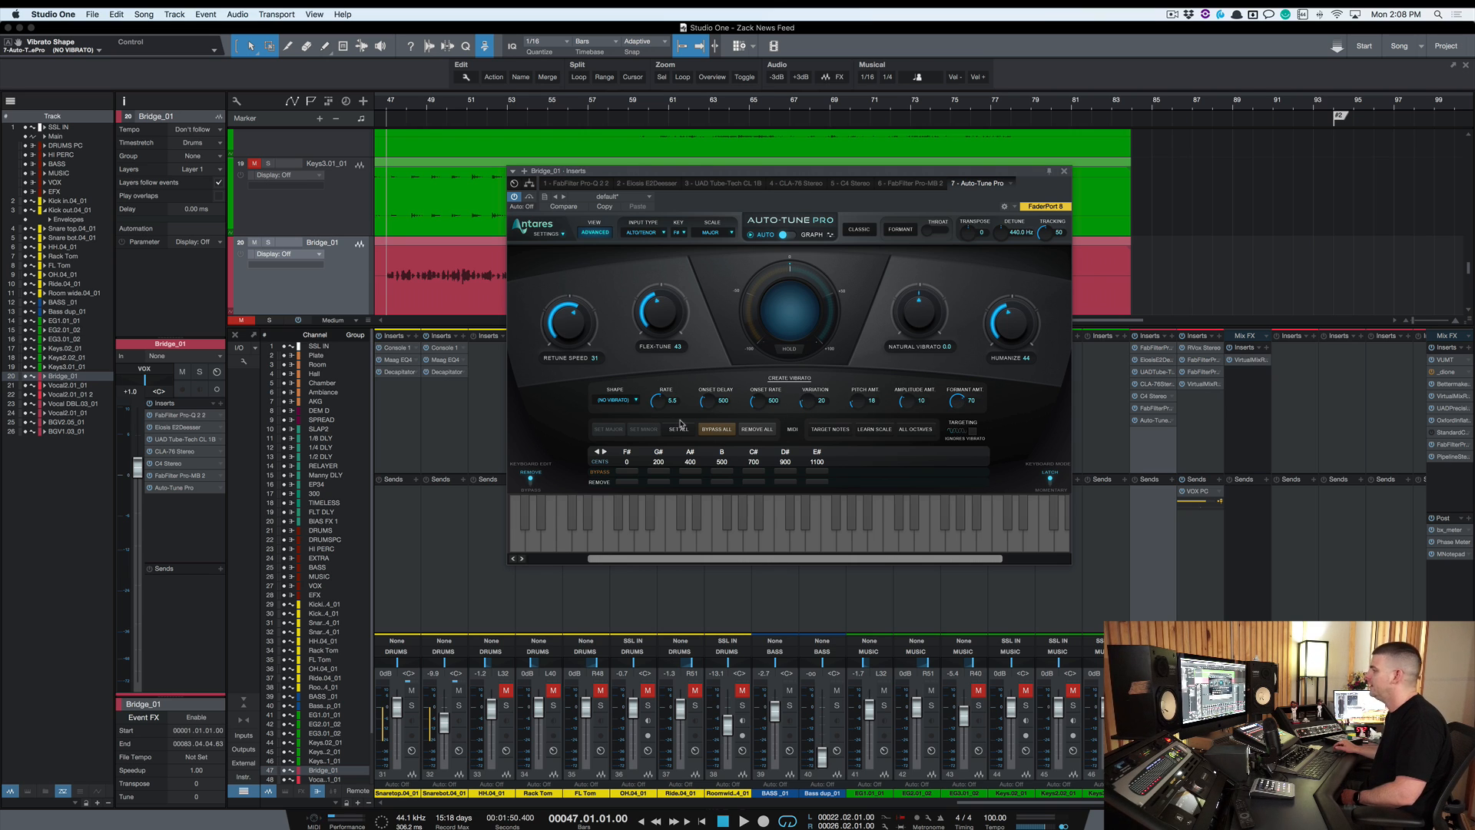
Try the Bypass All, Remove All and Set All scale-note controls and the F# bypass toggle
left_click(721, 435)
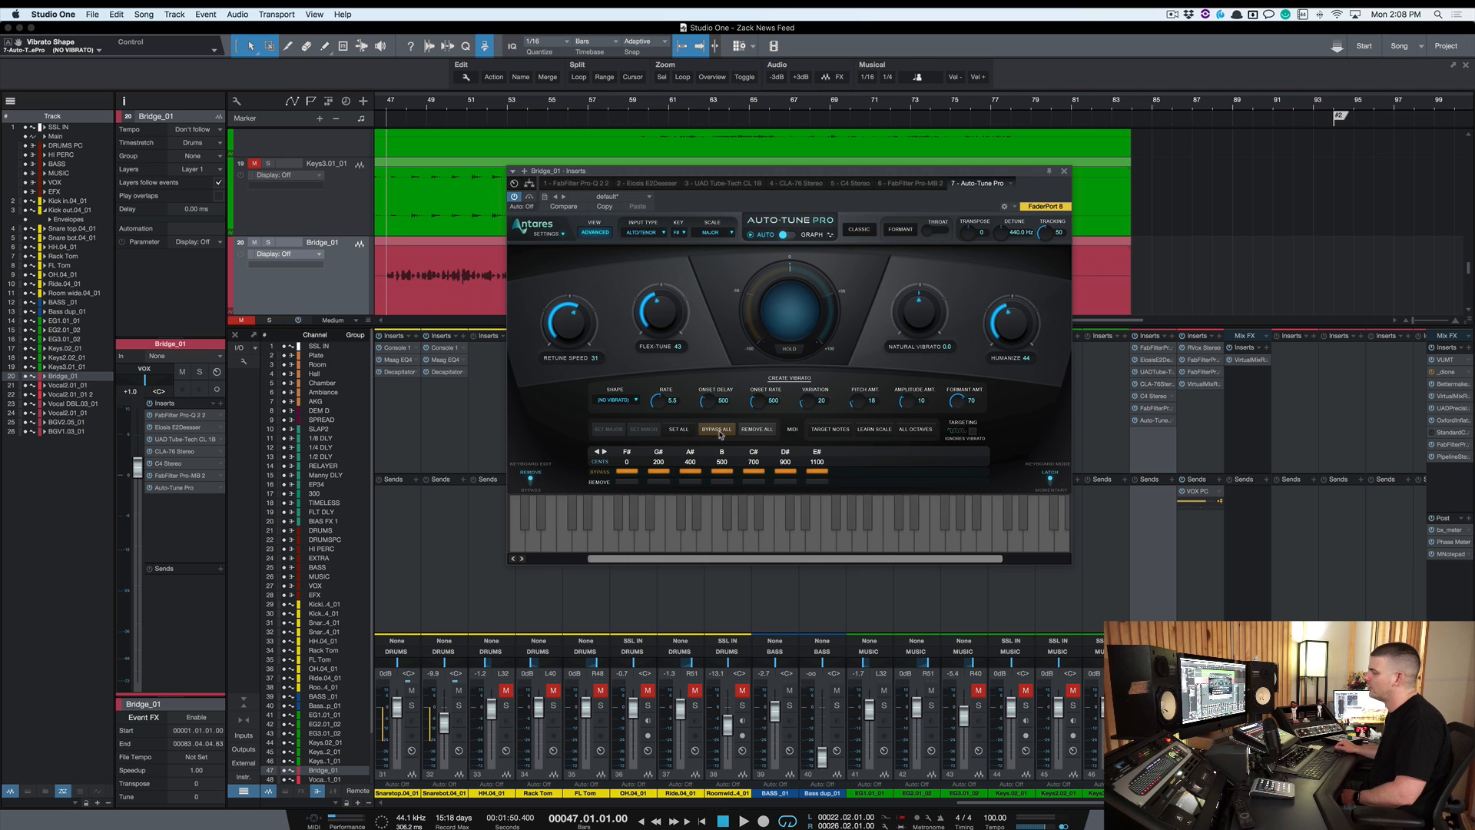
left_click(749, 434)
left_click(719, 433)
left_click(689, 431)
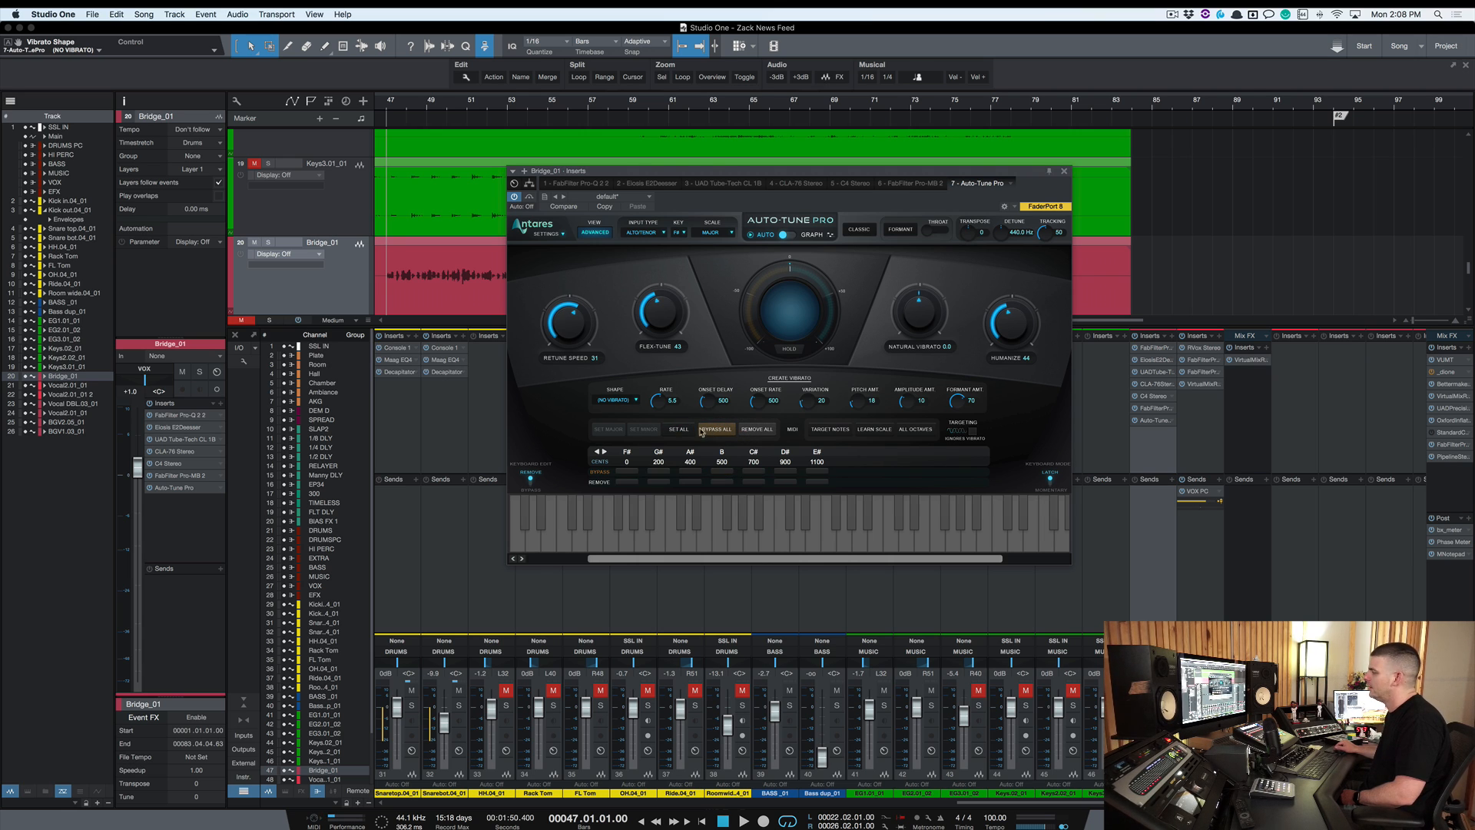
left_click(627, 472)
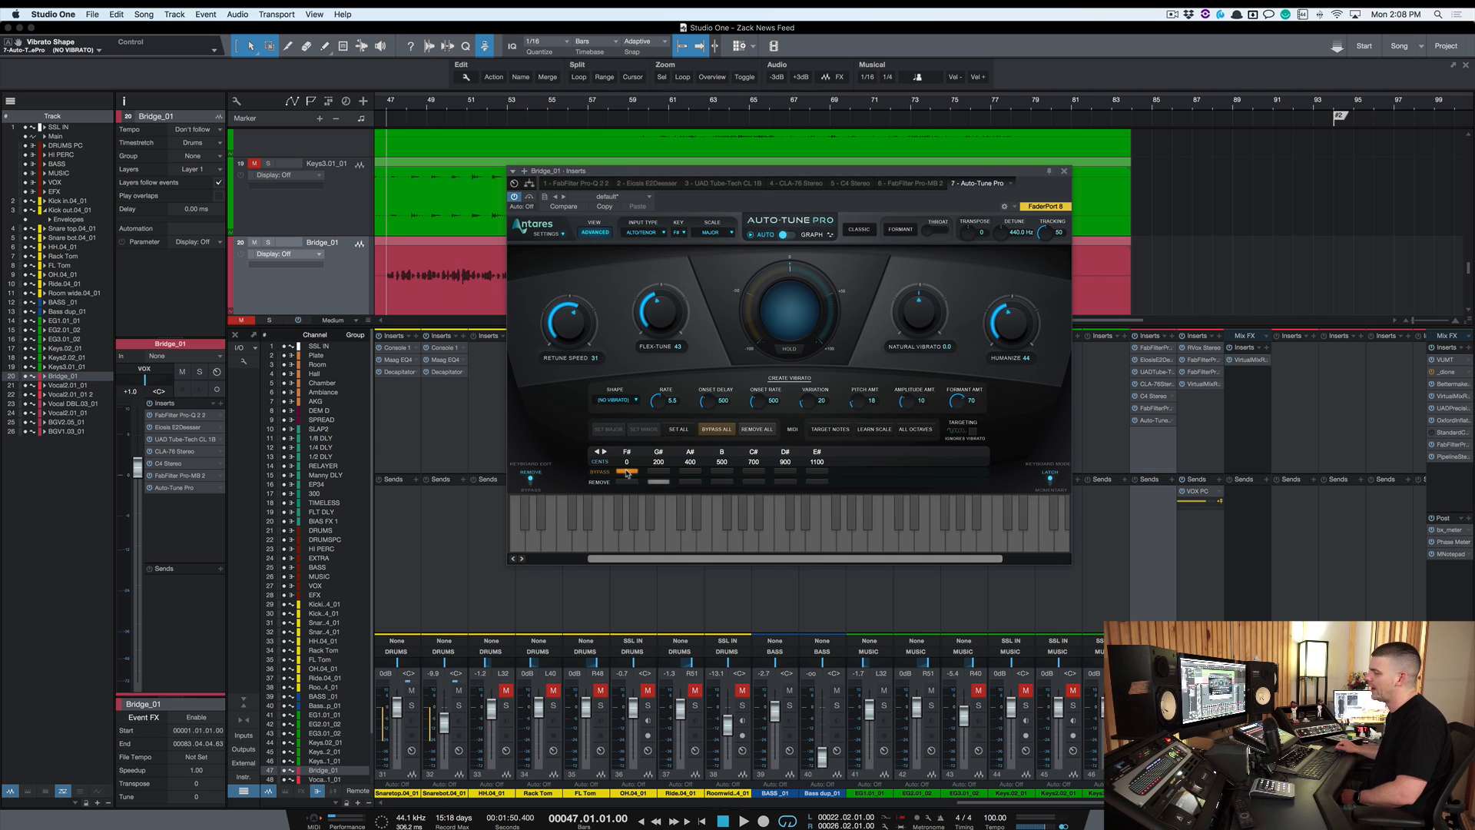
left_click(633, 472)
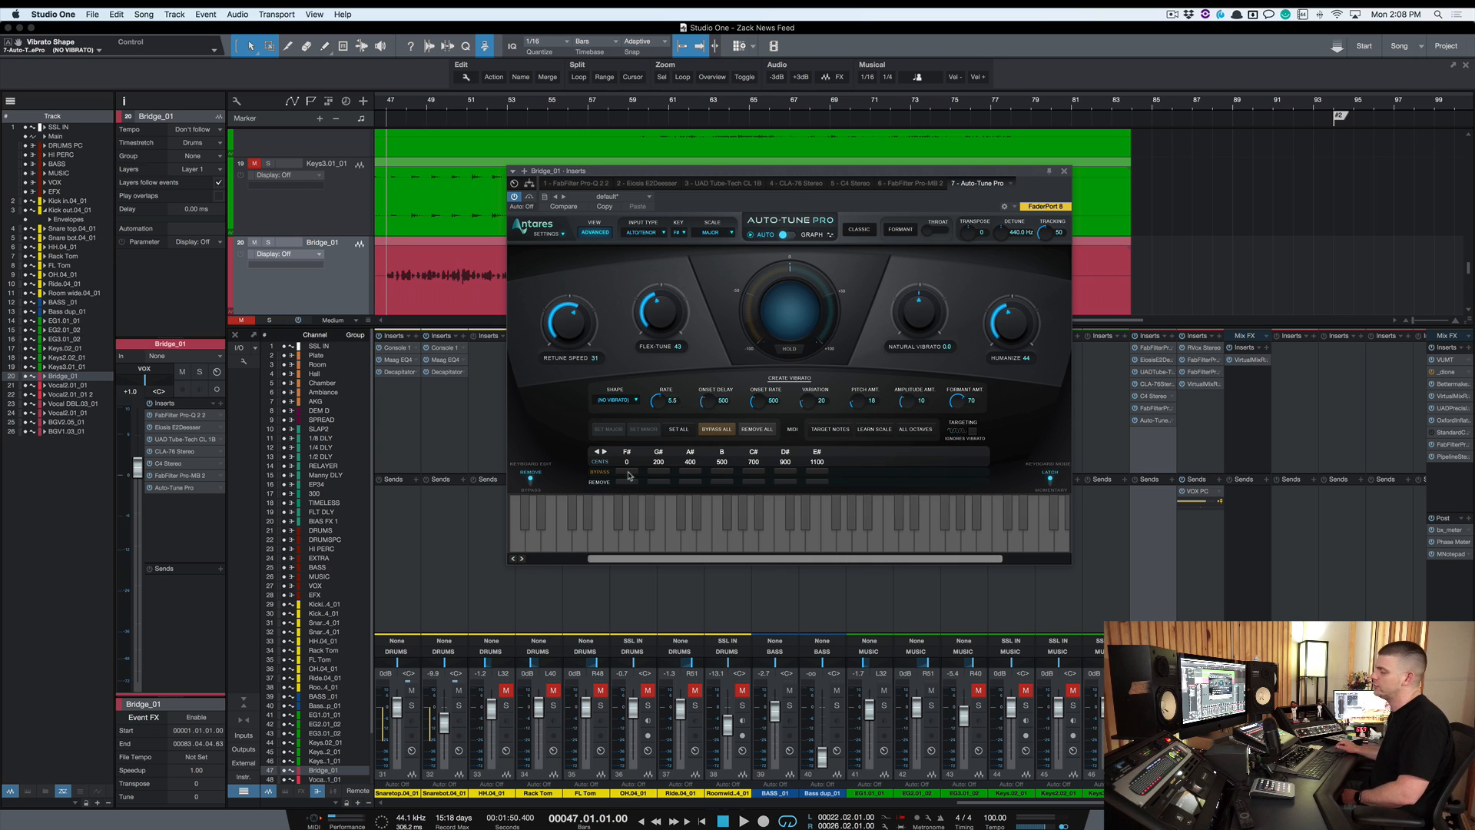
left_click(627, 472)
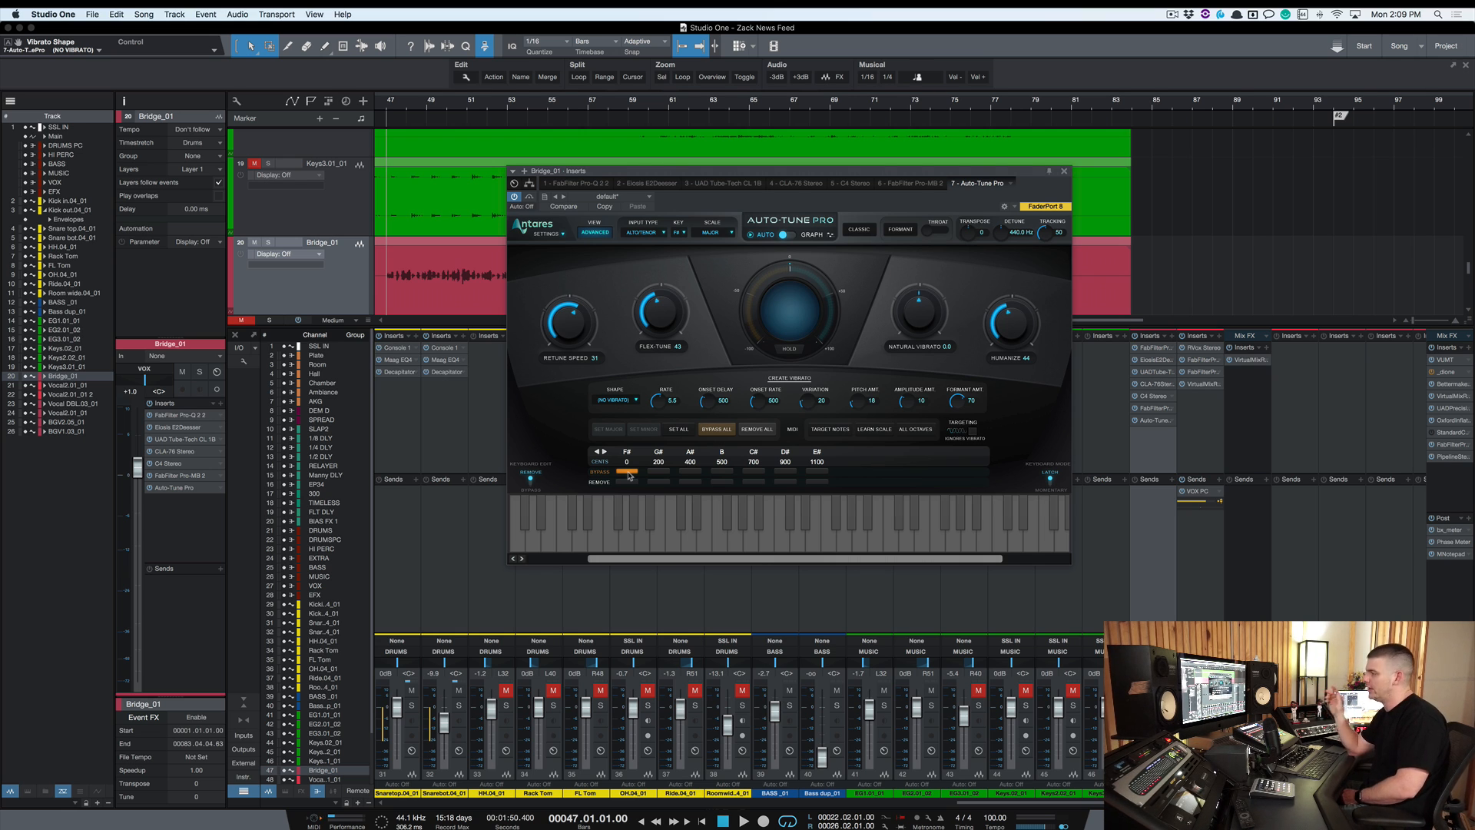
left_click(628, 473)
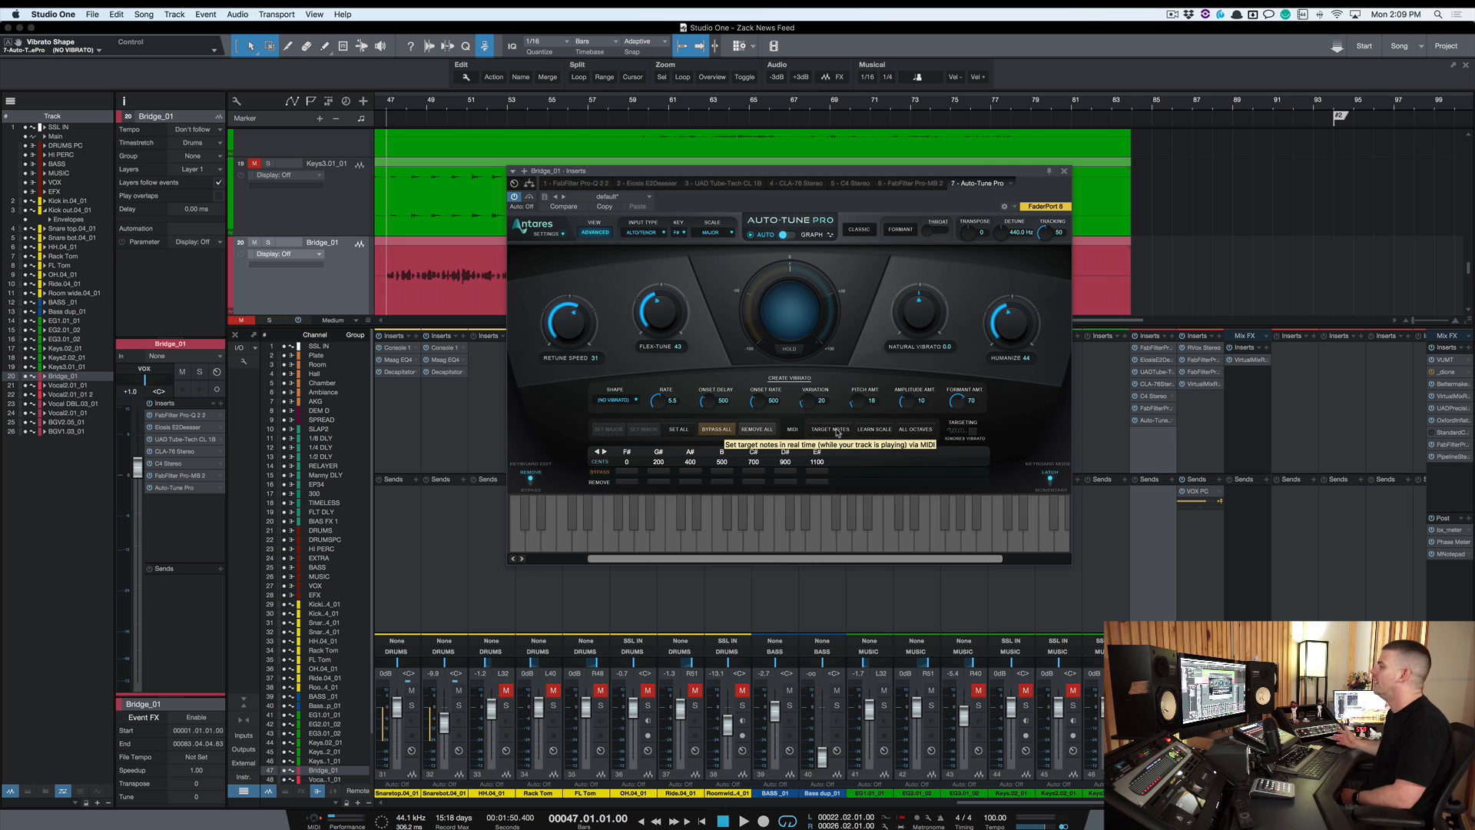
Turn on Formant correction
left_click(901, 230)
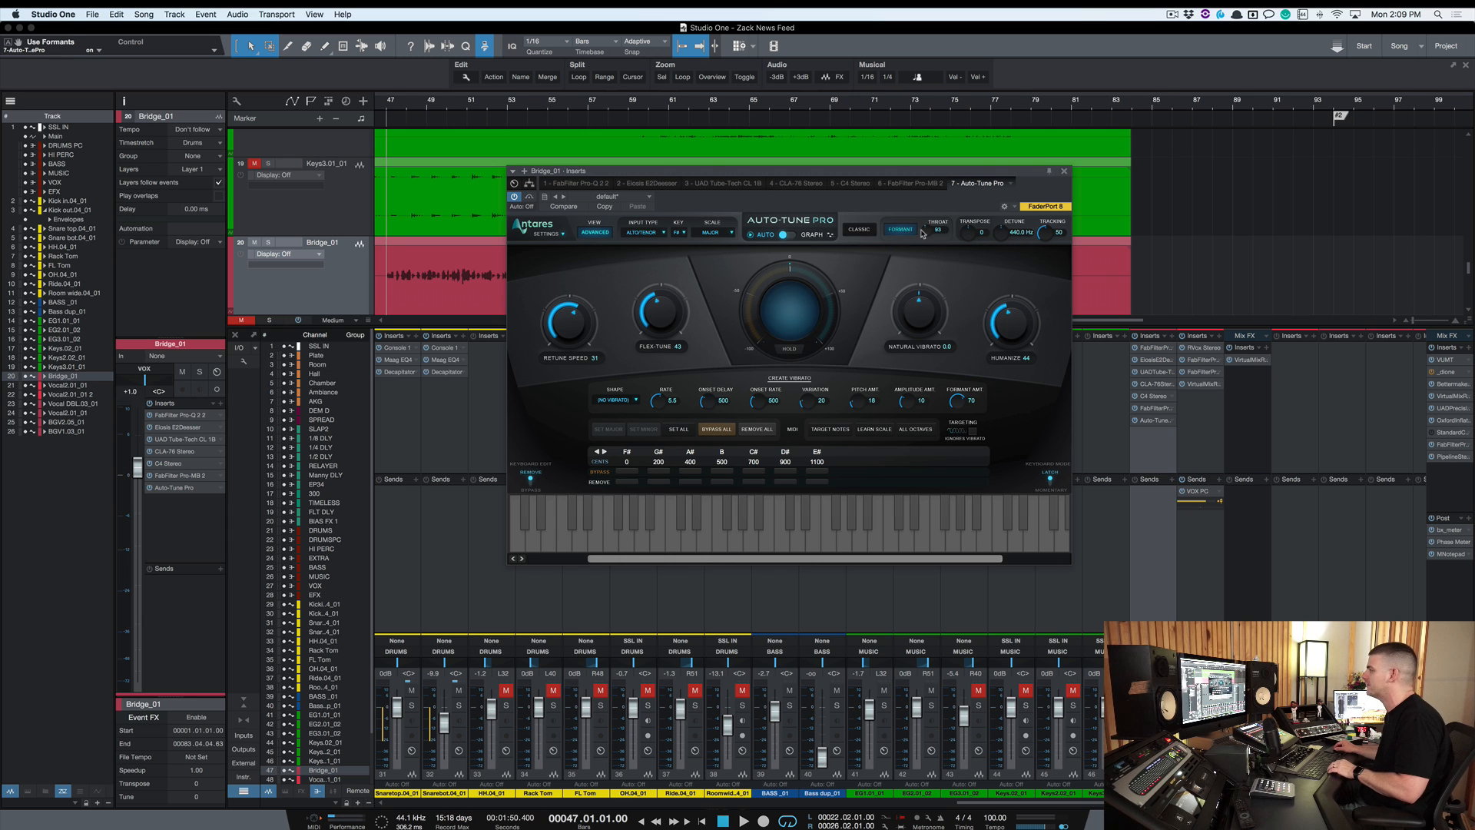
Try different Throat Length settings on Auto-Tune Pro while playing back the Bridge vocal
key("space")
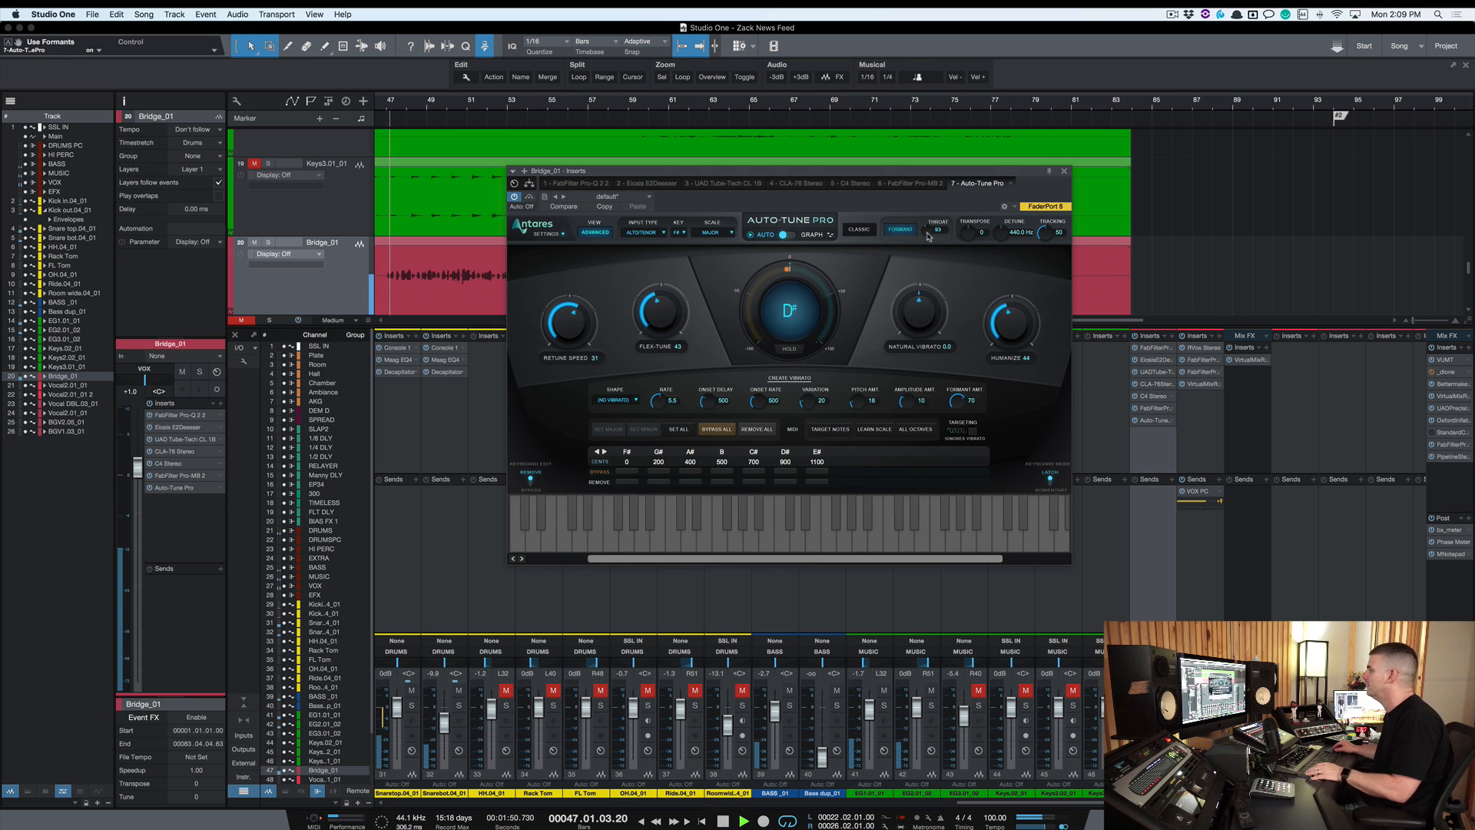
left_click_drag(928, 236, 927, 256)
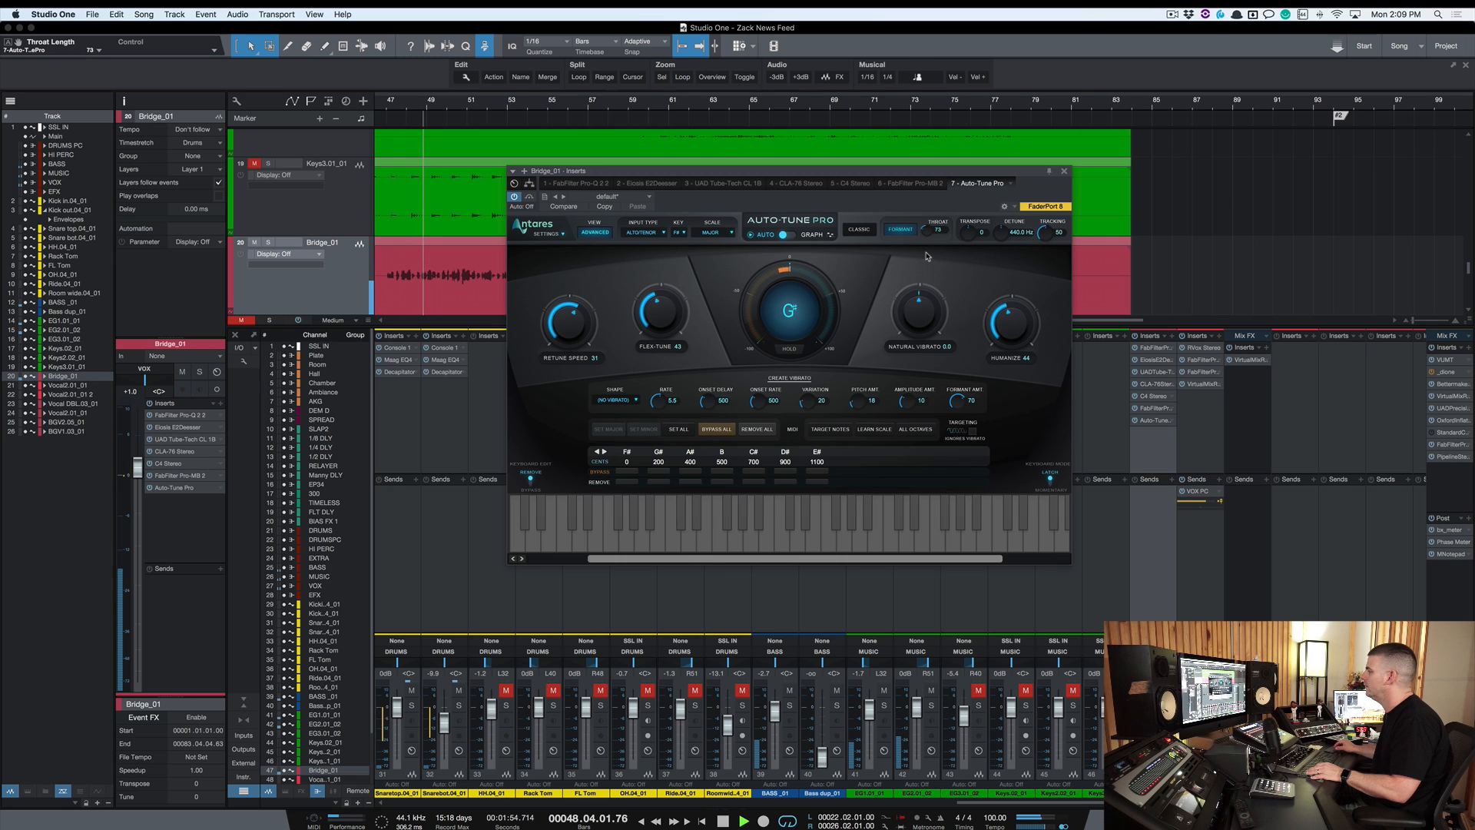
key("space")
left_click_drag(929, 236, 929, 153)
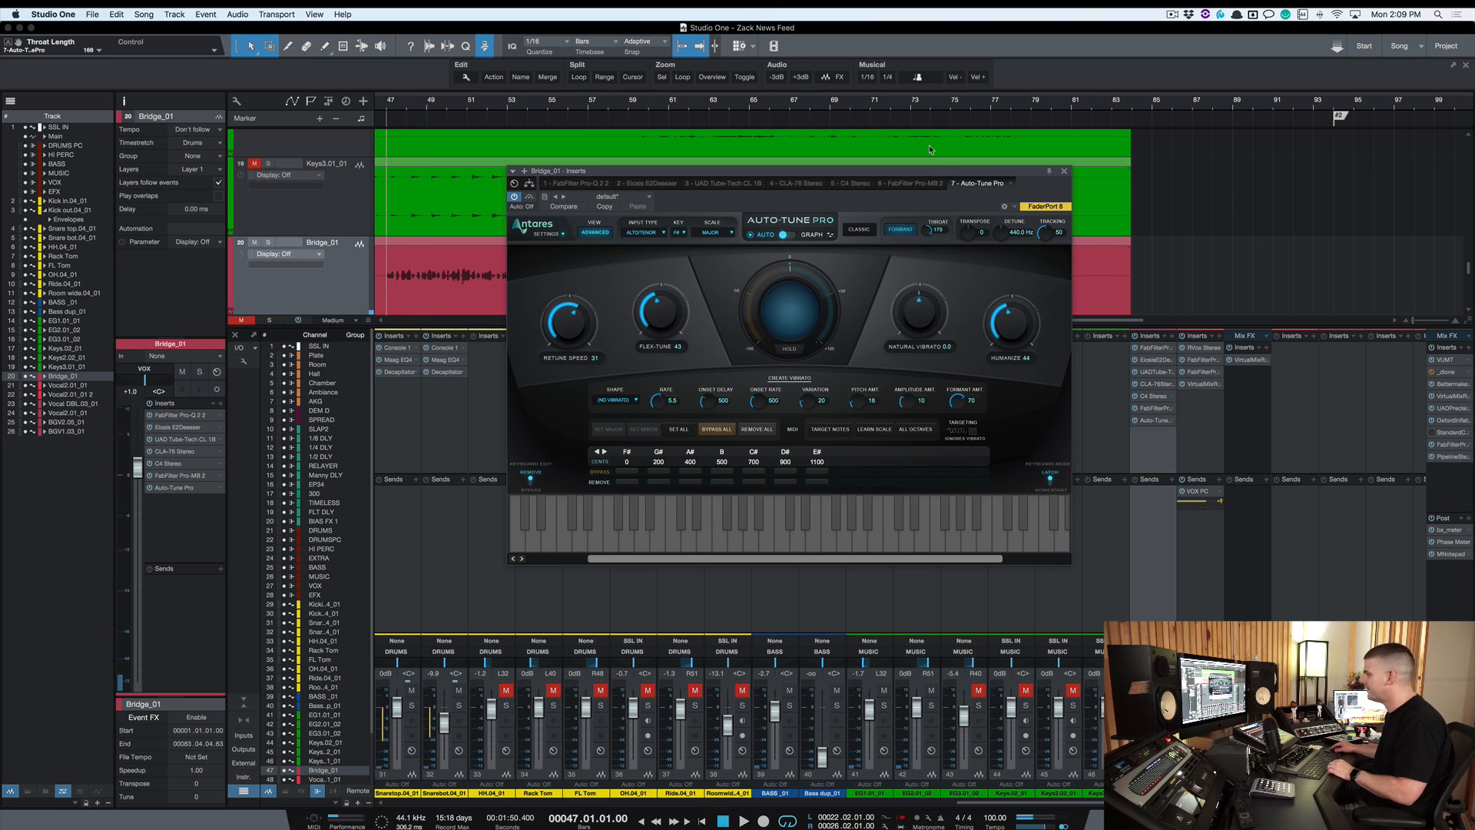
key("space")
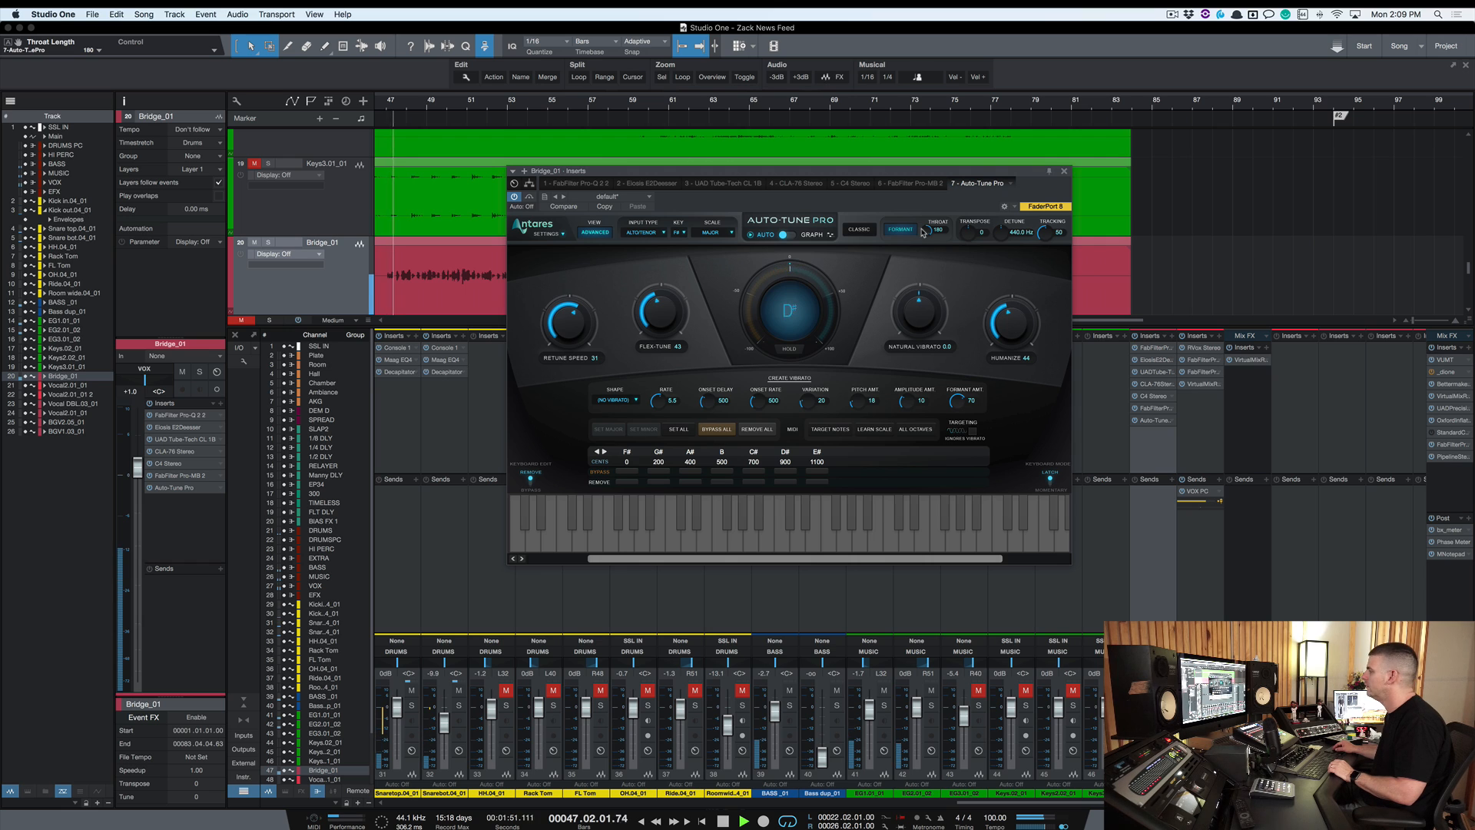
left_click_drag(927, 234, 929, 243)
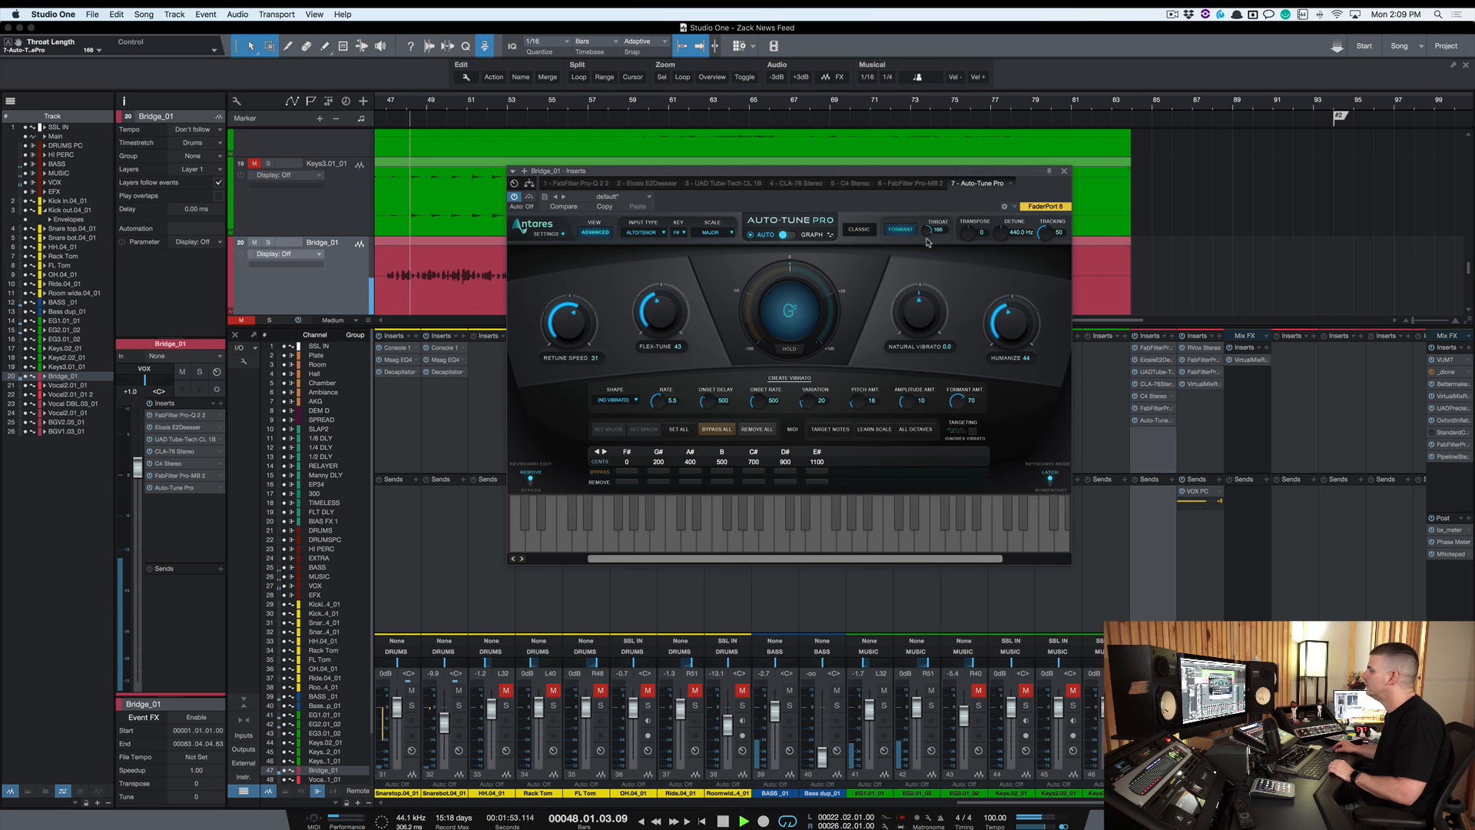
key("space")
Reset Throat Length to 100 and compare the vocal with Formant correction switched off and on during playback
left_click(909, 231)
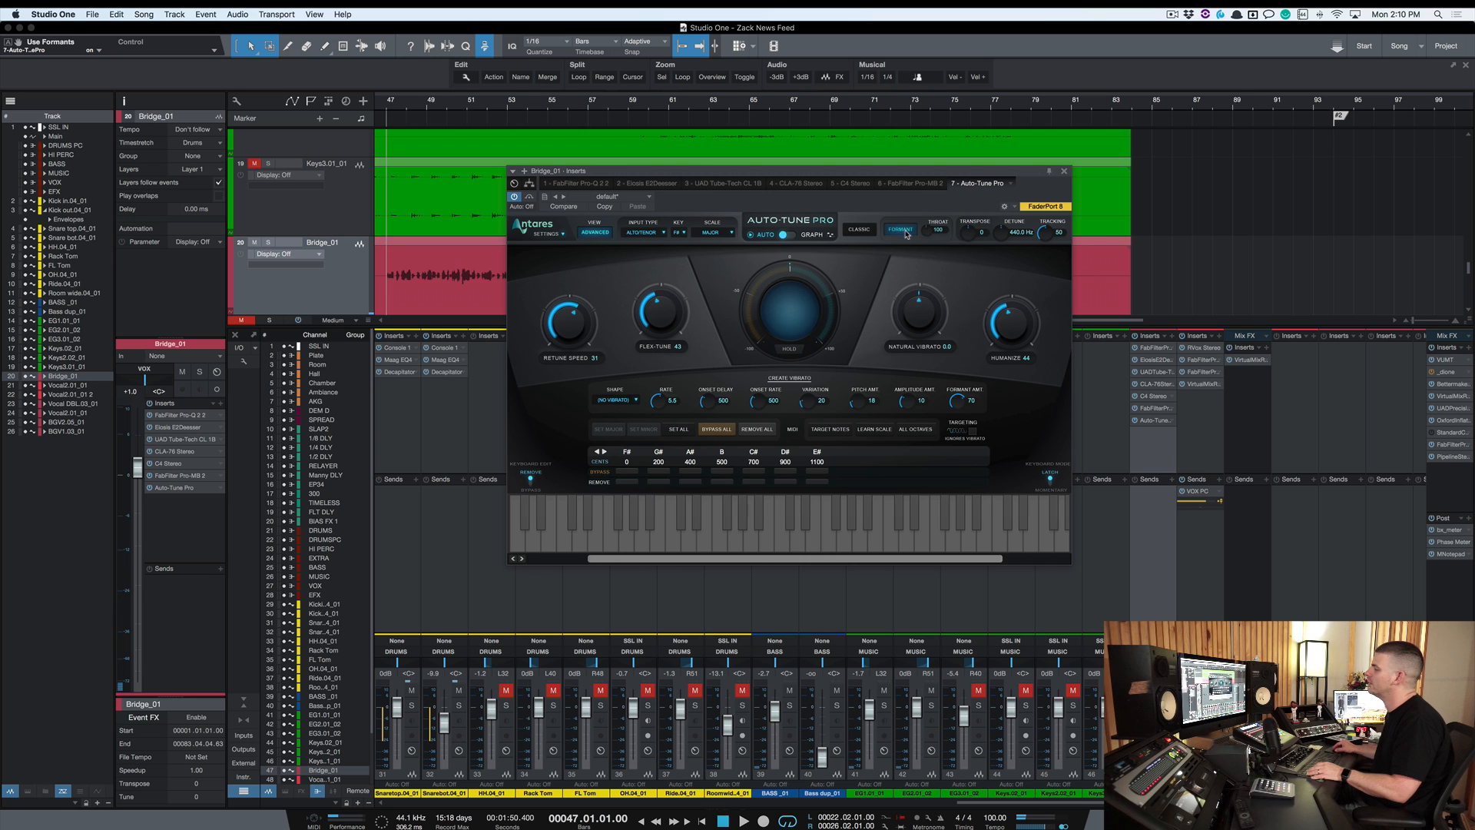
left_click(919, 231)
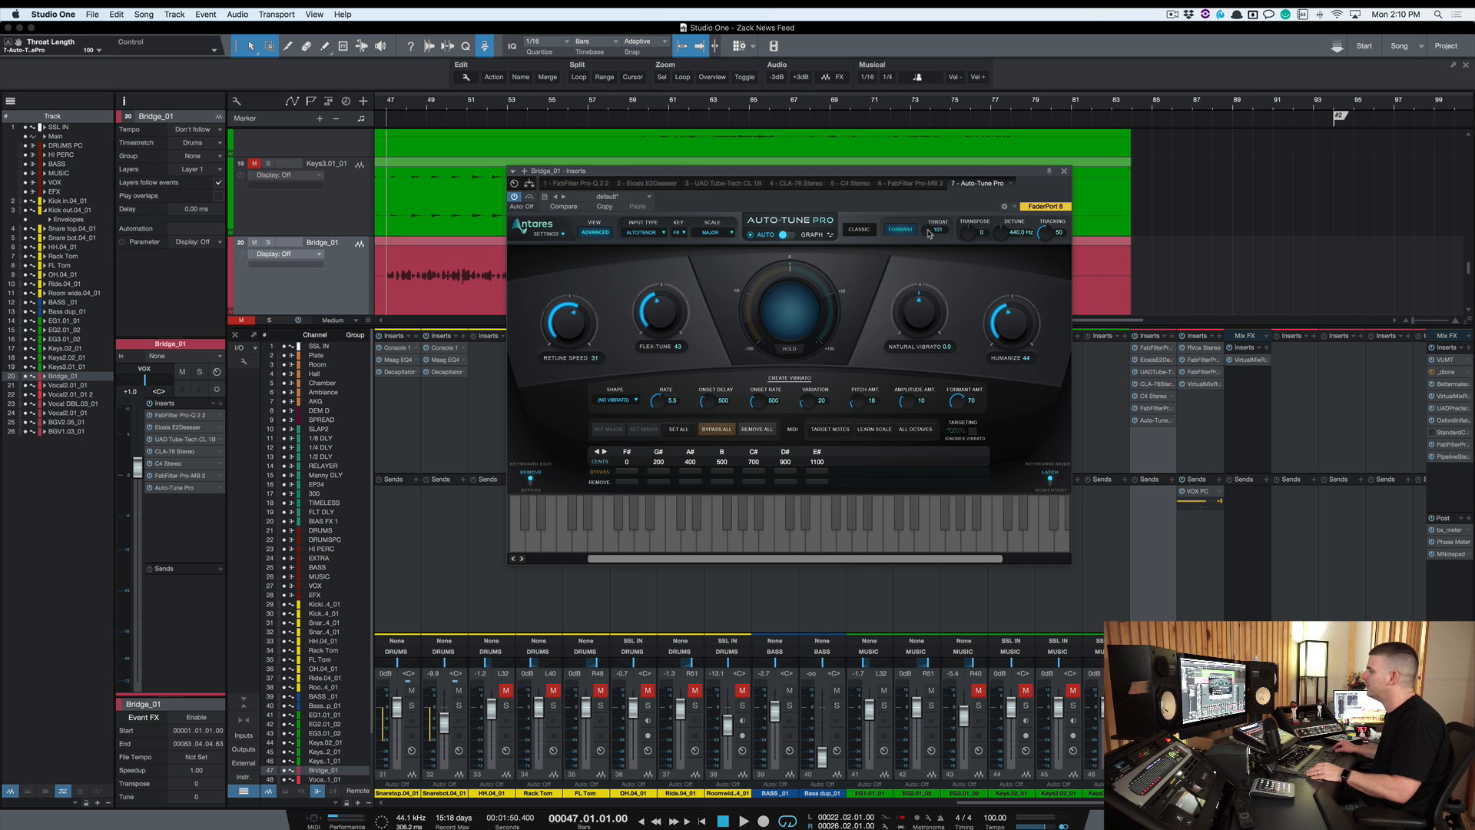
key("space")
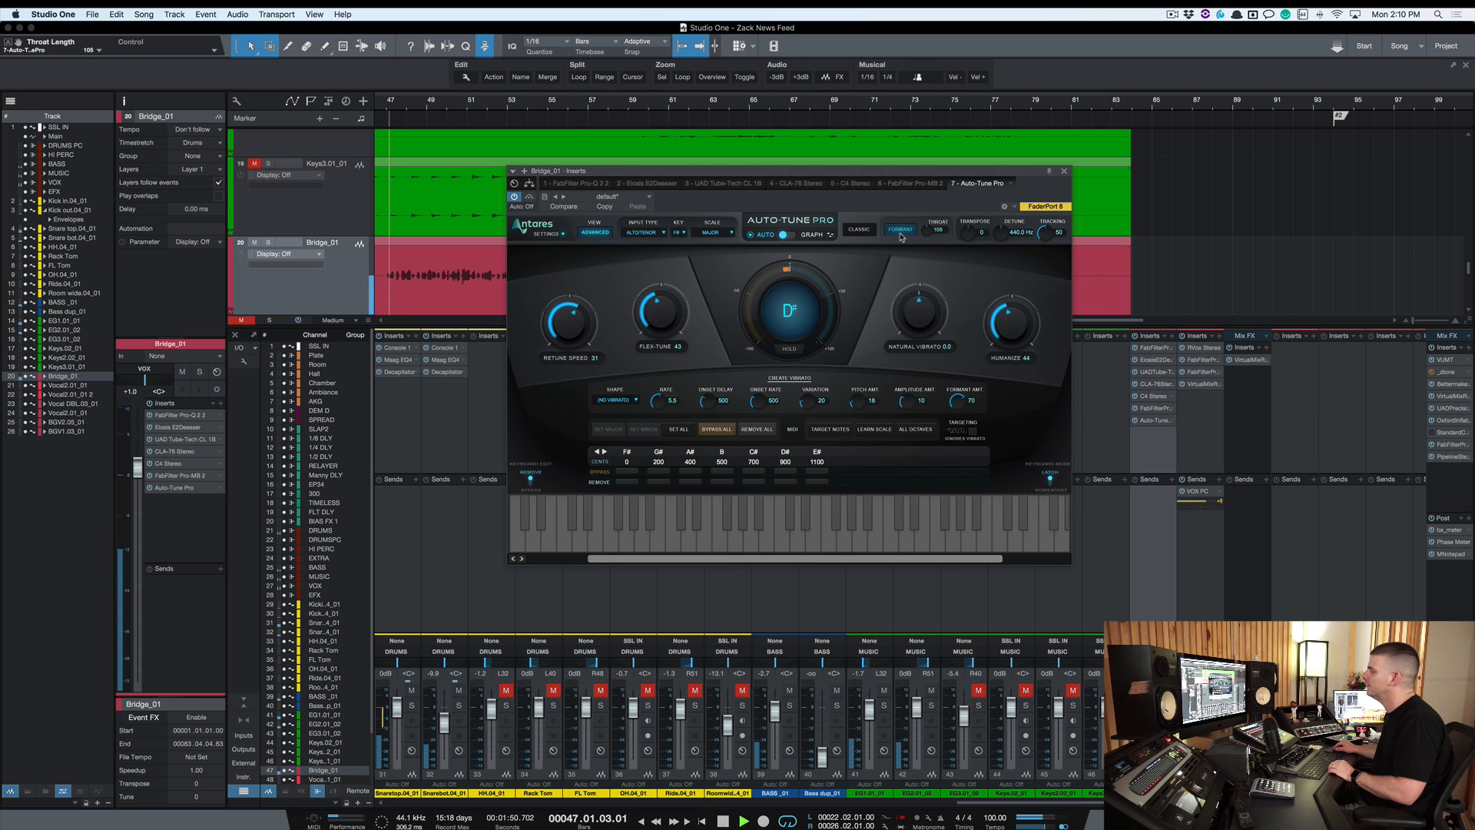
left_click(907, 232)
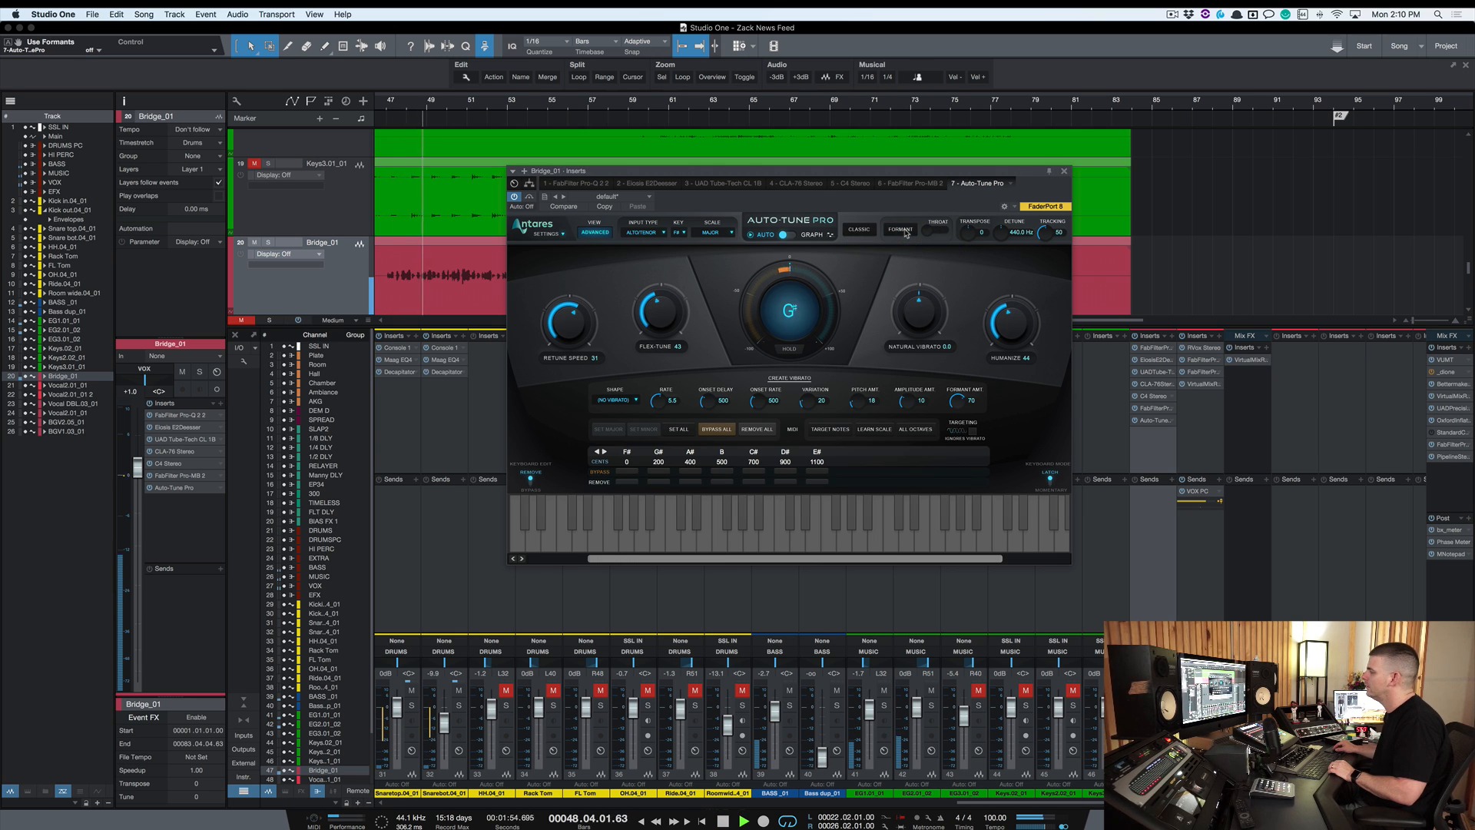
left_click(906, 230)
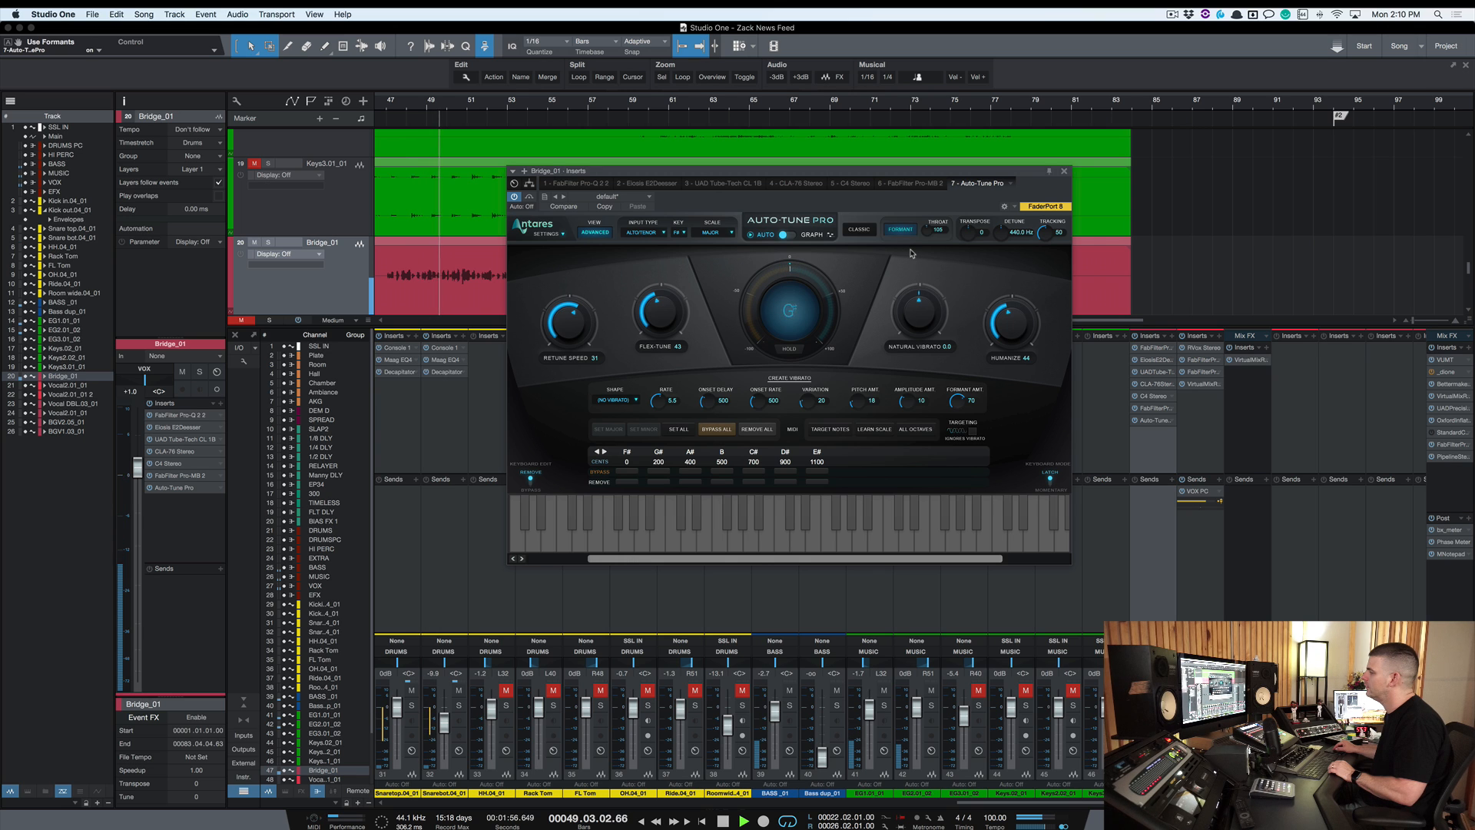
key("space")
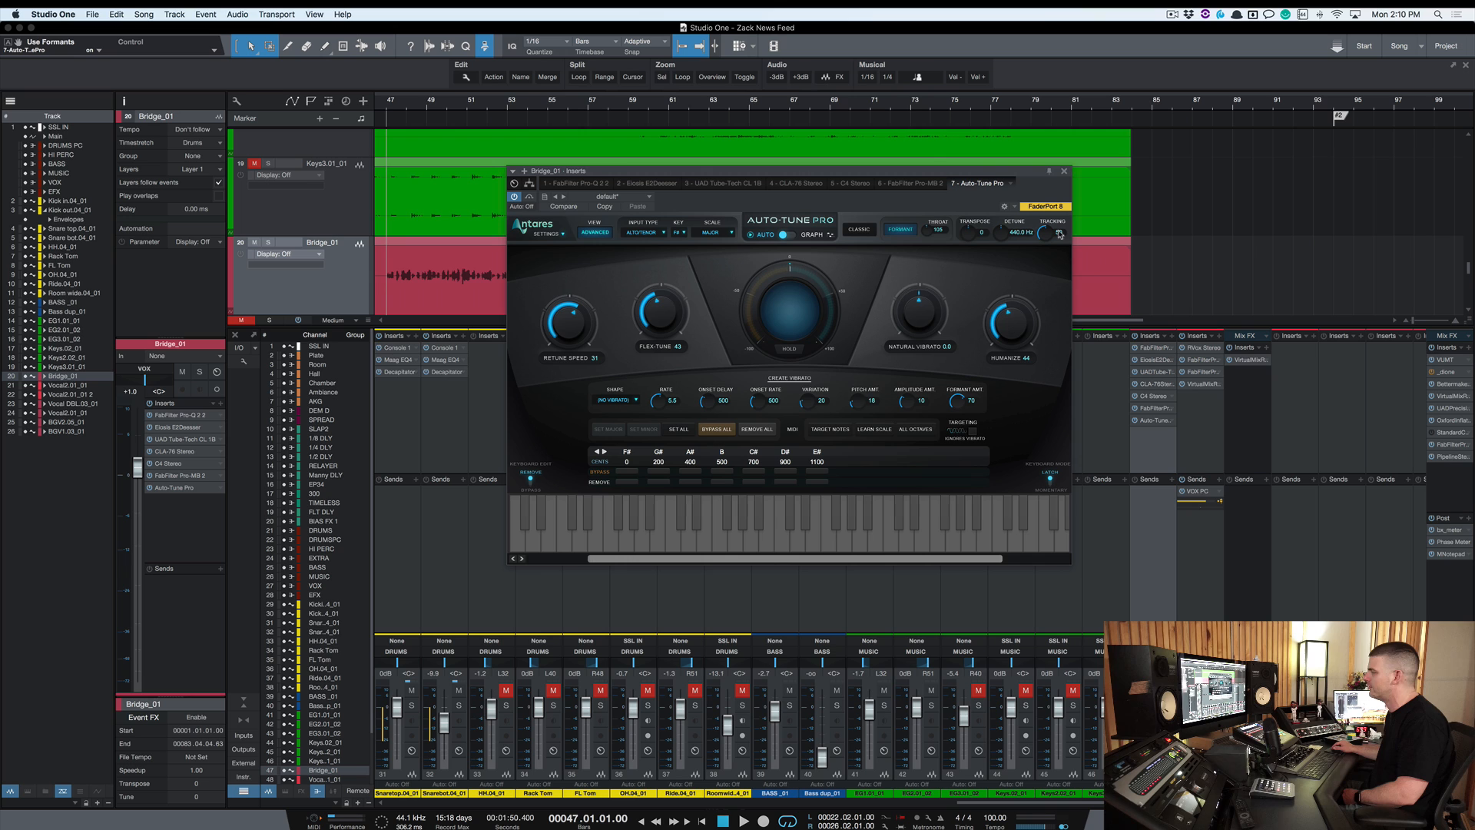
Switch Auto-Tune Pro to Graph mode and track the vocal's pitch during playback
left_click(811, 234)
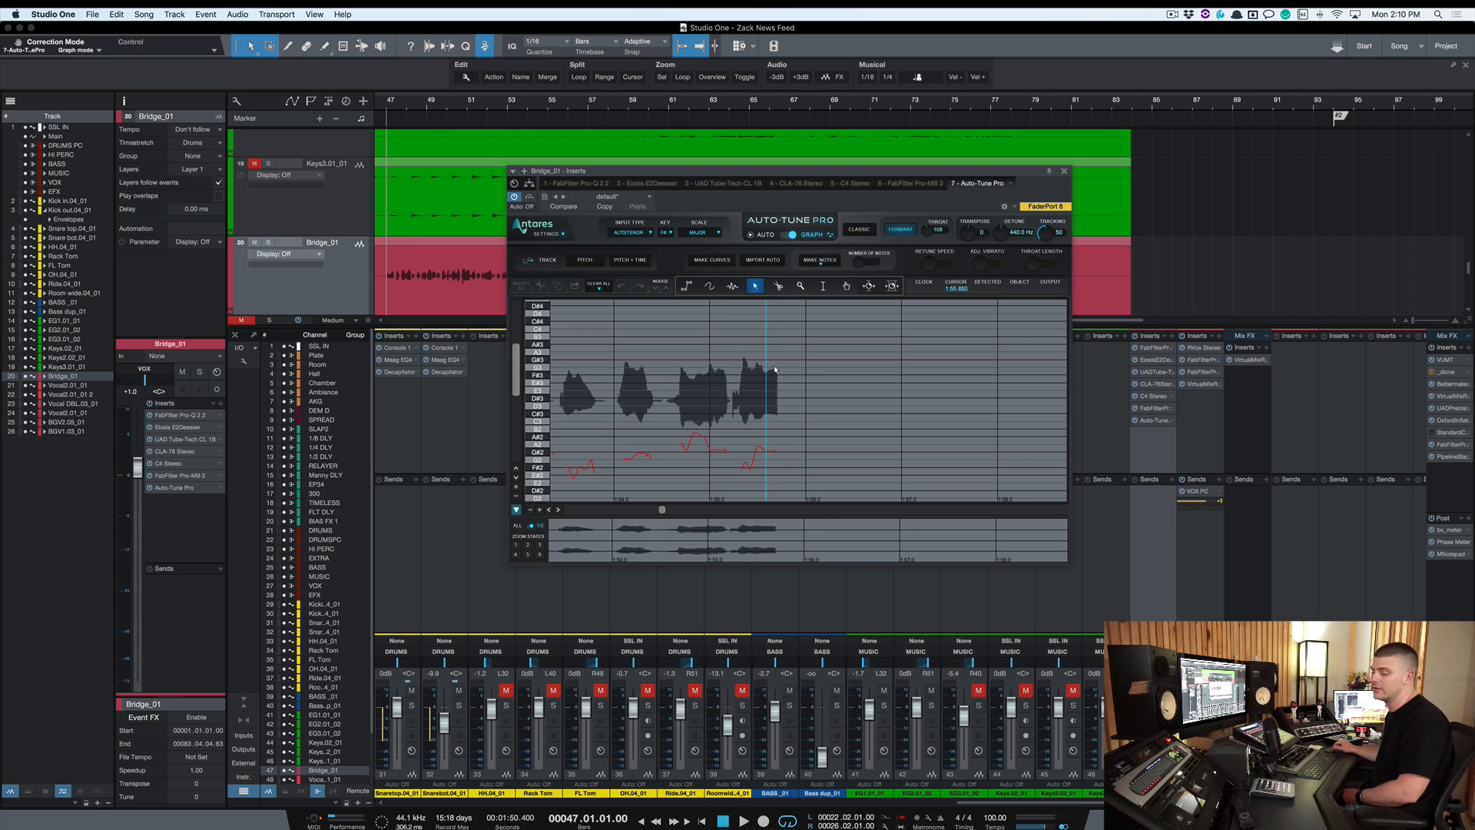
left_click(582, 260)
key("space")
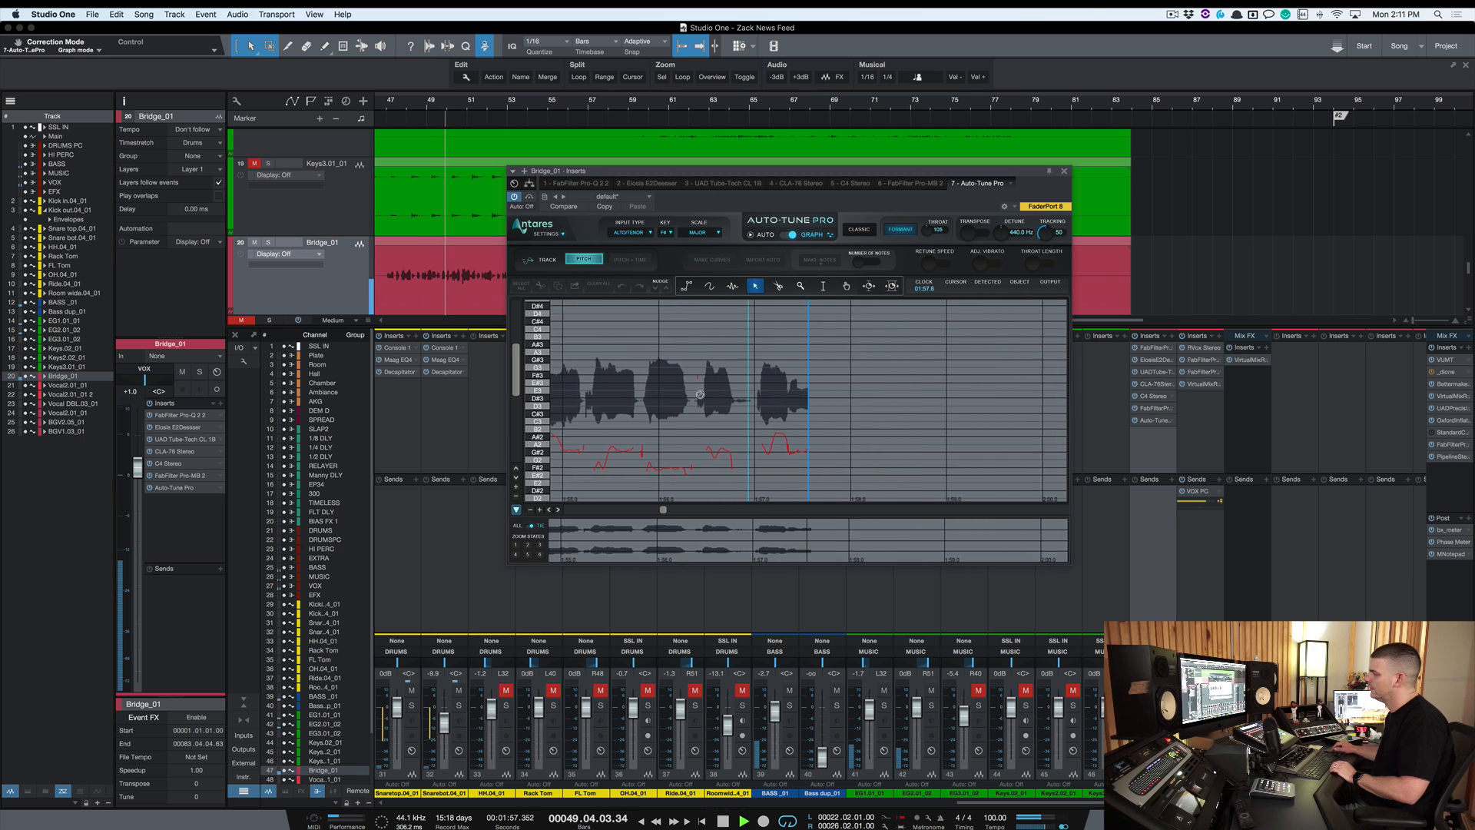
key("space")
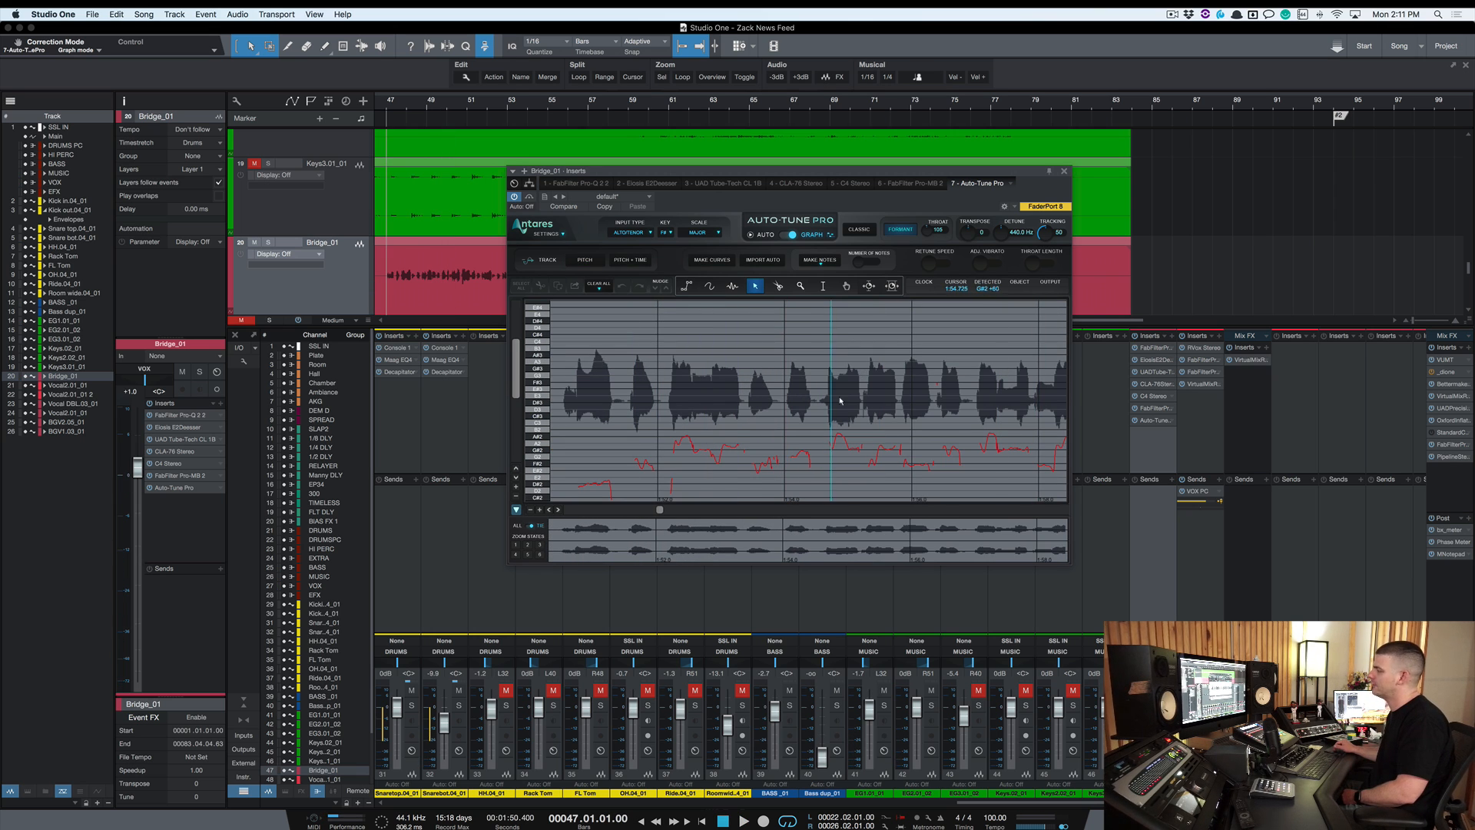
Try a drawing tool on the pitch graph, then return Auto-Tune Pro to Auto mode
left_click(733, 287)
left_click(731, 382)
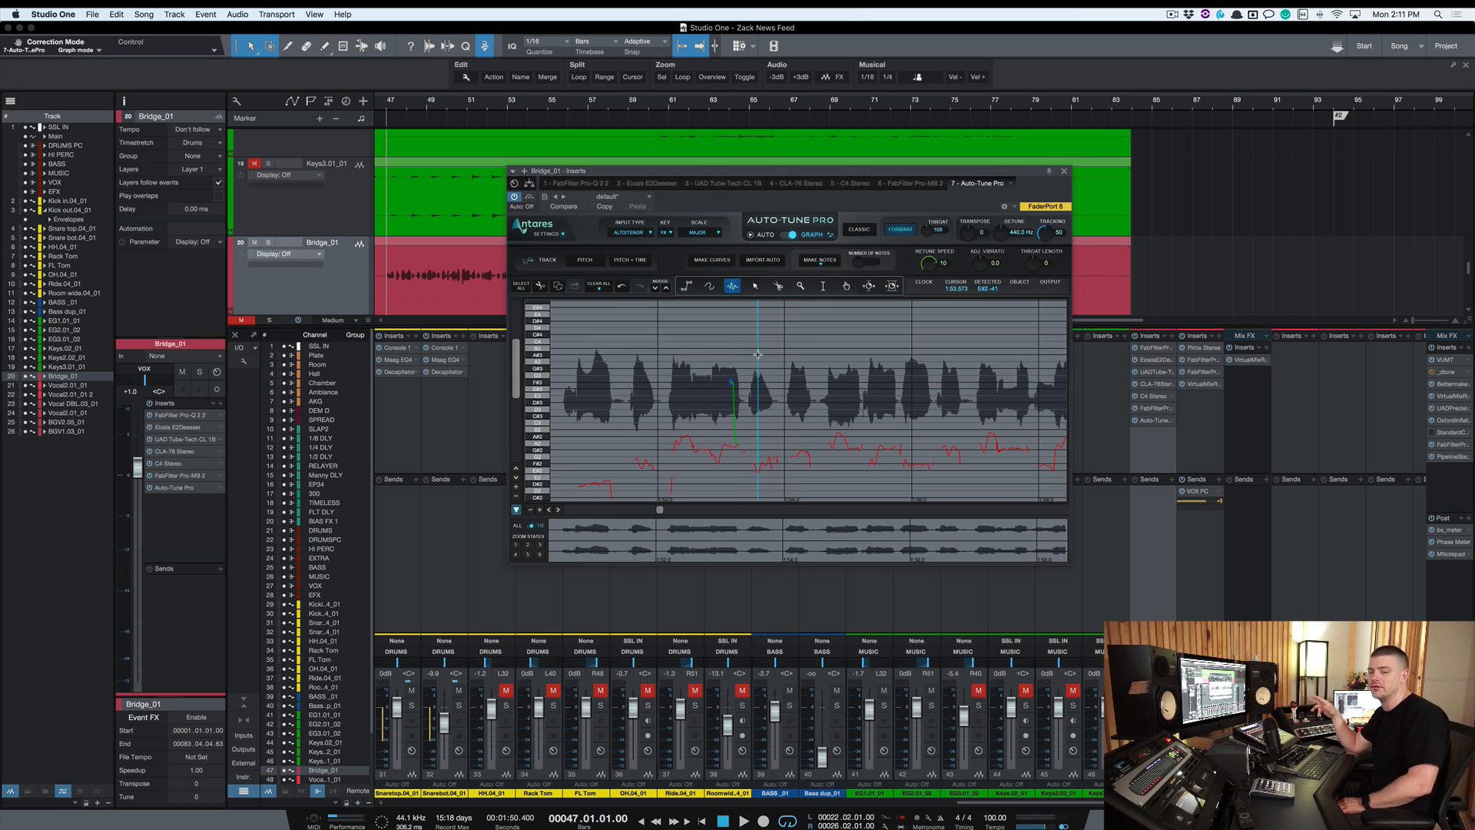
left_click(686, 288)
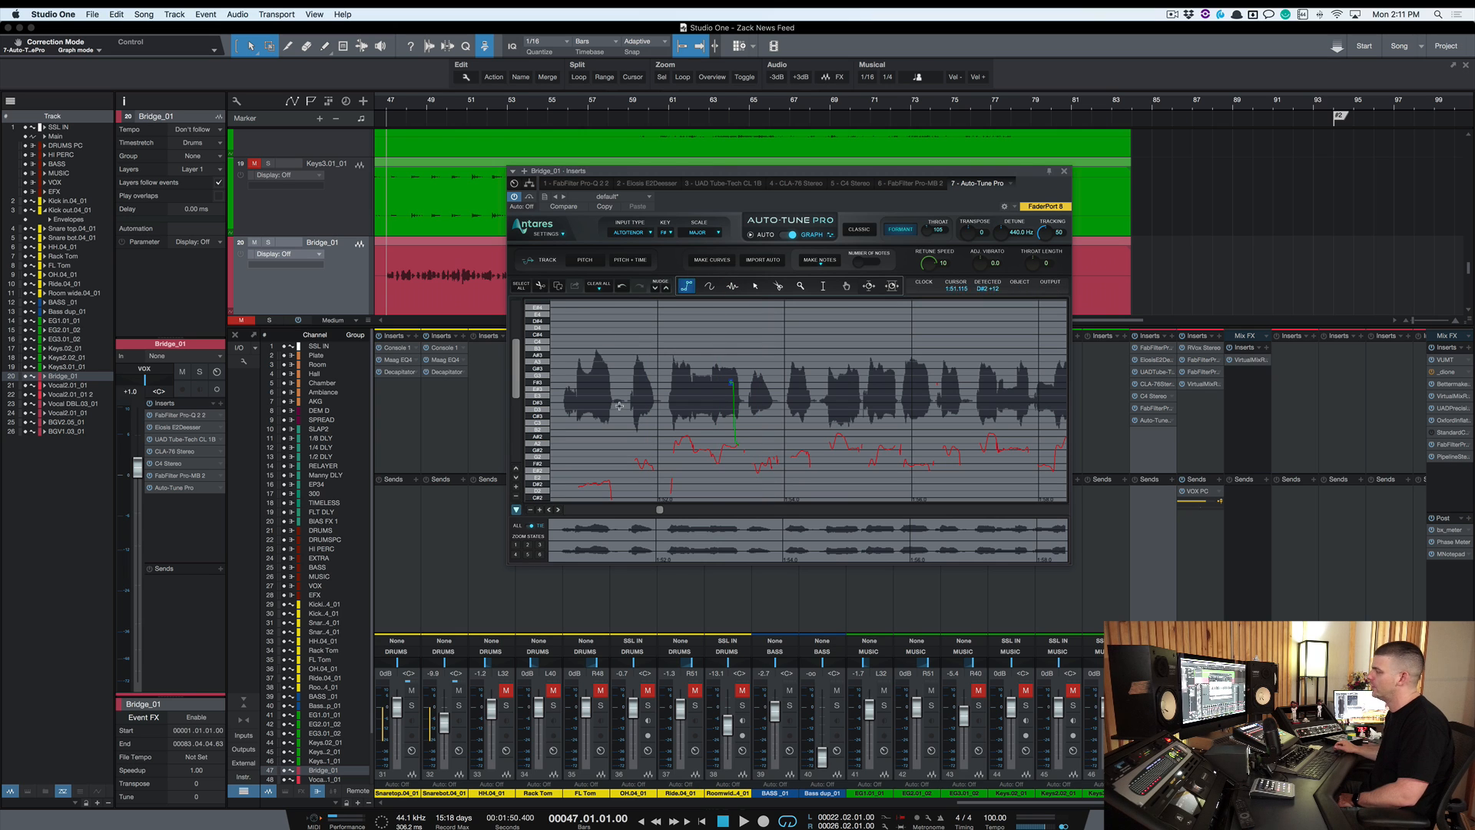
left_click(788, 235)
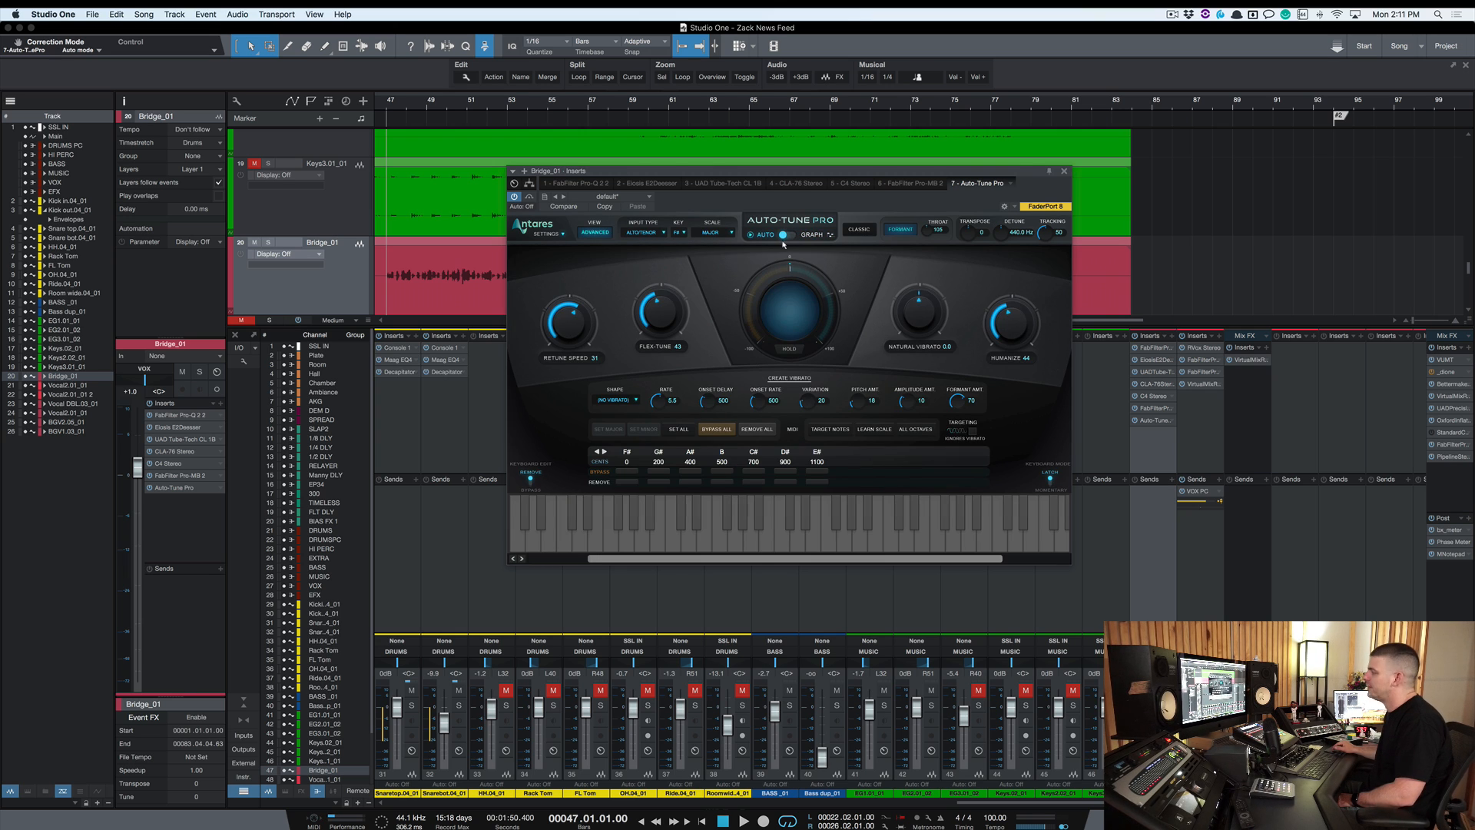
Switch Auto-Tune Pro from the Advanced view back to the basic view and move its window
left_click(596, 232)
left_click_drag(708, 171, 783, 125)
Open the Auto-Key plug-in on the MUSIC channel and arrange it beside the Auto-Tune Pro window
scroll(562, 411, "left", 4)
scroll(561, 411, "left", 3)
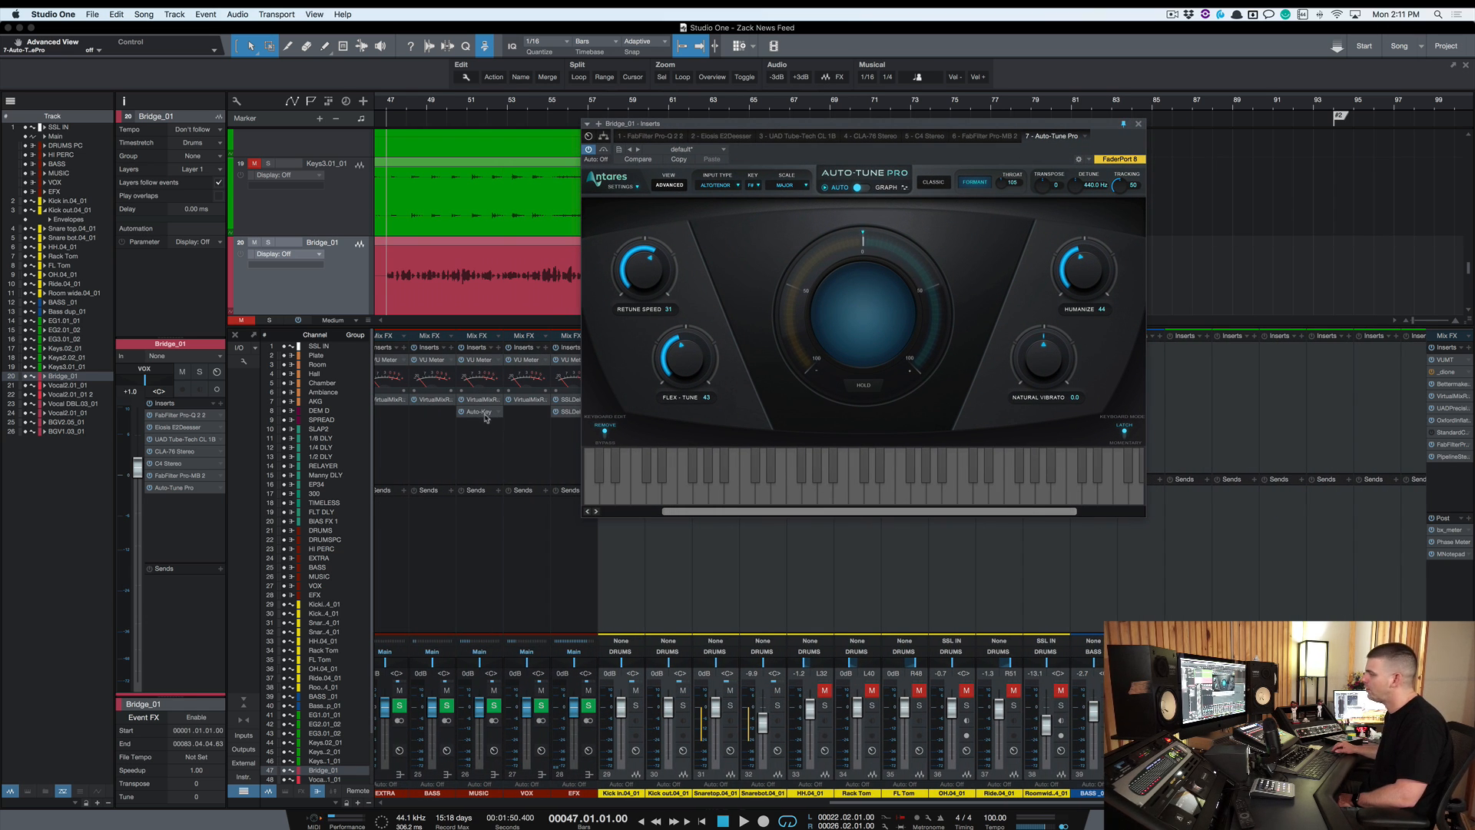
left_click(482, 412)
left_click_drag(702, 174, 458, 244)
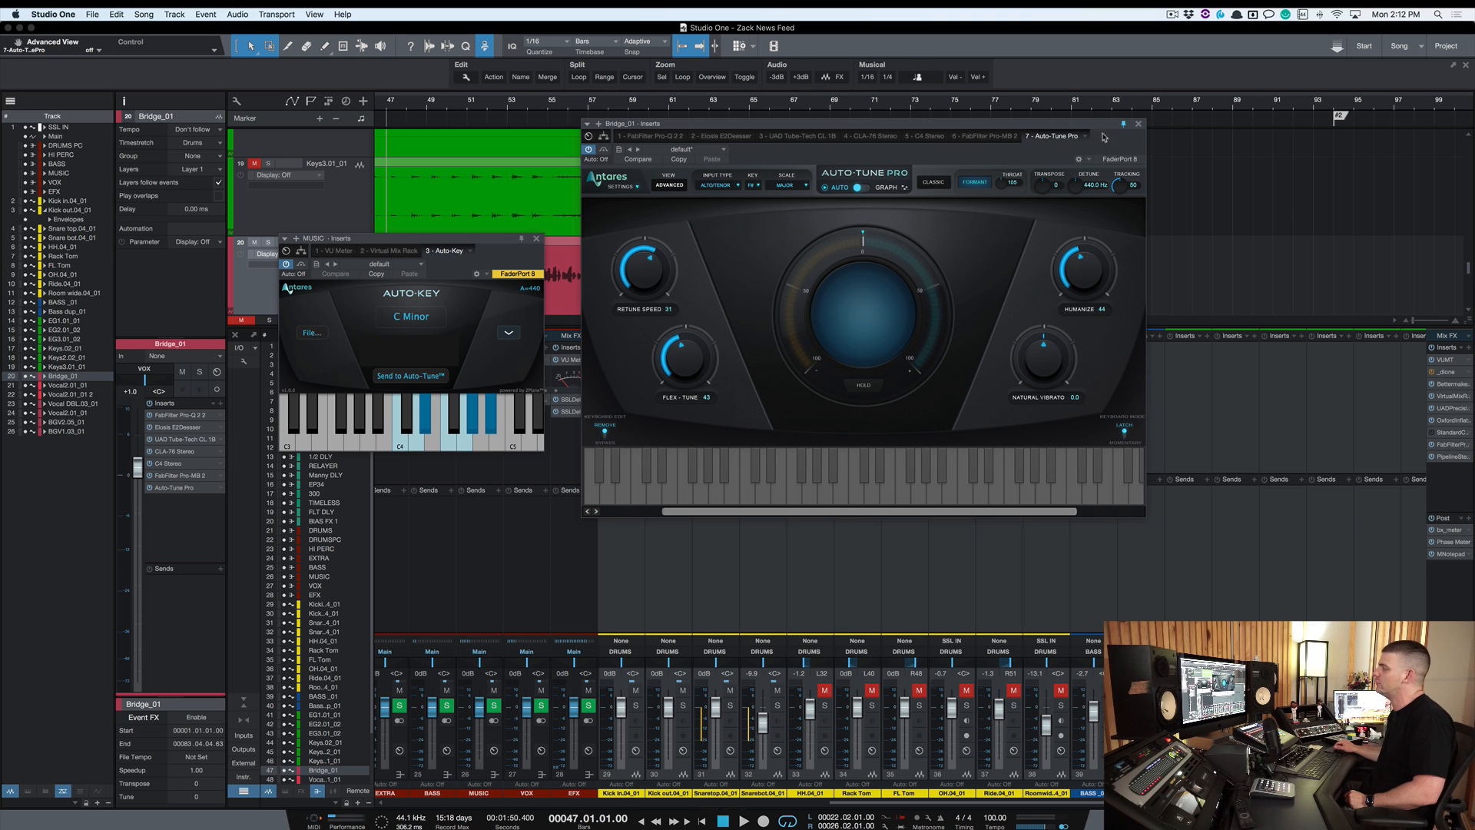
left_click_drag(1132, 125, 1207, 81)
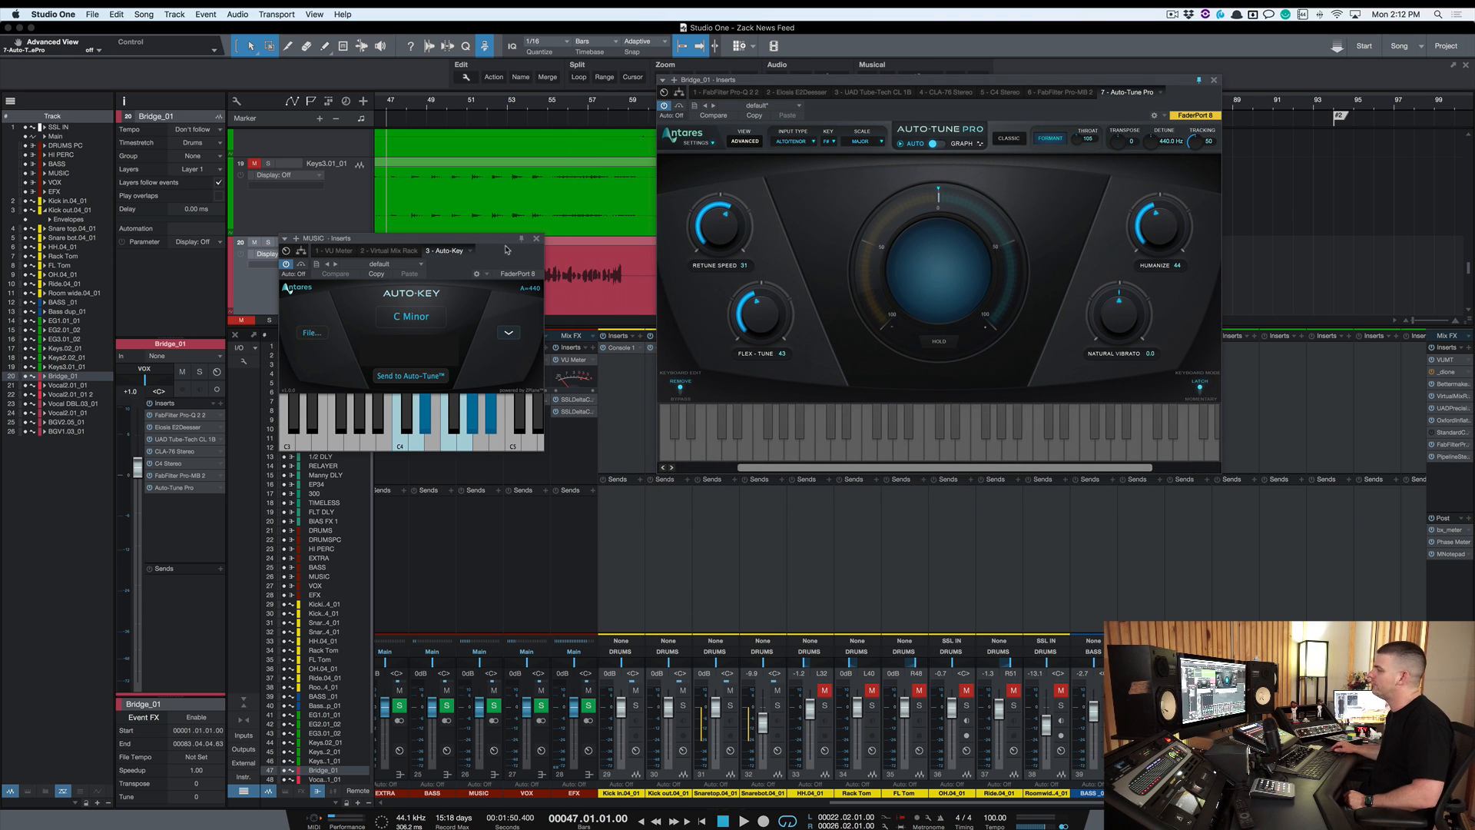
left_click_drag(506, 250, 497, 246)
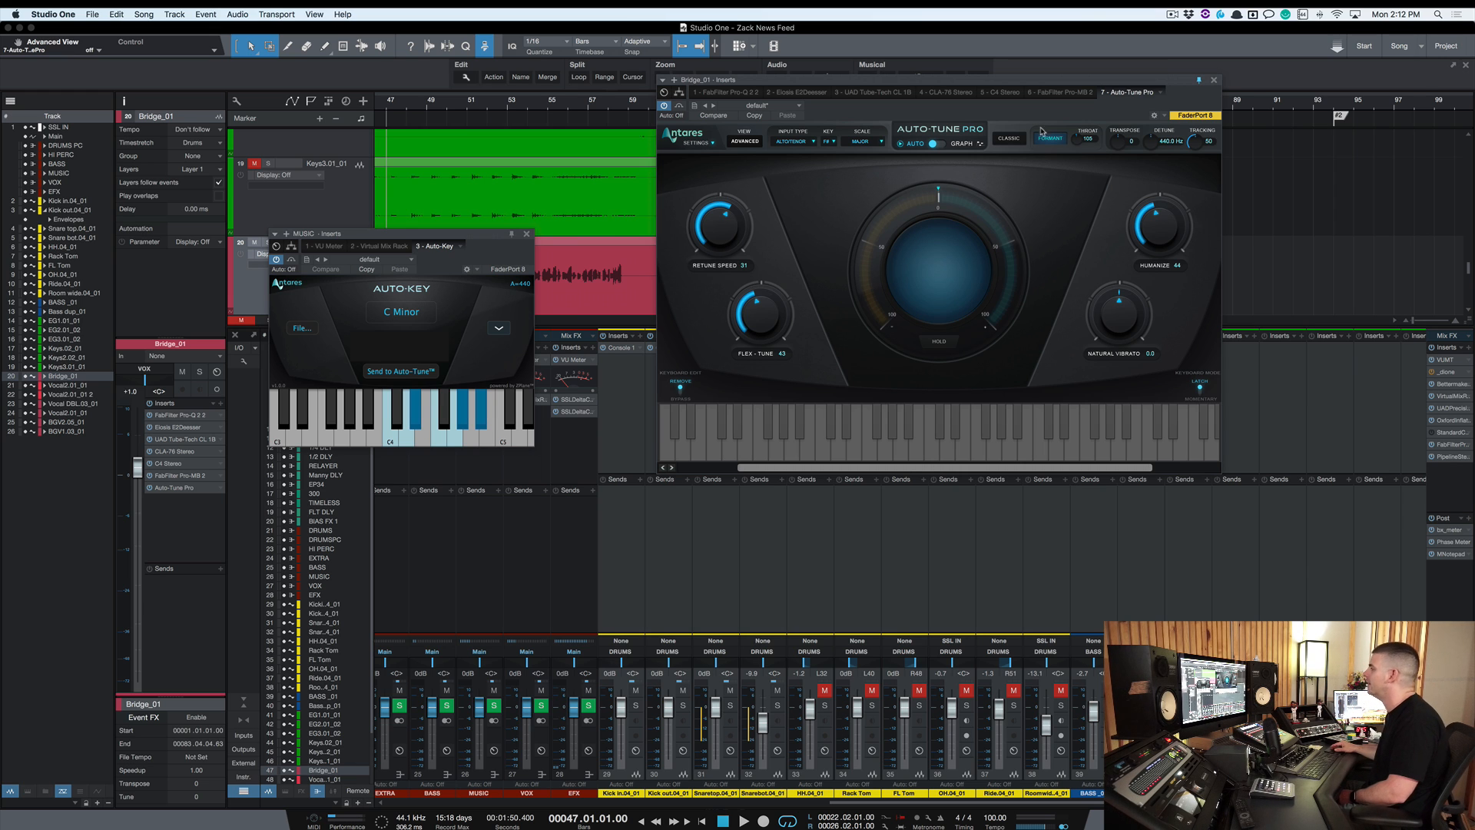
left_click_drag(1051, 80, 1142, 122)
left_click_drag(478, 234, 681, 239)
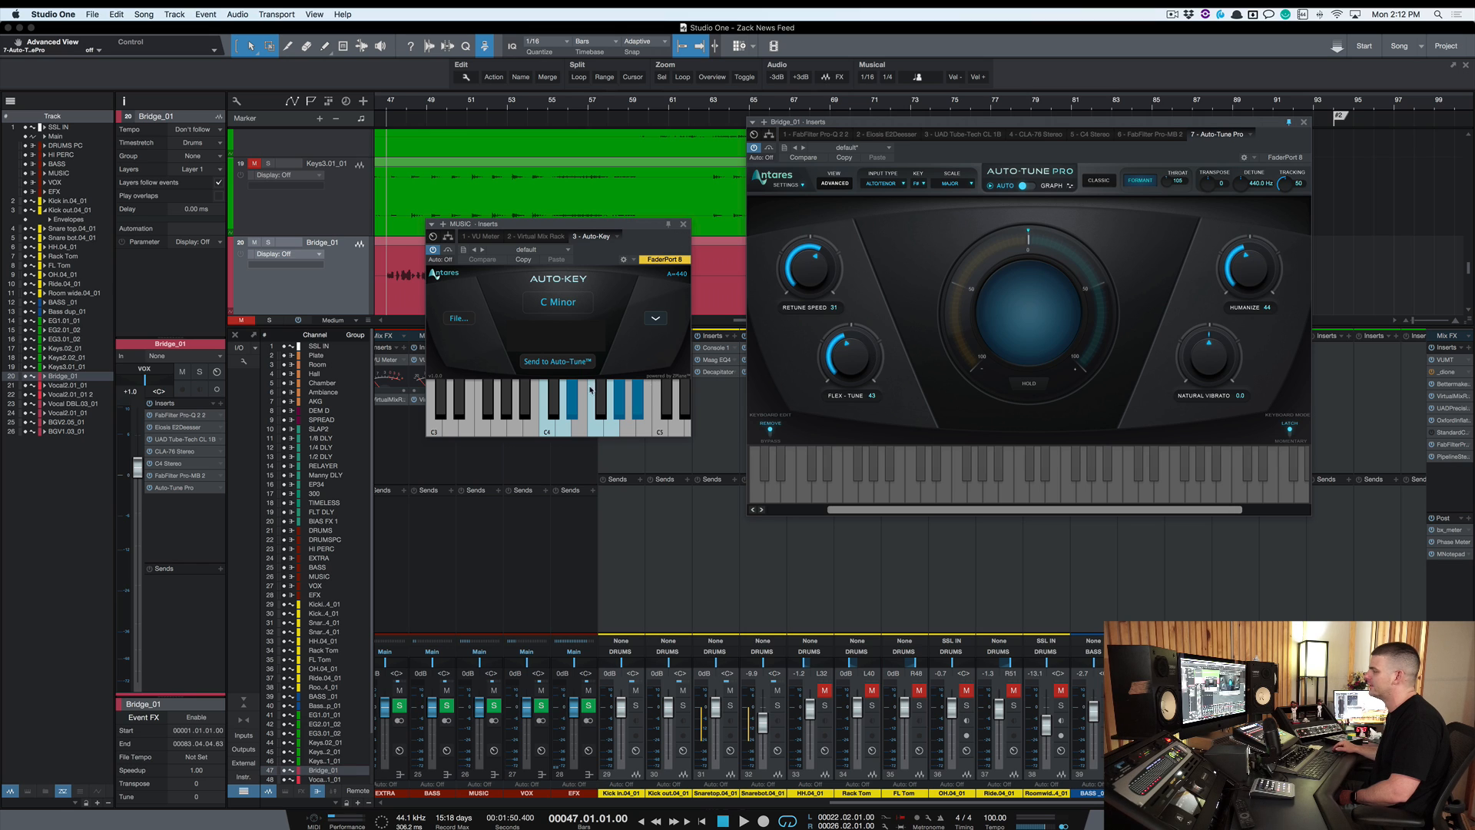